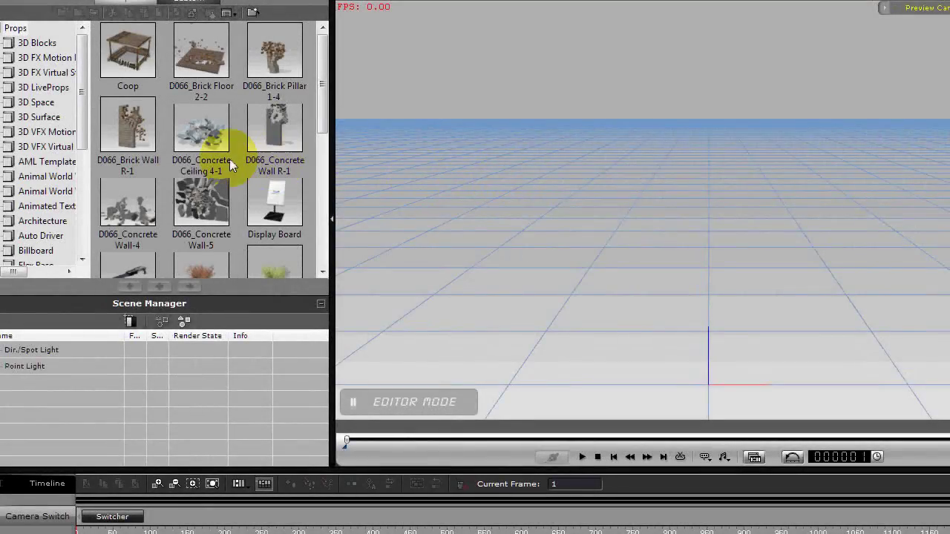
Add the D066_Concrete Wall-5 prop to the scene and view the whole wall at an angle
{"action": "double_click", "coordinate": [219, 199]}
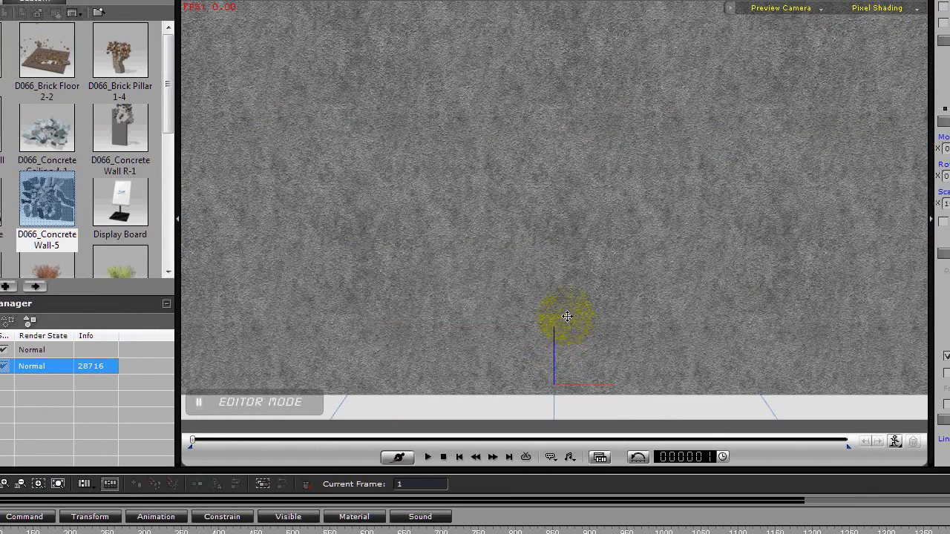
{"action": "scroll", "coordinate": [570, 308], "scroll_direction": "down", "scroll_amount": 6}
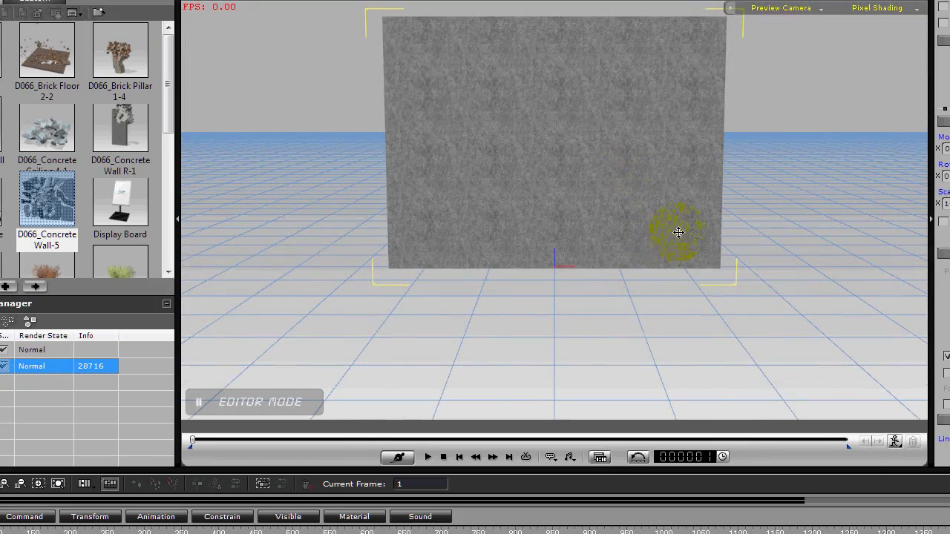
{"action": "right_click_drag", "start_coordinate": [738, 248], "coordinate": [470, 359], "text": "alt"}
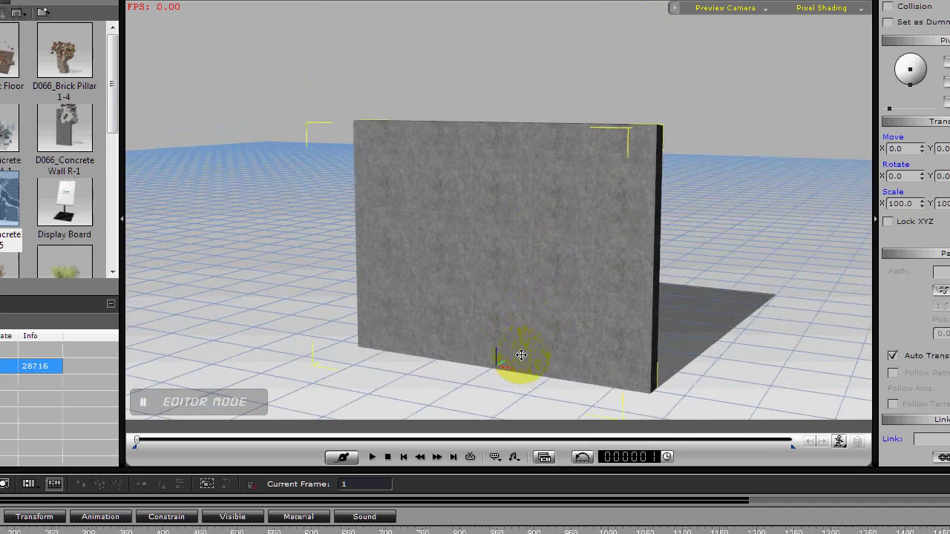
Run the concrete wall's built-in collapse animation, inspect the scattered debris, and reset the scene to the first frame
{"action": "right_click", "coordinate": [519, 291]}
{"action": "mouse_move", "coordinate": [542, 286]}
{"action": "left_click", "coordinate": [666, 288]}
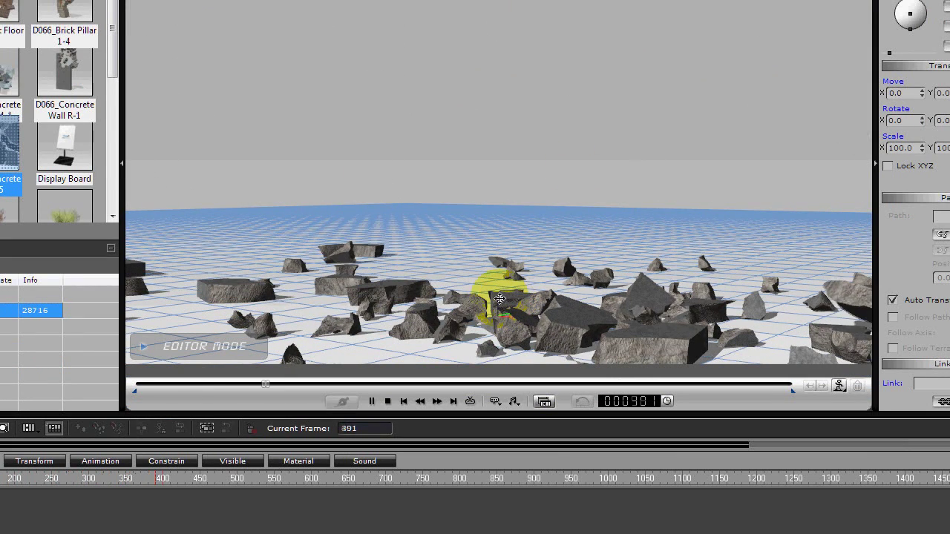
{"action": "key", "text": "space"}
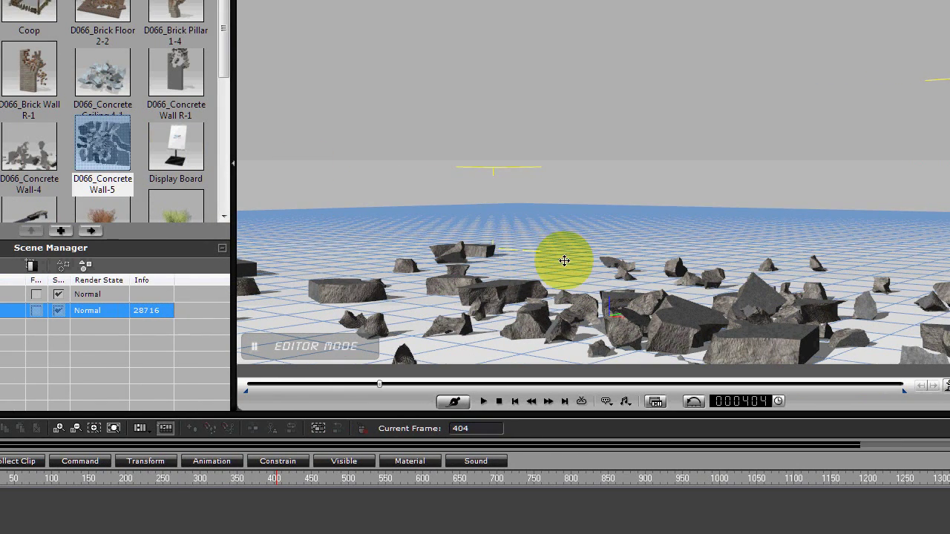
{"action": "scroll", "coordinate": [560, 264], "scroll_direction": "down", "scroll_amount": 4}
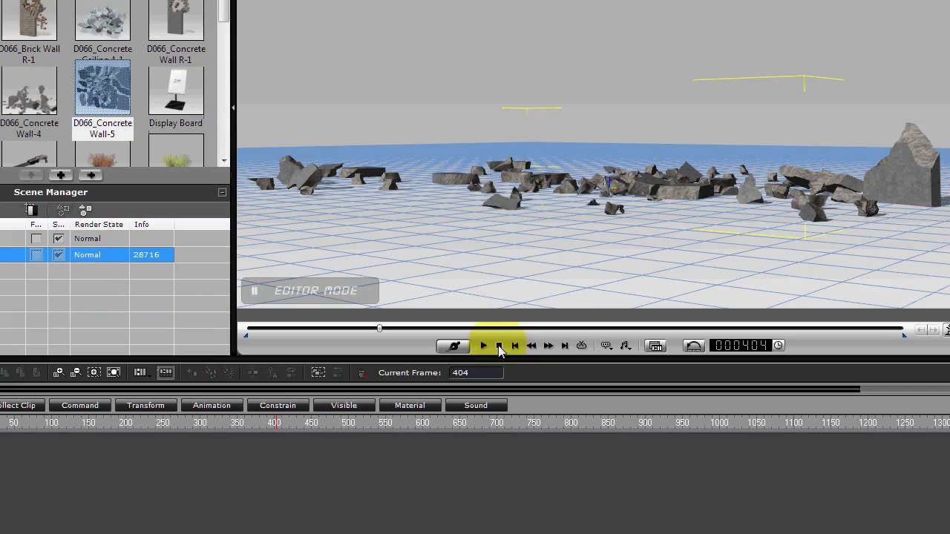
{"action": "left_click", "coordinate": [499, 401]}
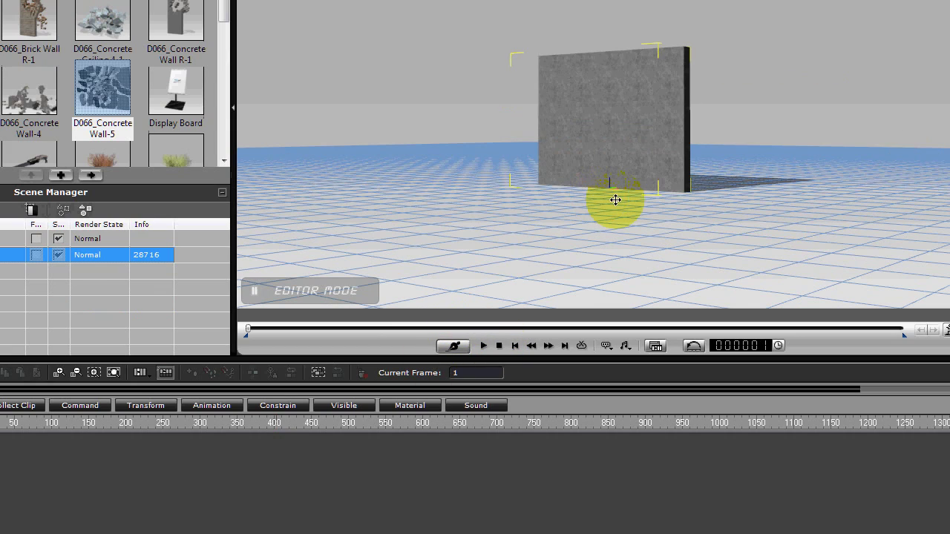
Thin the concrete wall by scaling it to 38.6 along the Y axis
{"action": "left_click_drag", "start_coordinate": [611, 207], "coordinate": [655, 122]}
{"action": "left_click_drag", "start_coordinate": [654, 178], "coordinate": [582, 280]}
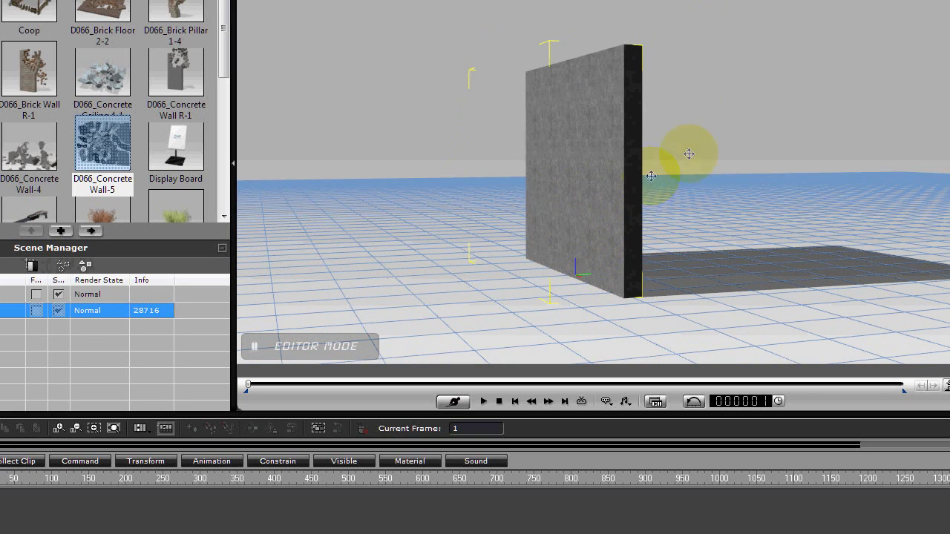
{"action": "key", "text": "r"}
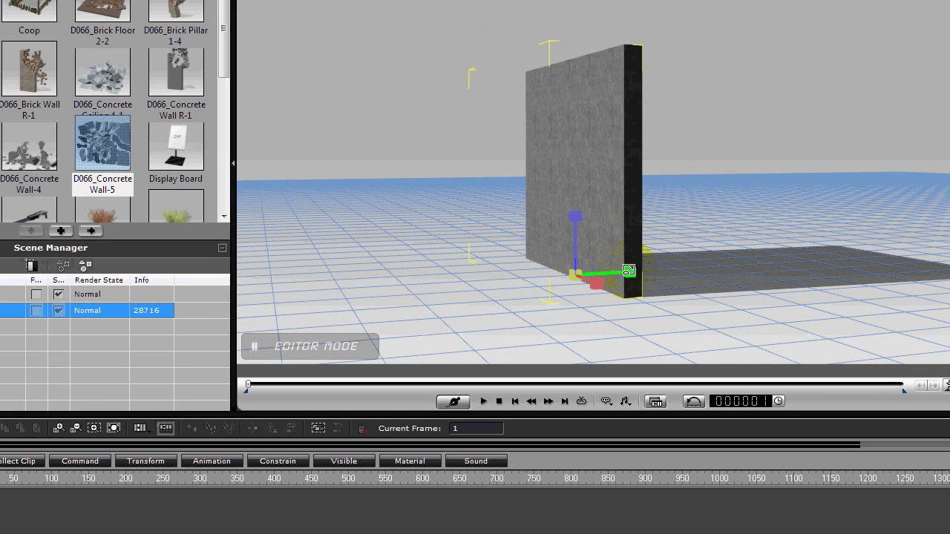
{"action": "left_click_drag", "start_coordinate": [629, 271], "coordinate": [928, 222]}
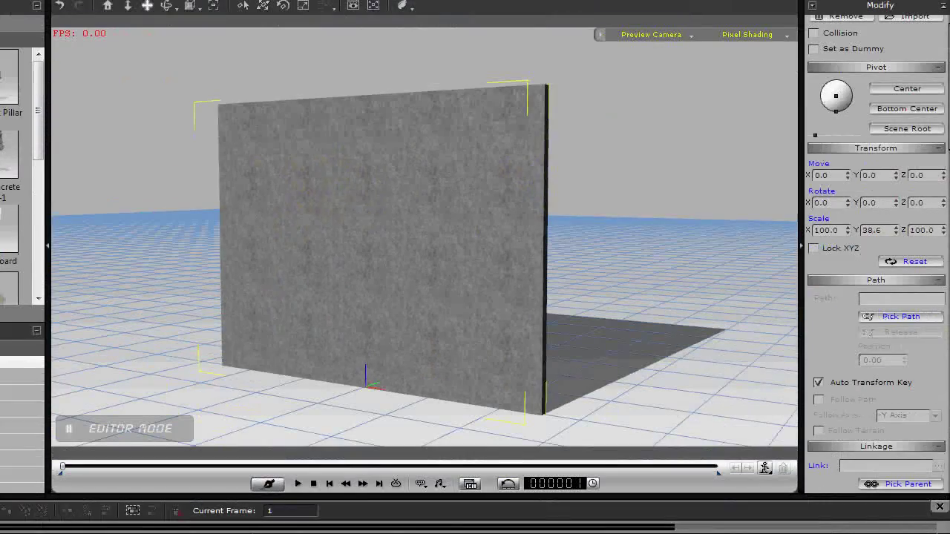
Apply the building facade image as the diffuse texture of the wall's Exterior material
{"action": "left_click_drag", "start_coordinate": [949, 356], "coordinate": [451, 274]}
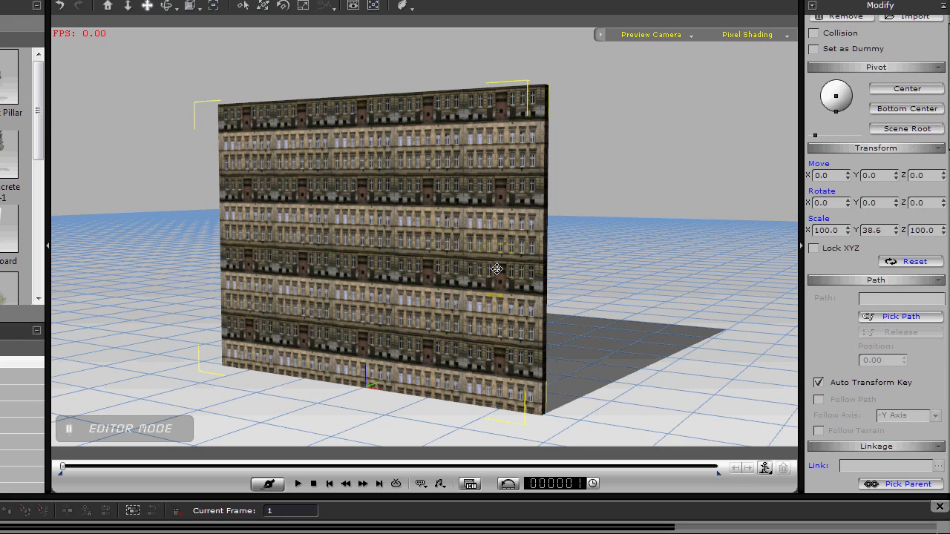
Try planar UV mapping aligned to the Y axis on the textured wall and undo it
{"action": "left_click_drag", "start_coordinate": [831, 346], "coordinate": [813, 173]}
{"action": "left_click_drag", "start_coordinate": [837, 407], "coordinate": [850, 105]}
{"action": "left_click_drag", "start_coordinate": [905, 408], "coordinate": [890, 4]}
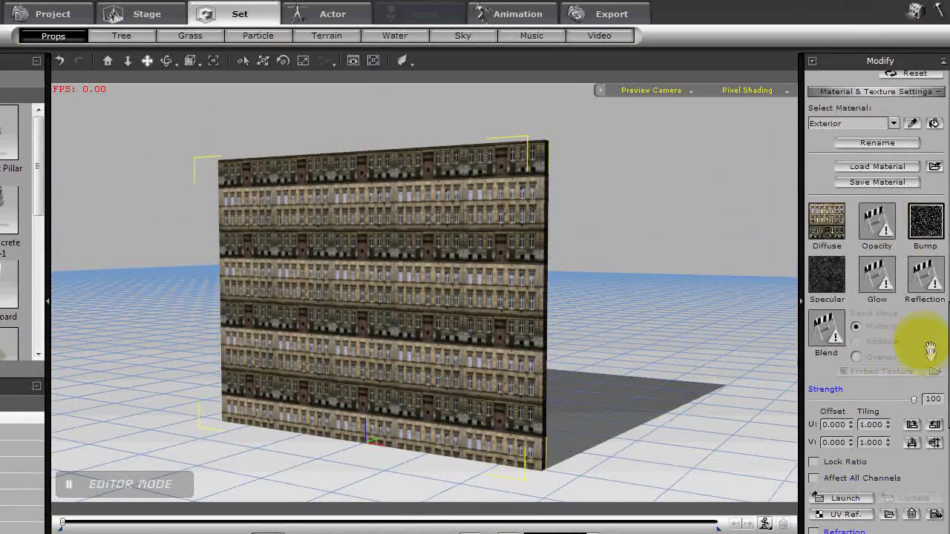
{"action": "left_click_drag", "start_coordinate": [930, 355], "coordinate": [926, 123]}
{"action": "left_click_drag", "start_coordinate": [931, 354], "coordinate": [927, 299]}
{"action": "left_click_drag", "start_coordinate": [926, 299], "coordinate": [926, 241]}
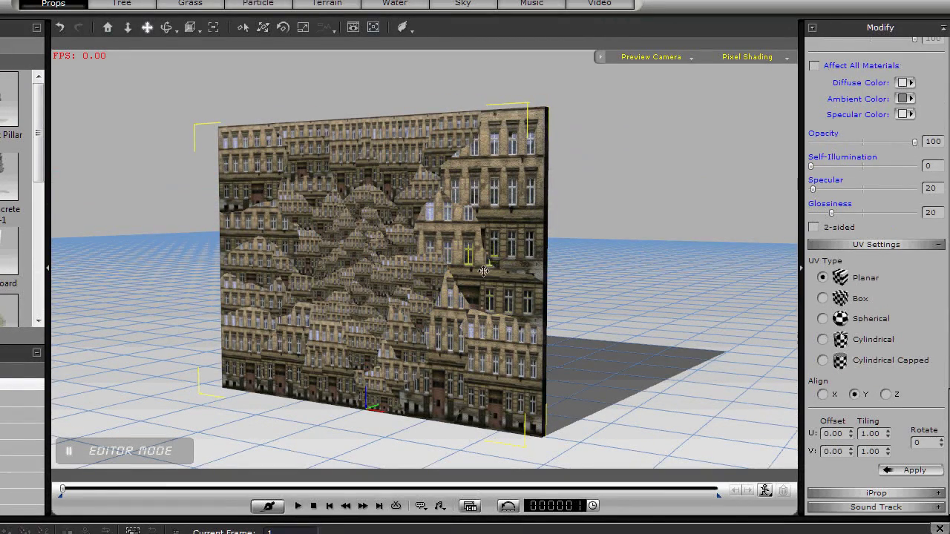
{"action": "left_click", "coordinate": [689, 264]}
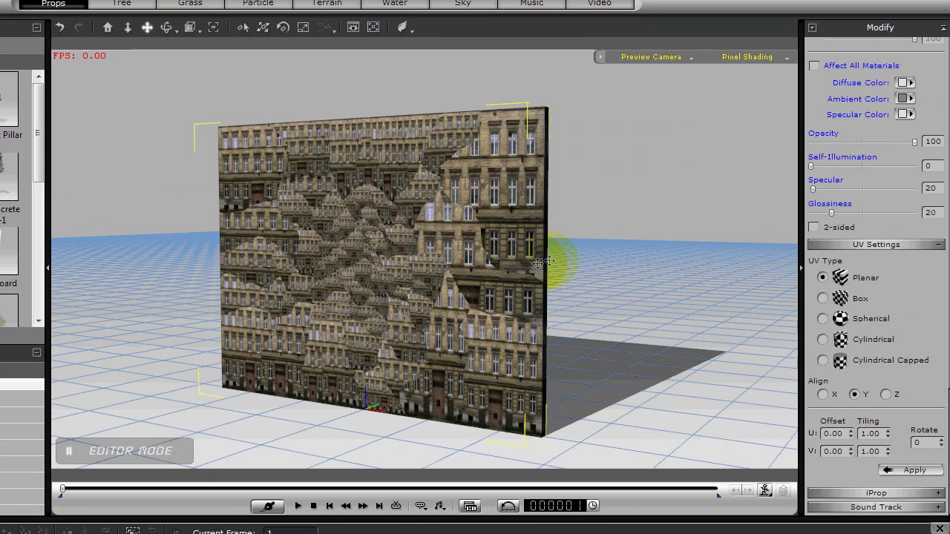
{"action": "key", "text": "ctrl+z"}
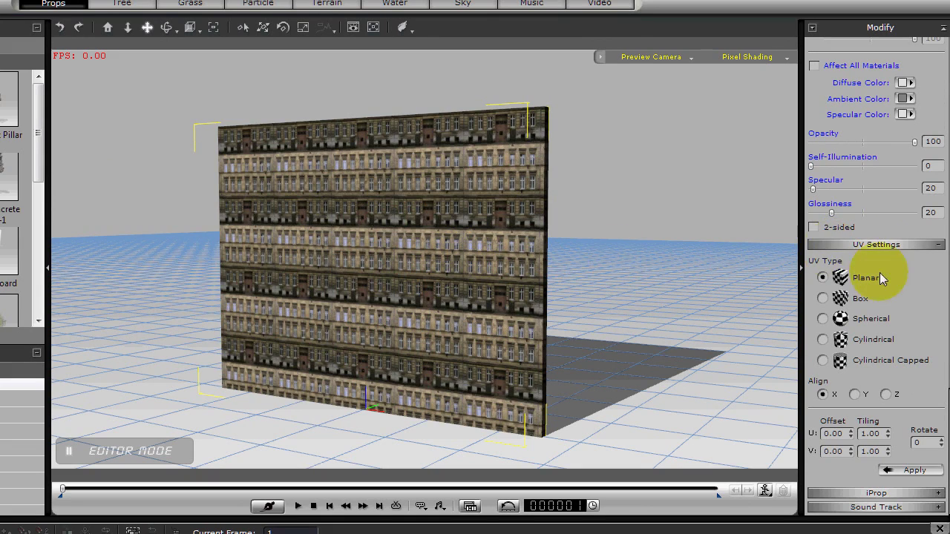
Lock the texture ratio and set the facade's diffuse tiling to 0.200 in U and V
{"action": "left_click_drag", "start_coordinate": [941, 305], "coordinate": [944, 327]}
{"action": "scroll", "coordinate": [928, 259], "scroll_direction": "up", "scroll_amount": 10}
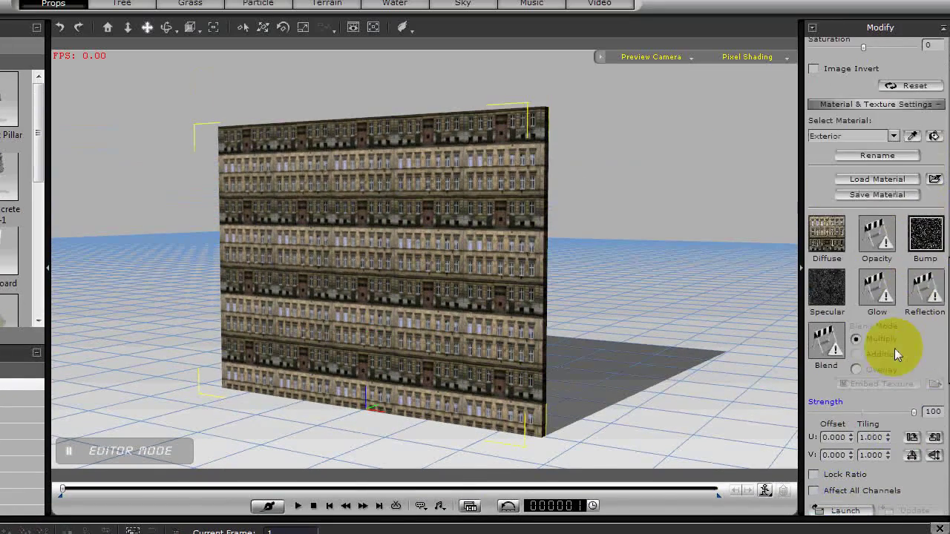
{"action": "scroll", "coordinate": [902, 308], "scroll_direction": "down", "scroll_amount": 5}
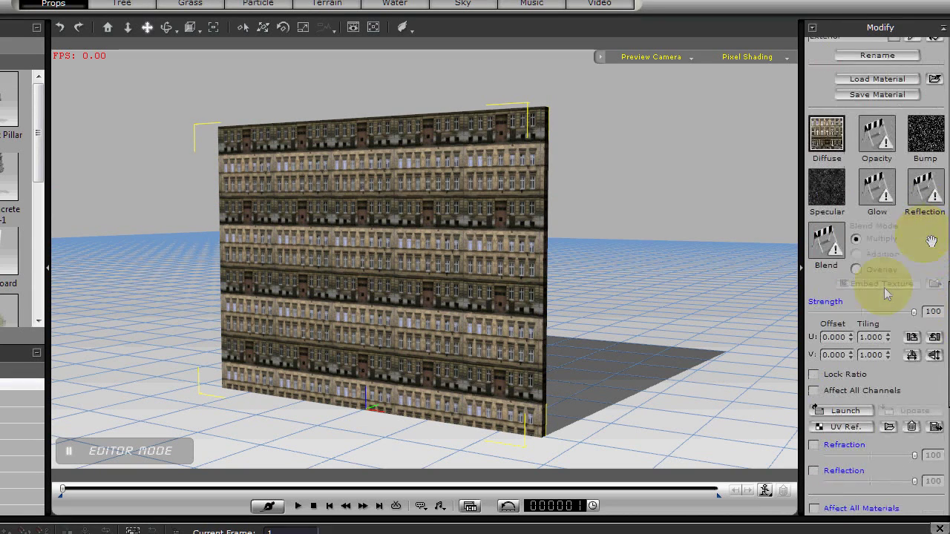
{"action": "left_click", "coordinate": [813, 376]}
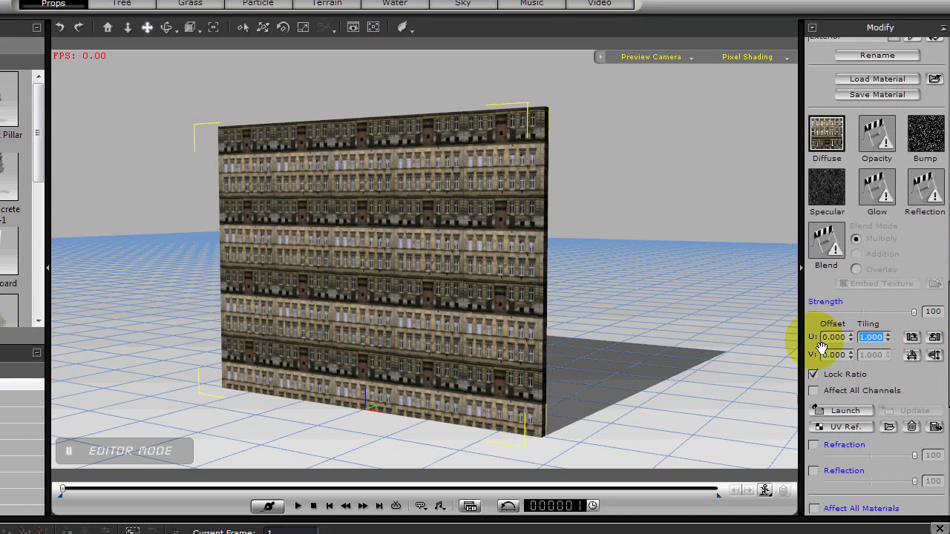
{"action": "key", "text": "Return"}
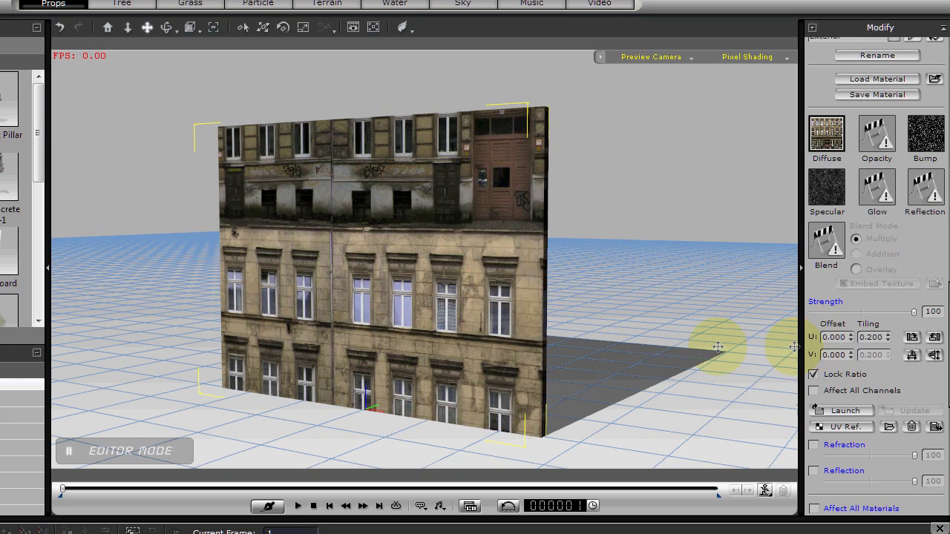
Shift the facade texture on the wall to a U offset of 0.406 and a V offset of 0.528
{"action": "right_click_drag", "start_coordinate": [473, 388], "coordinate": [609, 392]}
{"action": "left_click_drag", "start_coordinate": [608, 392], "coordinate": [552, 334]}
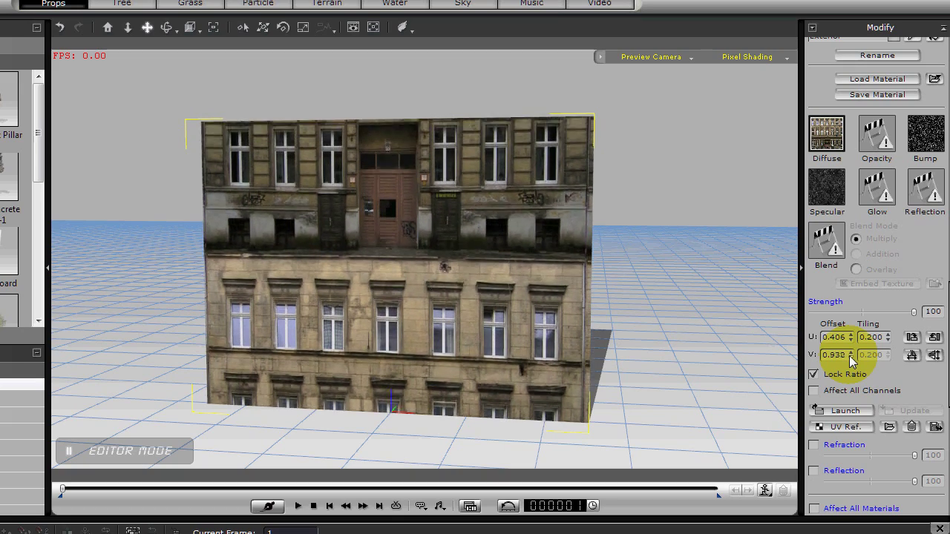
{"action": "left_click", "coordinate": [851, 357]}
{"action": "left_click", "coordinate": [850, 358]}
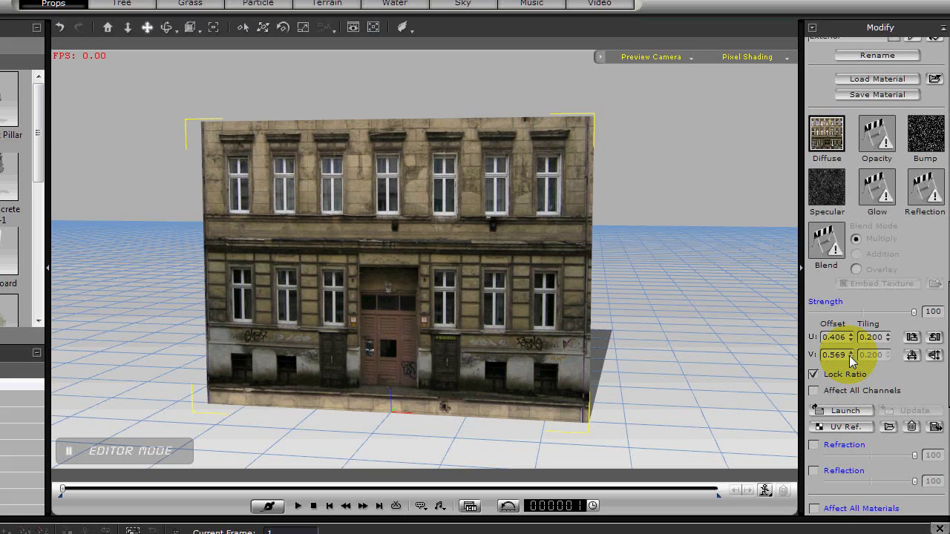
{"action": "left_click", "coordinate": [850, 357]}
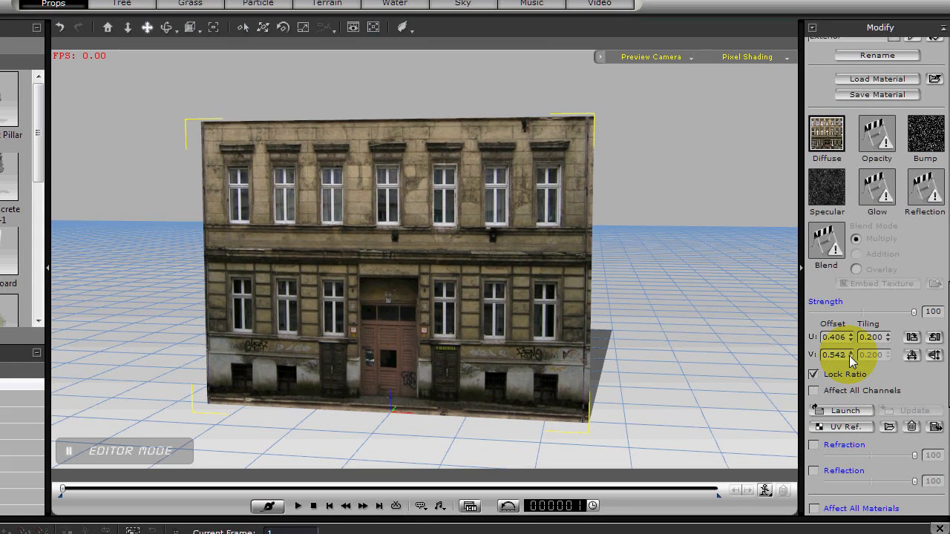
{"action": "left_click", "coordinate": [849, 356]}
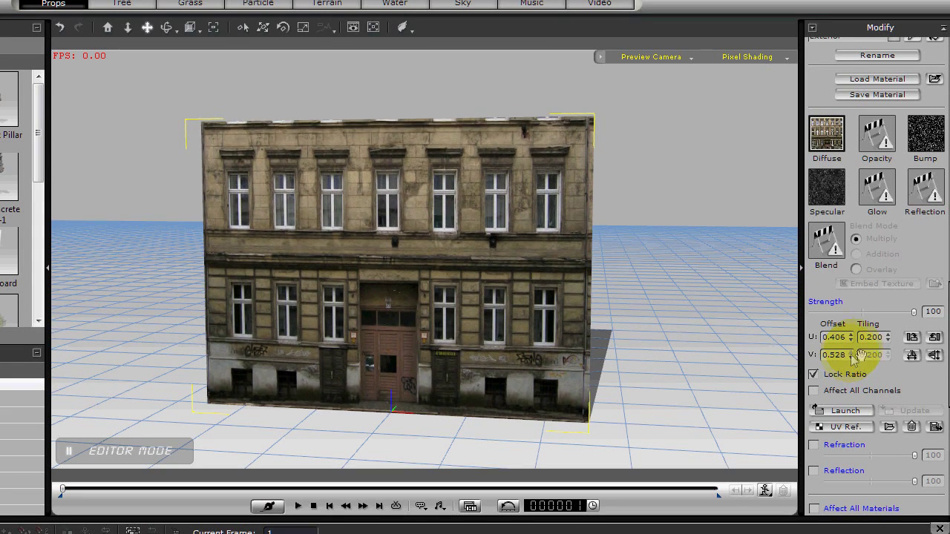
Unlock the texture ratio and set the facade's tiling to U 0.215 and V 0.236, with a V offset of 0.415
{"action": "left_click", "coordinate": [813, 374]}
{"action": "left_click", "coordinate": [887, 358]}
{"action": "left_click", "coordinate": [888, 358]}
{"action": "left_click_drag", "start_coordinate": [887, 351], "coordinate": [888, 335]}
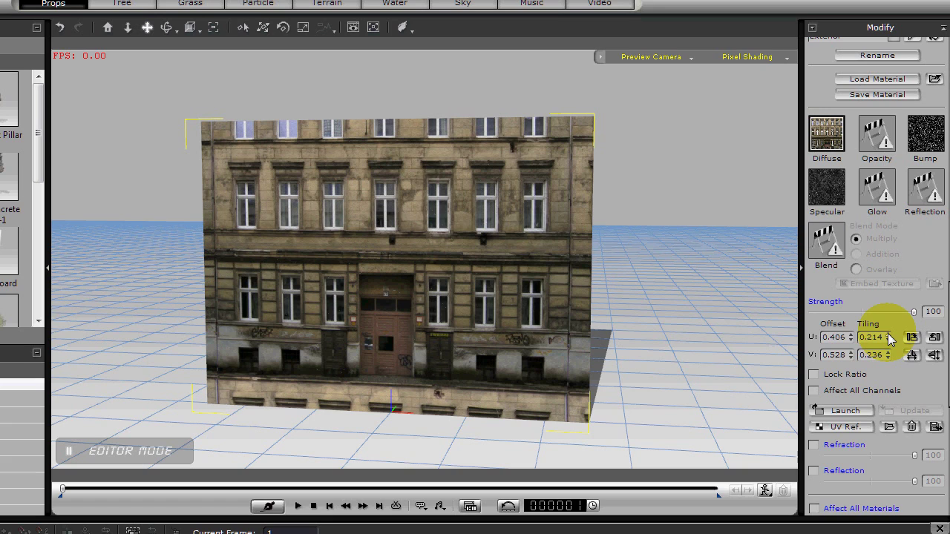
{"action": "left_click", "coordinate": [889, 335]}
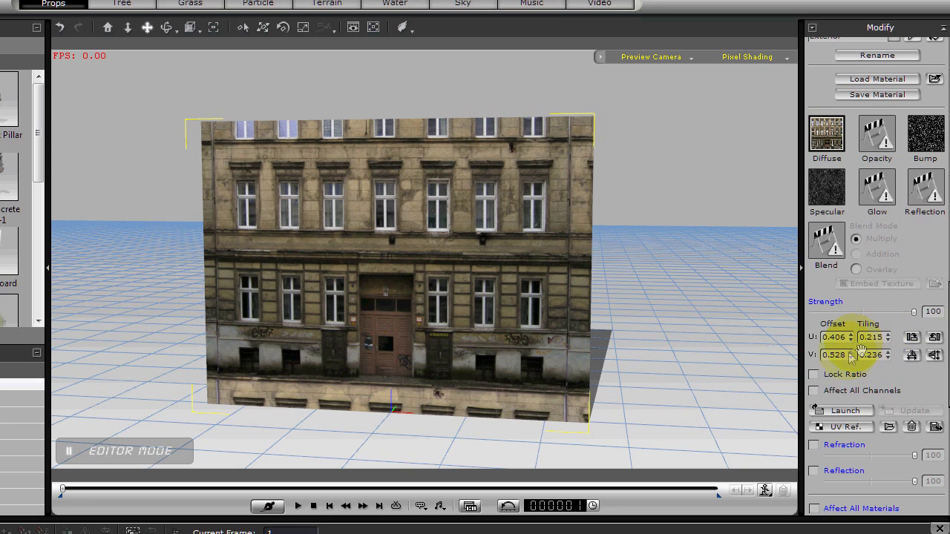
{"action": "left_click_drag", "start_coordinate": [850, 357], "coordinate": [850, 358]}
Play the textured wall's collapse to check the facade on the debris, and stop playback to restore the wall
{"action": "right_click_drag", "start_coordinate": [582, 342], "coordinate": [426, 366]}
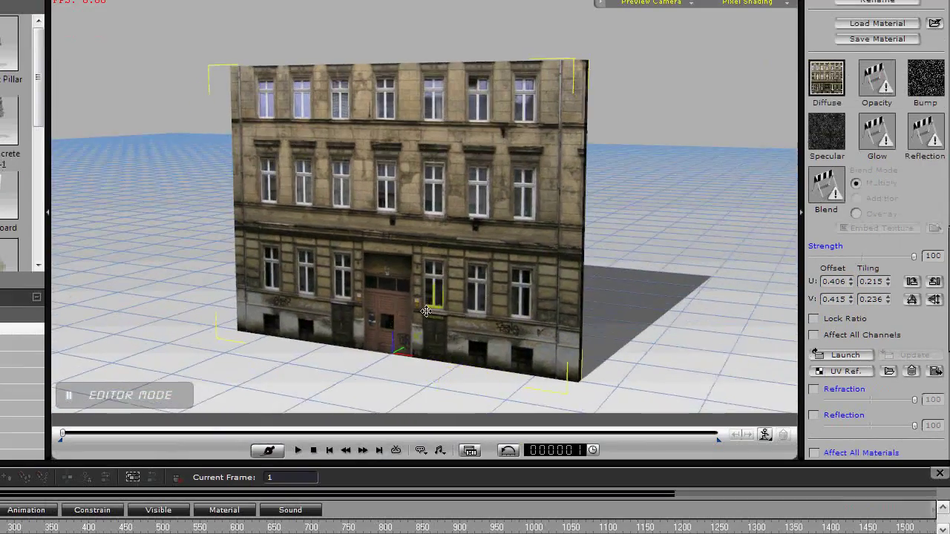
{"action": "right_click_drag", "start_coordinate": [425, 311], "coordinate": [434, 284]}
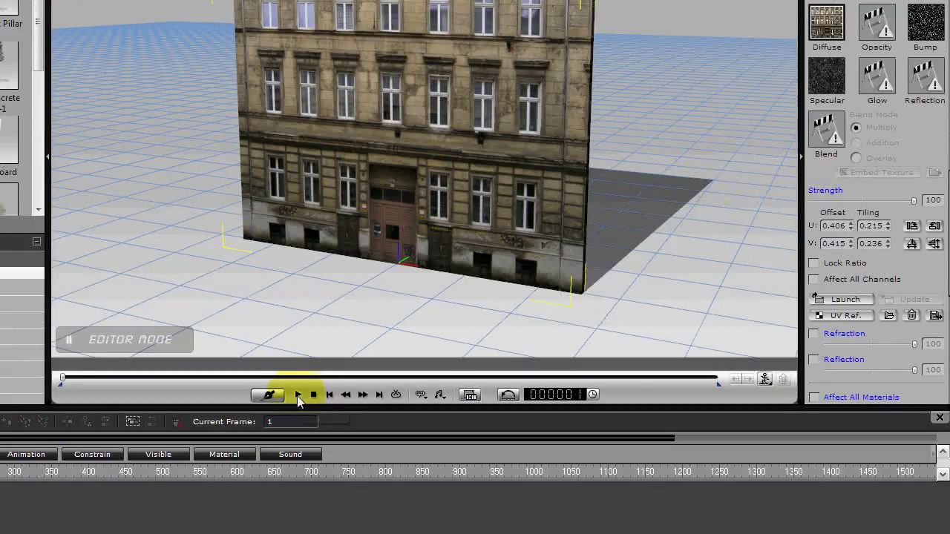
{"action": "right_click_drag", "start_coordinate": [474, 260], "coordinate": [444, 213]}
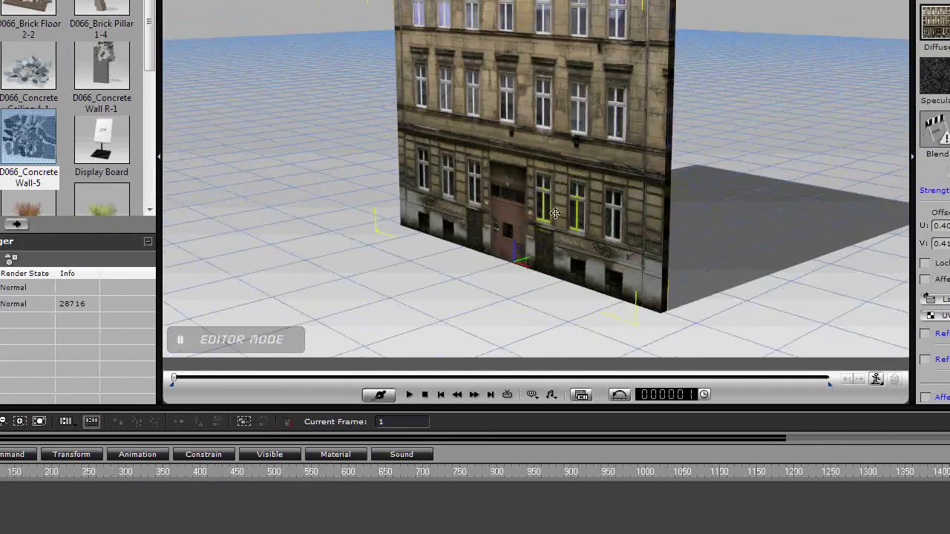
{"action": "right_click_drag", "start_coordinate": [555, 214], "coordinate": [531, 206]}
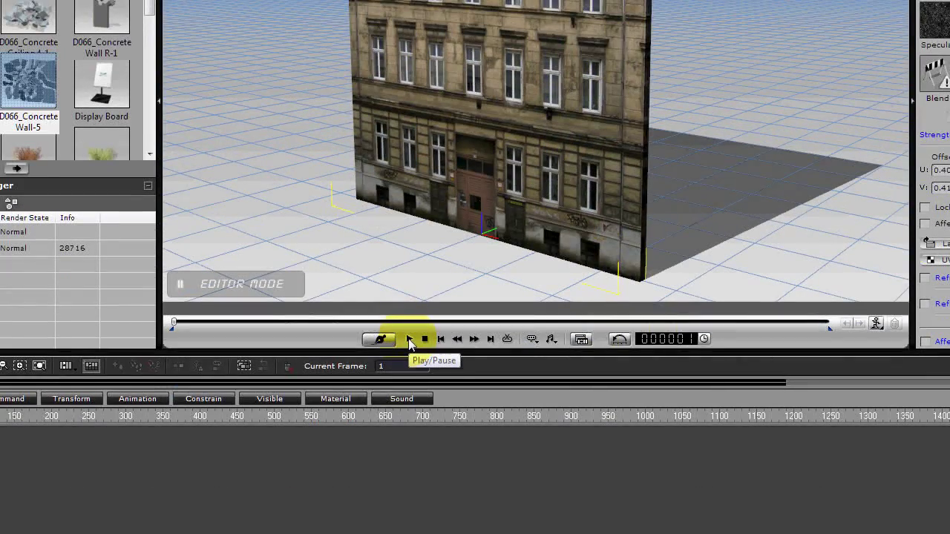
{"action": "left_click", "coordinate": [411, 340]}
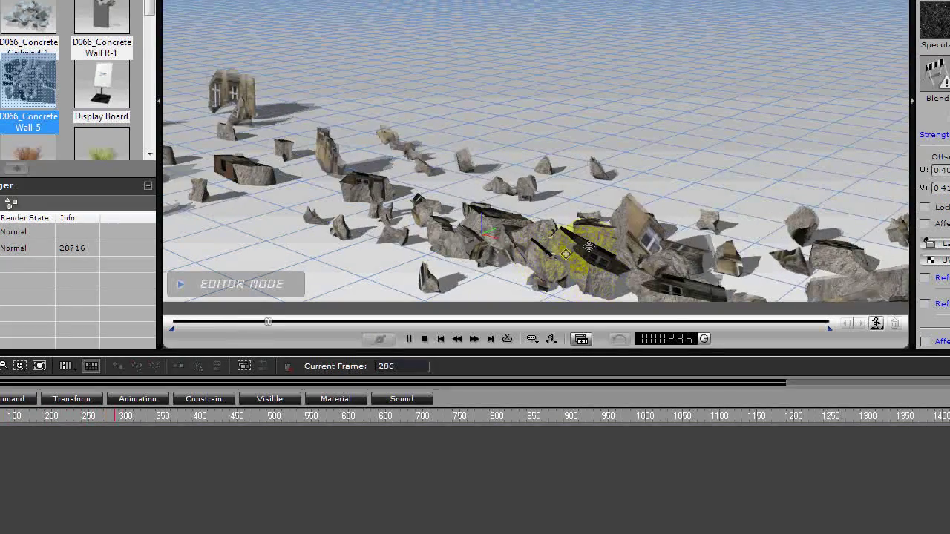
{"action": "left_click", "coordinate": [425, 339]}
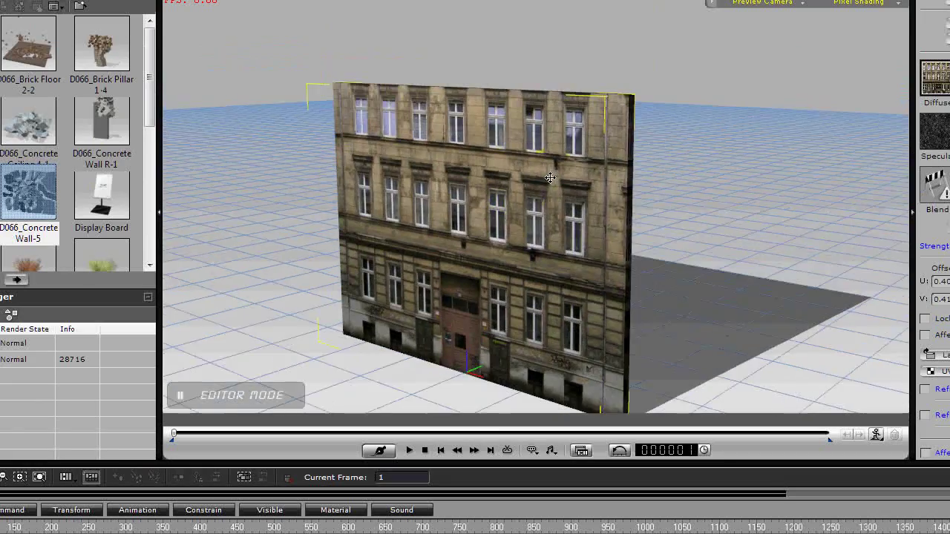
Create a copy of the facade wall rotated 90 degrees about the Z axis
{"action": "middle_click_drag", "start_coordinate": [550, 178], "coordinate": [549, 219]}
{"action": "key", "text": "e"}
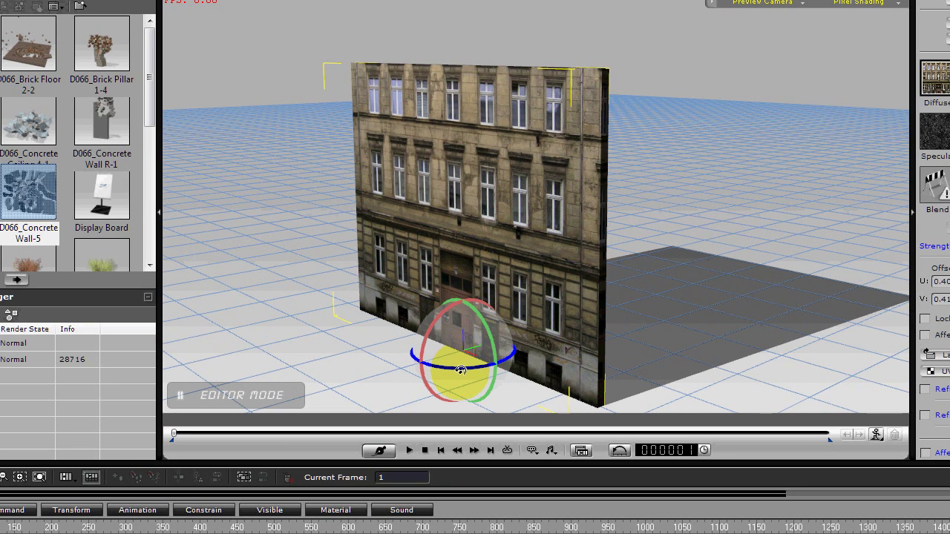
{"action": "left_click_drag", "start_coordinate": [460, 370], "coordinate": [519, 371], "text": "ctrl"}
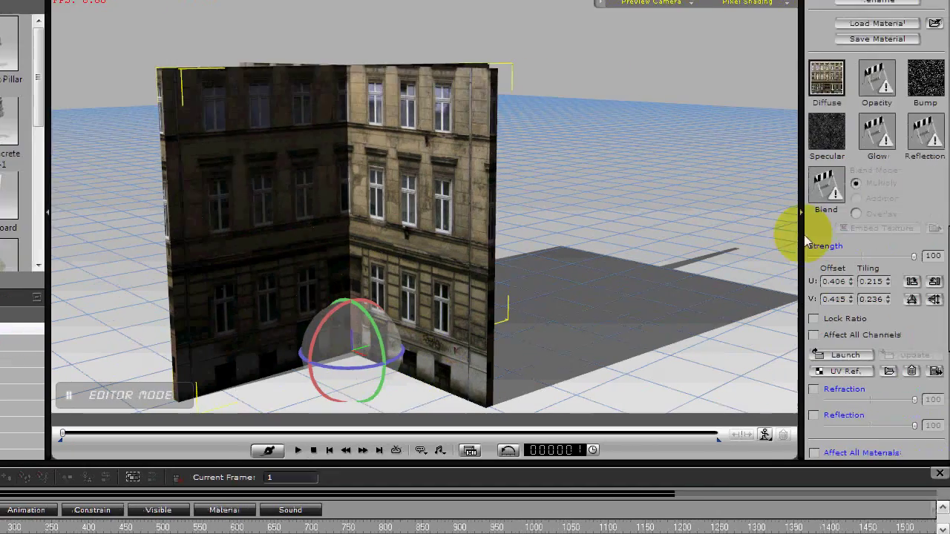
{"action": "left_click_drag", "start_coordinate": [912, 193], "coordinate": [888, 463]}
{"action": "scroll", "coordinate": [919, 181], "scroll_direction": "up", "scroll_amount": 10}
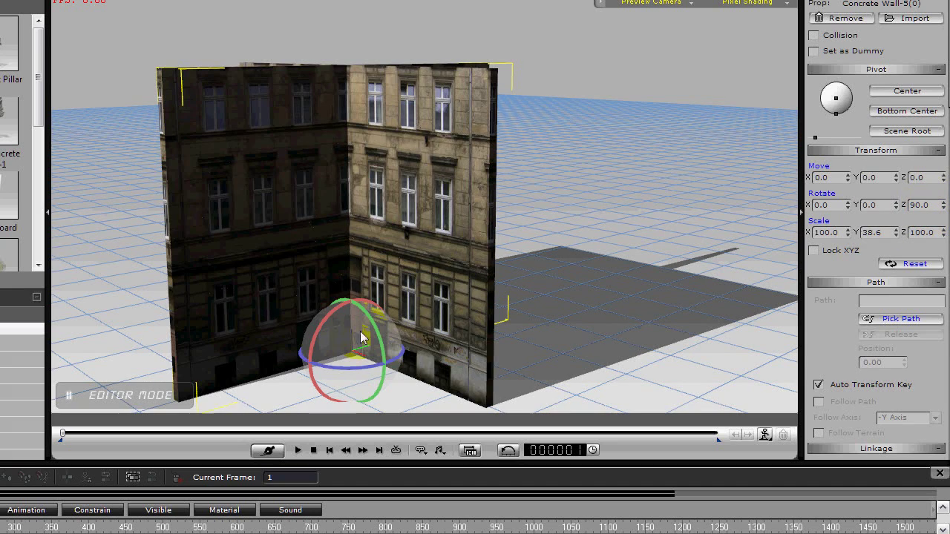
Move the rotated wall copy to X 251.0 and Y 251.0 so it forms a corner with the original wall
{"action": "key", "text": "w"}
{"action": "left_click_drag", "start_coordinate": [365, 375], "coordinate": [567, 412]}
{"action": "left_click_drag", "start_coordinate": [566, 357], "coordinate": [673, 314]}
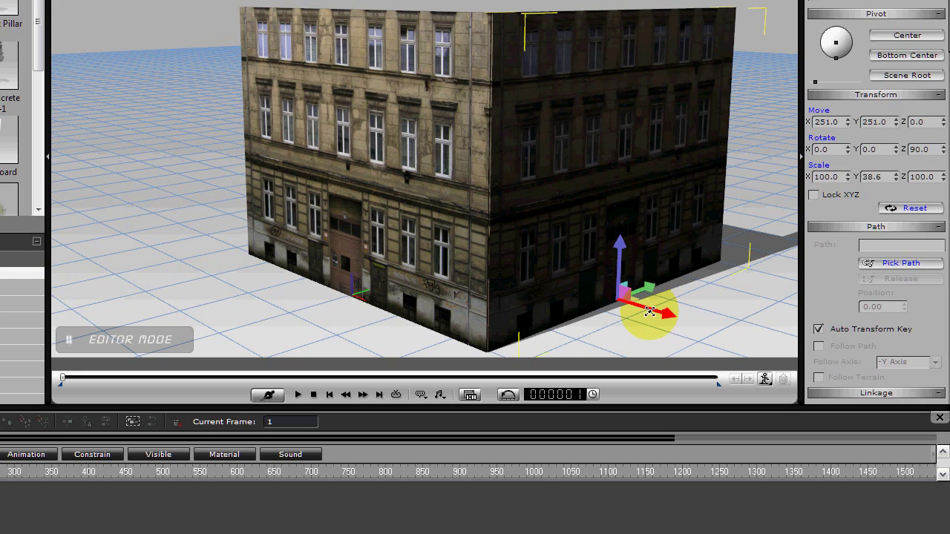
Rotate the directional light to X 61, Y 8, Z 46 so it lights the shaded side of the building
{"action": "middle_click_drag", "start_coordinate": [619, 297], "coordinate": [427, 236]}
{"action": "right_click_drag", "start_coordinate": [428, 237], "coordinate": [390, 204]}
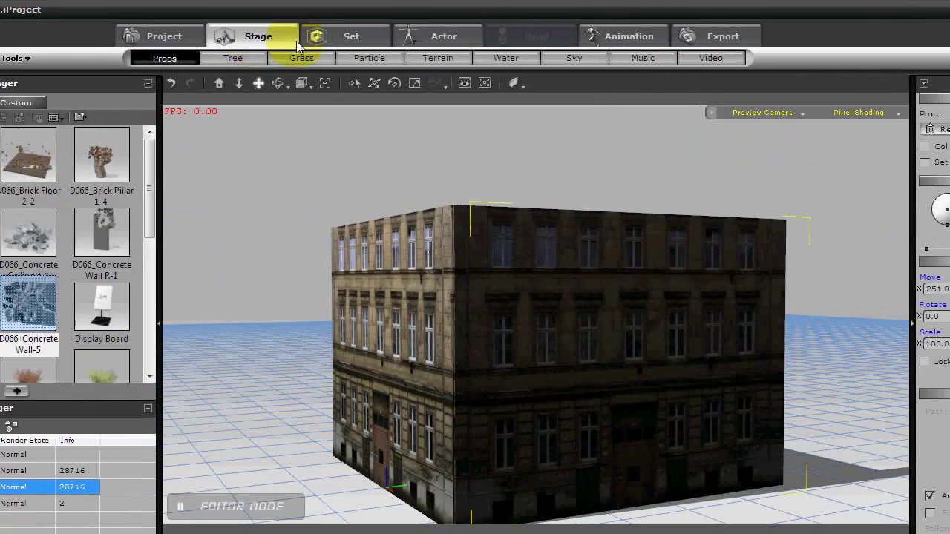
{"action": "left_click", "coordinate": [298, 44]}
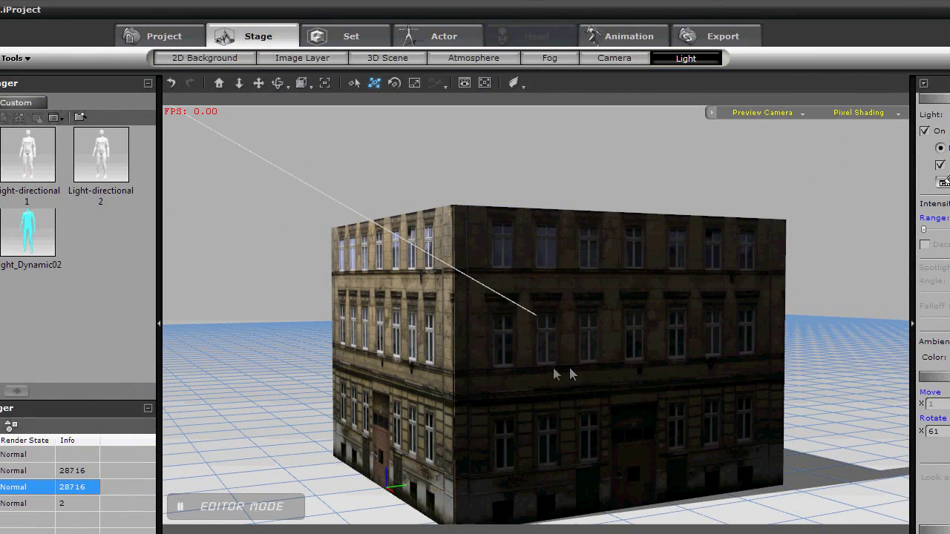
{"action": "key", "text": "e"}
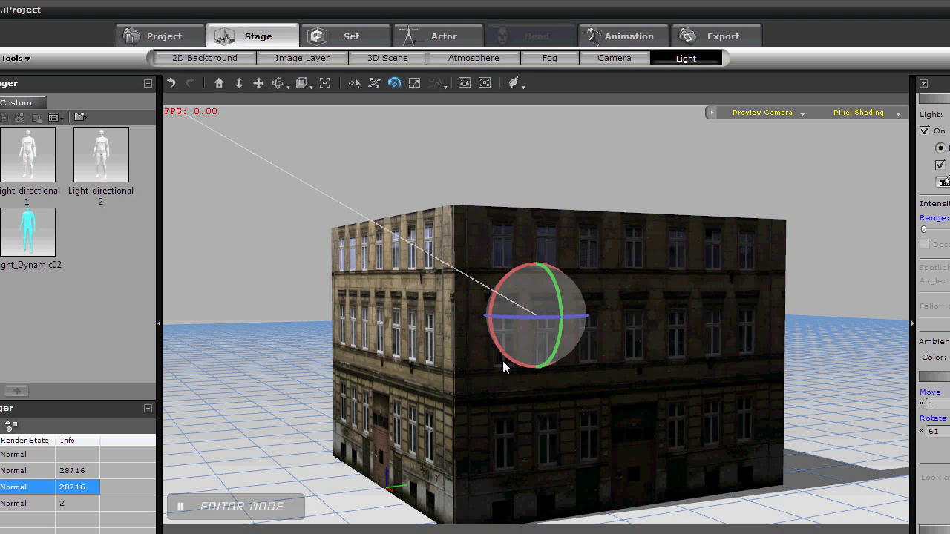
{"action": "left_click_drag", "start_coordinate": [534, 316], "coordinate": [573, 321]}
{"action": "key", "text": "x"}
{"action": "right_click_drag", "start_coordinate": [526, 363], "coordinate": [590, 351]}
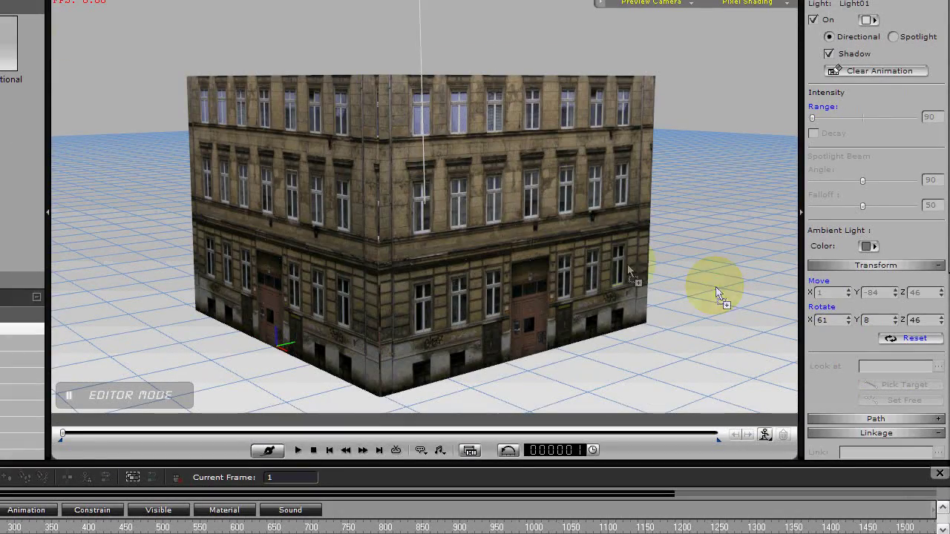
Apply the doorless facade image to the rotated wall copy and set its diffuse texture's V offset to 0.435
{"action": "left_click_drag", "start_coordinate": [627, 264], "coordinate": [534, 230]}
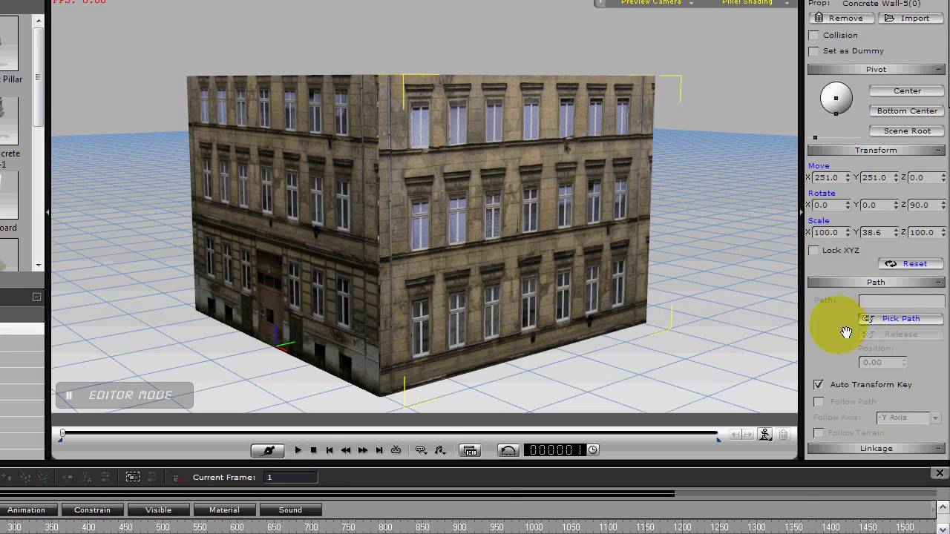
{"action": "scroll", "coordinate": [846, 332], "scroll_direction": "down", "scroll_amount": 6}
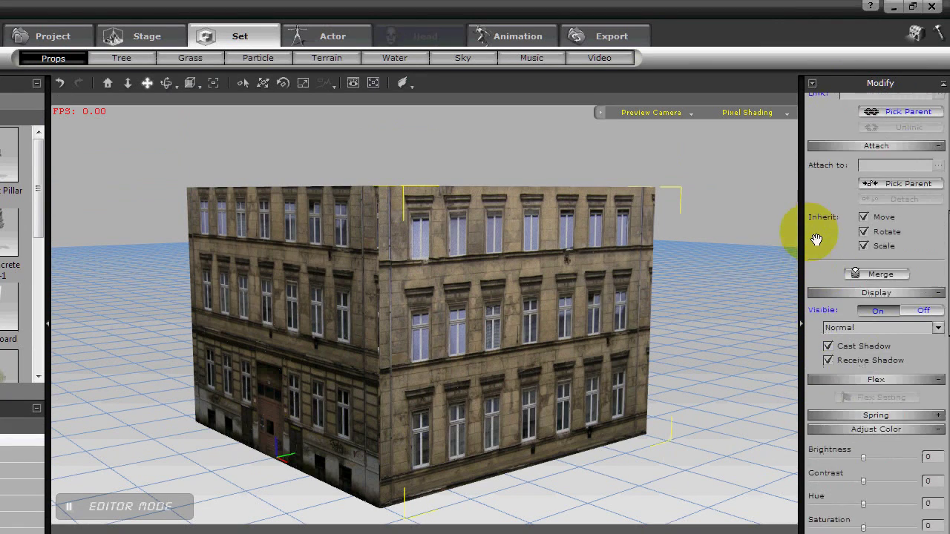
{"action": "scroll", "coordinate": [816, 249], "scroll_direction": "down", "scroll_amount": 1}
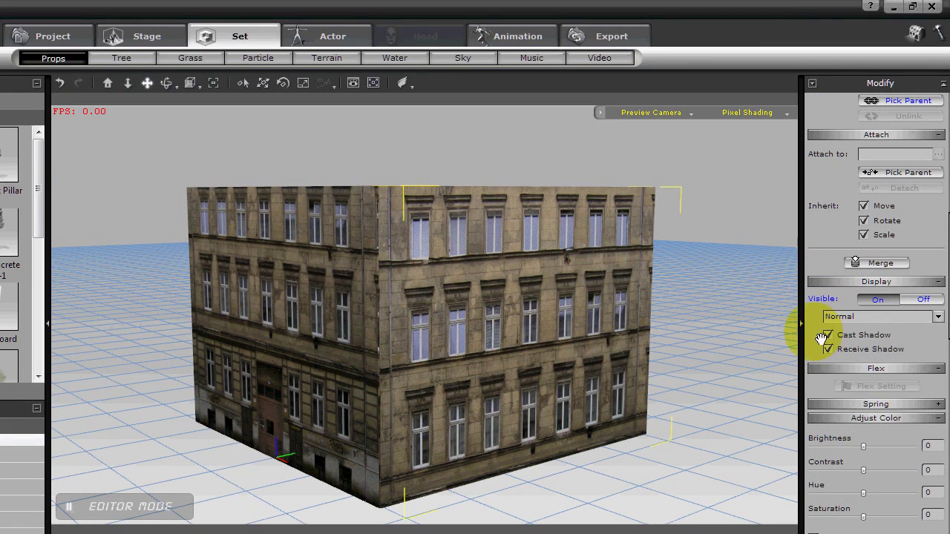
{"action": "scroll", "coordinate": [913, 282], "scroll_direction": "down", "scroll_amount": 5}
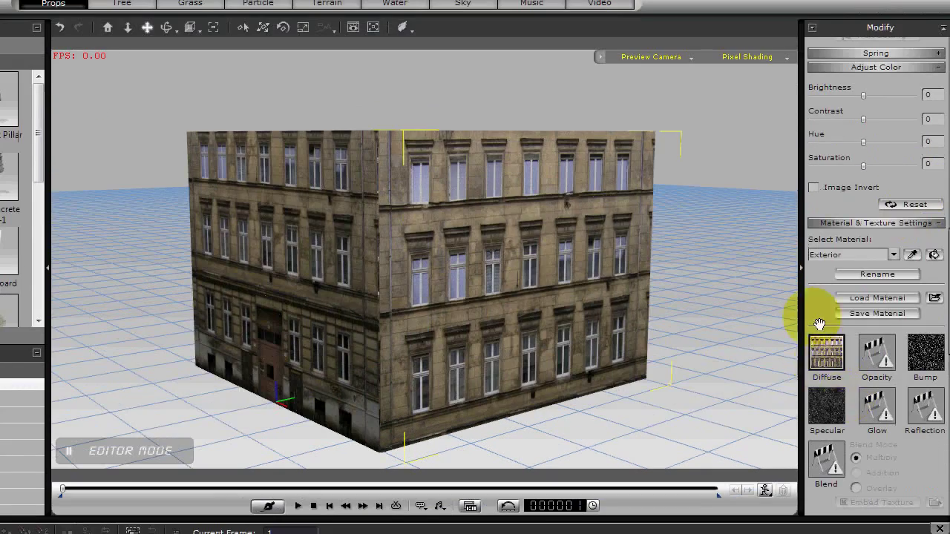
{"action": "left_click_drag", "start_coordinate": [812, 369], "coordinate": [815, 238]}
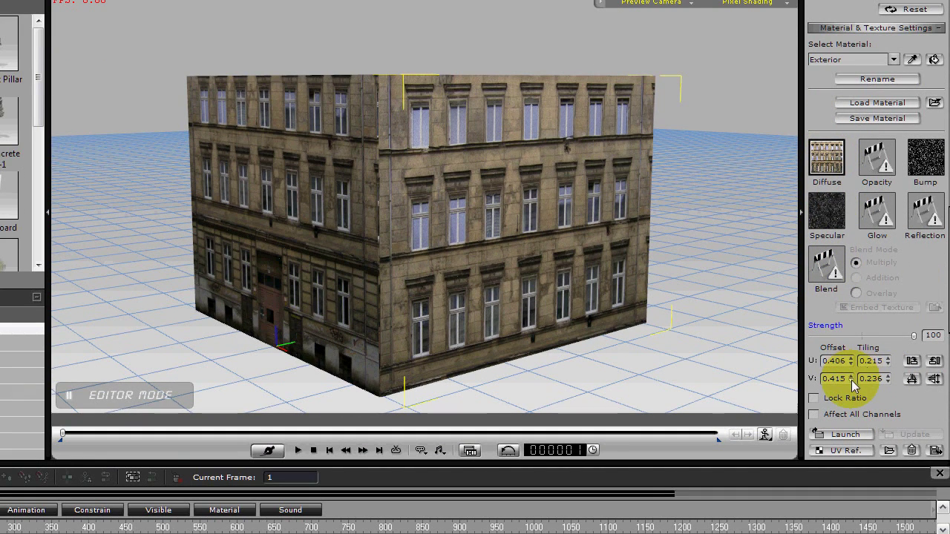
{"action": "left_click", "coordinate": [851, 380]}
{"action": "left_click", "coordinate": [850, 380]}
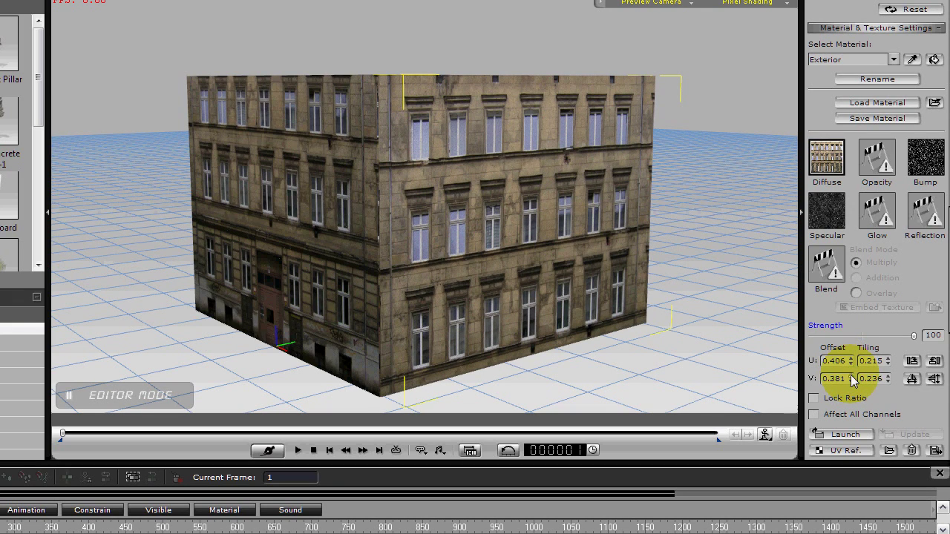
{"action": "left_click_drag", "start_coordinate": [851, 380], "coordinate": [852, 379]}
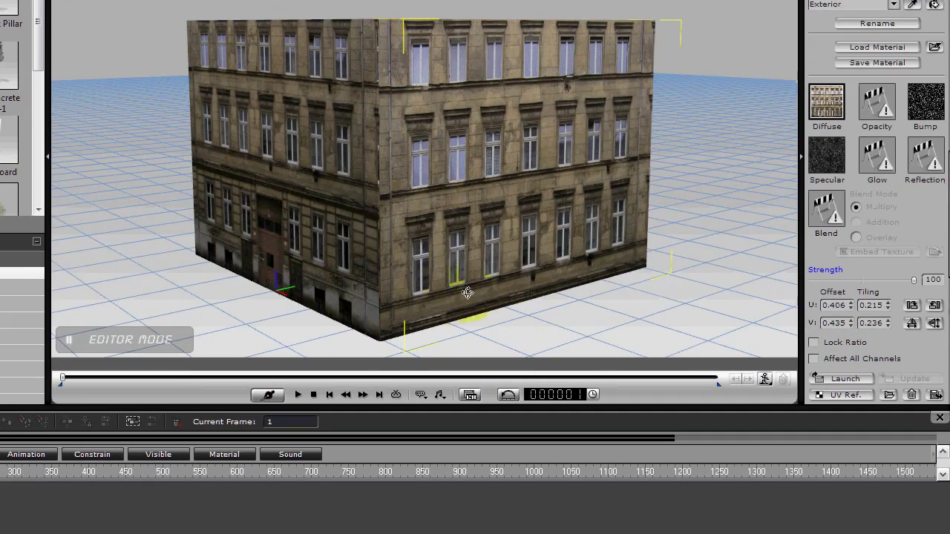
Shift the rotated wall slightly inward along the X axis to tighten the corner with the first wall
{"action": "right_click_drag", "start_coordinate": [467, 292], "coordinate": [486, 273]}
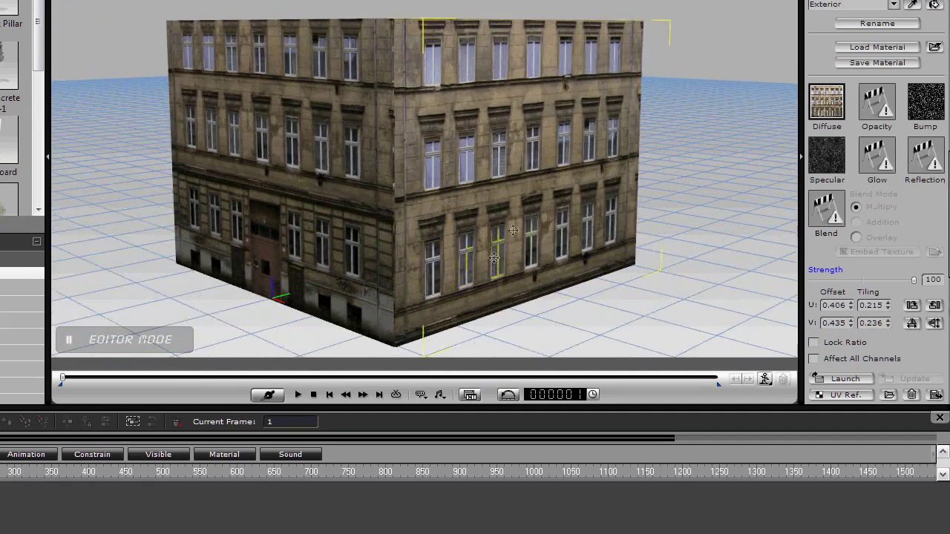
{"action": "right_click_drag", "start_coordinate": [512, 231], "coordinate": [669, 162]}
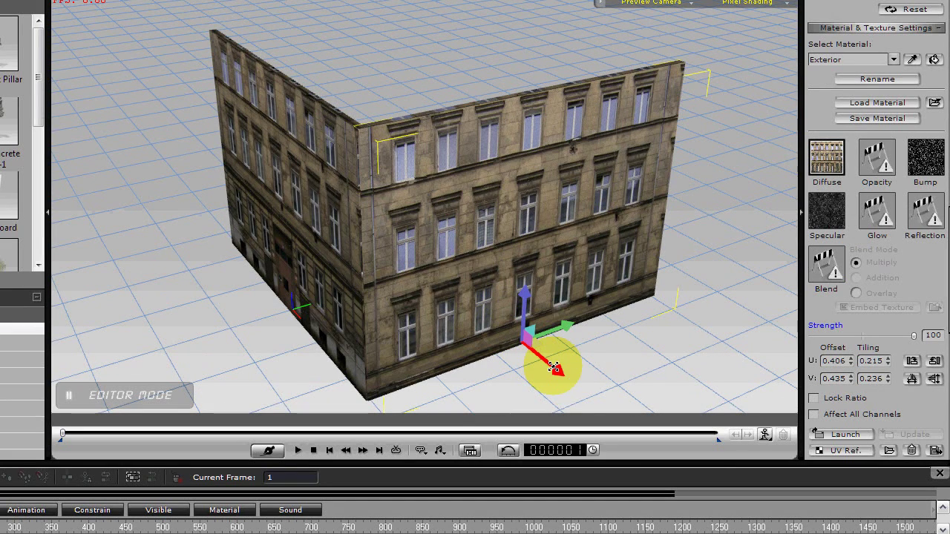
{"action": "left_click_drag", "start_coordinate": [554, 365], "coordinate": [515, 324]}
Add the D066_Concrete Ceiling 4-1 prop, scaled down and positioned between the two walls near their tops as a roof
{"action": "right_click_drag", "start_coordinate": [613, 358], "coordinate": [519, 259]}
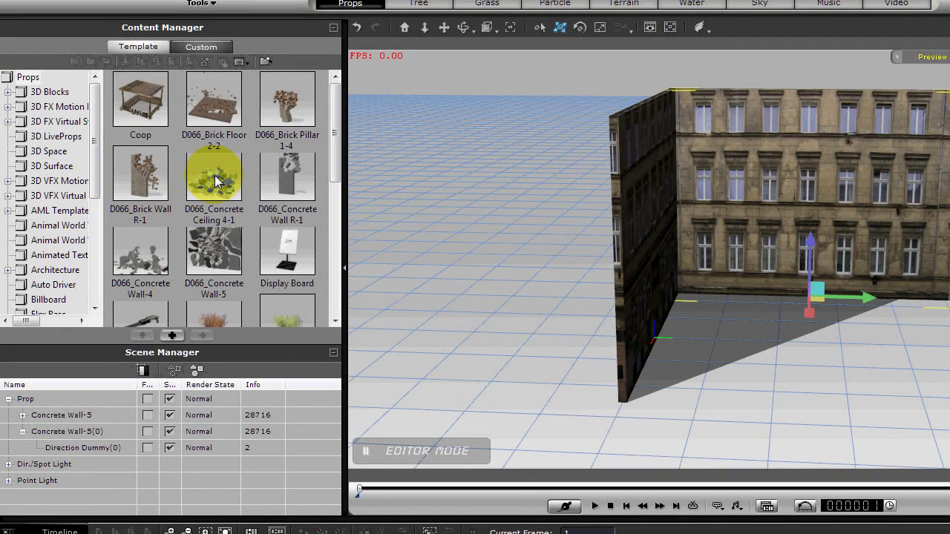
{"action": "double_click", "coordinate": [215, 182]}
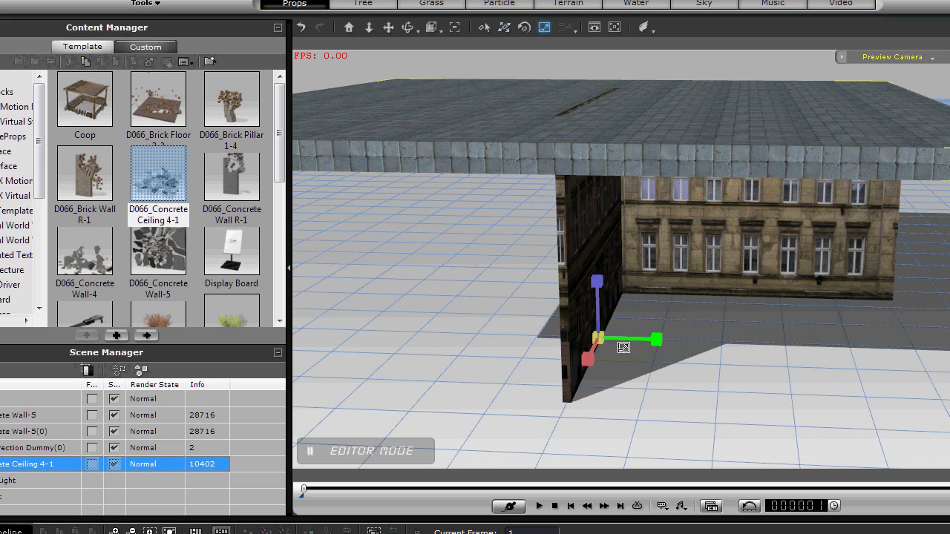
{"action": "left_click_drag", "start_coordinate": [600, 333], "coordinate": [603, 444]}
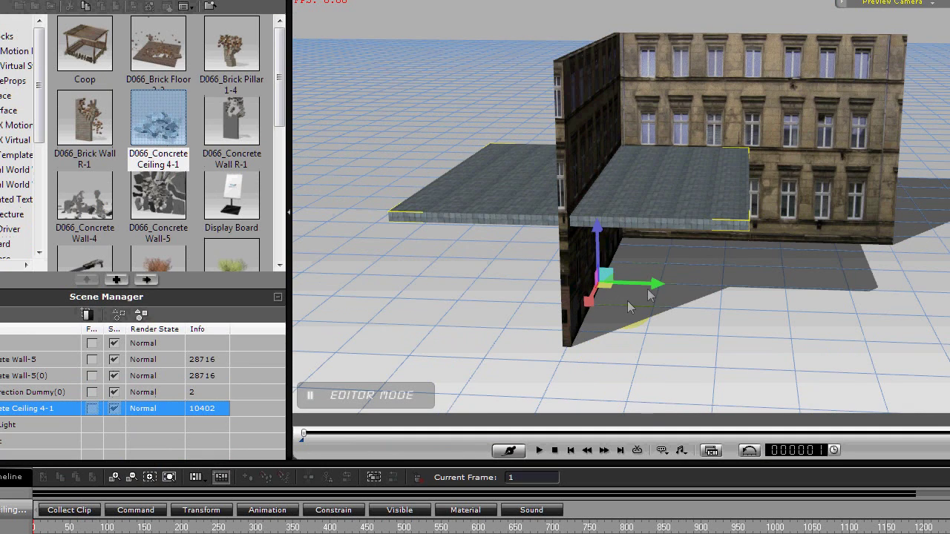
{"action": "left_click_drag", "start_coordinate": [658, 282], "coordinate": [835, 287]}
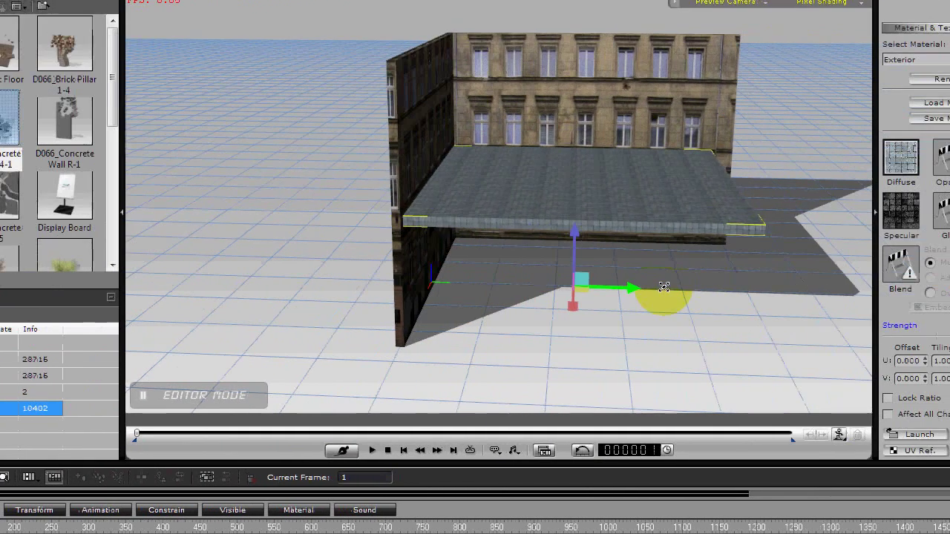
{"action": "left_click_drag", "start_coordinate": [582, 258], "coordinate": [531, 147]}
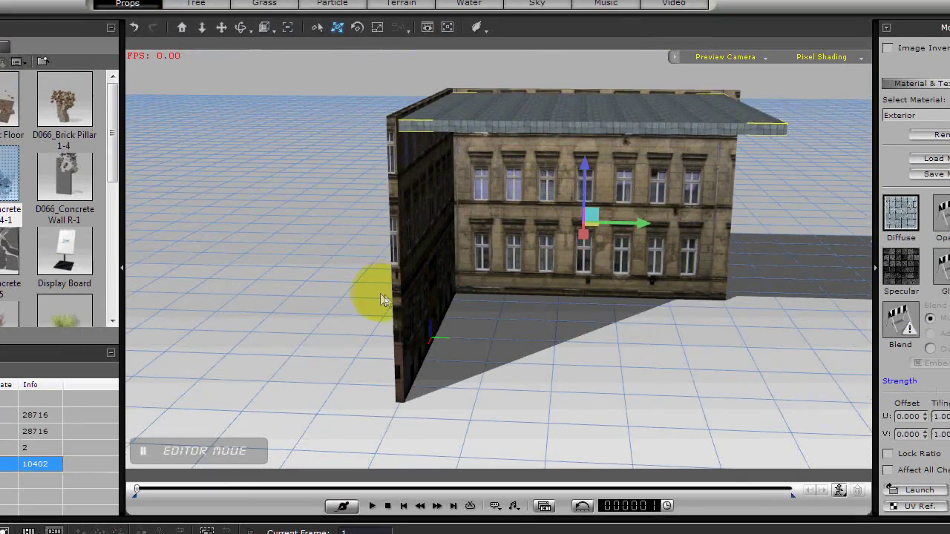
Thin the ceiling prop along the Z axis and raise it to just below the wall tops
{"action": "right_click_drag", "start_coordinate": [385, 295], "coordinate": [472, 340]}
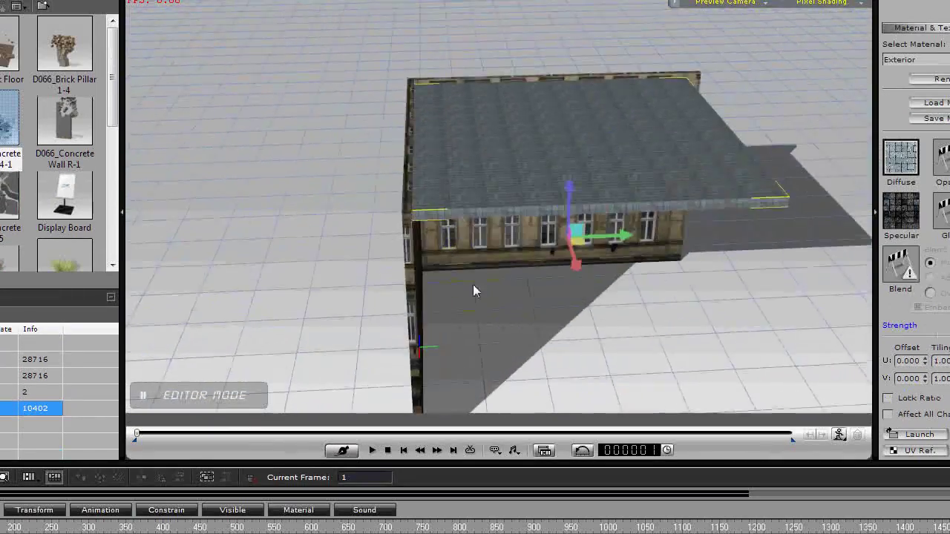
{"action": "middle_click_drag", "start_coordinate": [475, 291], "coordinate": [470, 174]}
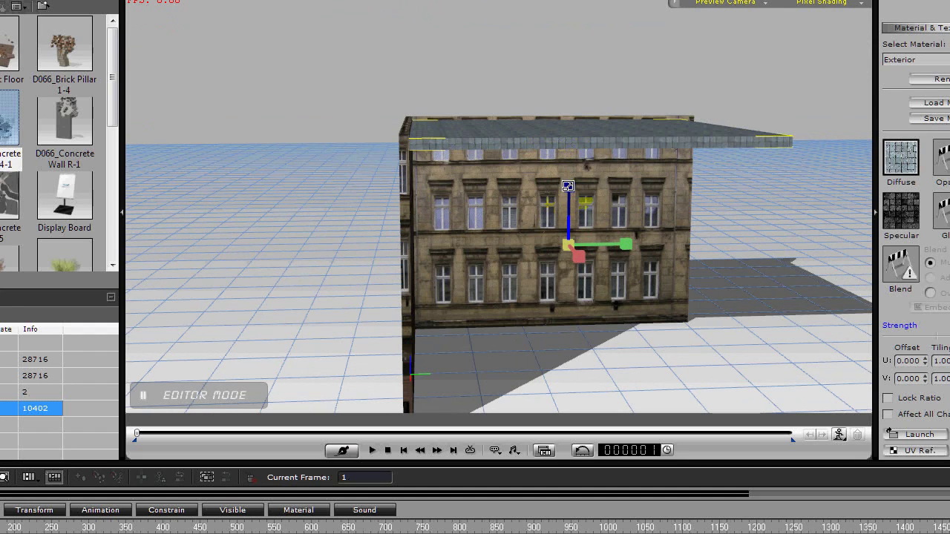
{"action": "left_click_drag", "start_coordinate": [569, 189], "coordinate": [581, 259]}
{"action": "left_click_drag", "start_coordinate": [570, 206], "coordinate": [569, 146]}
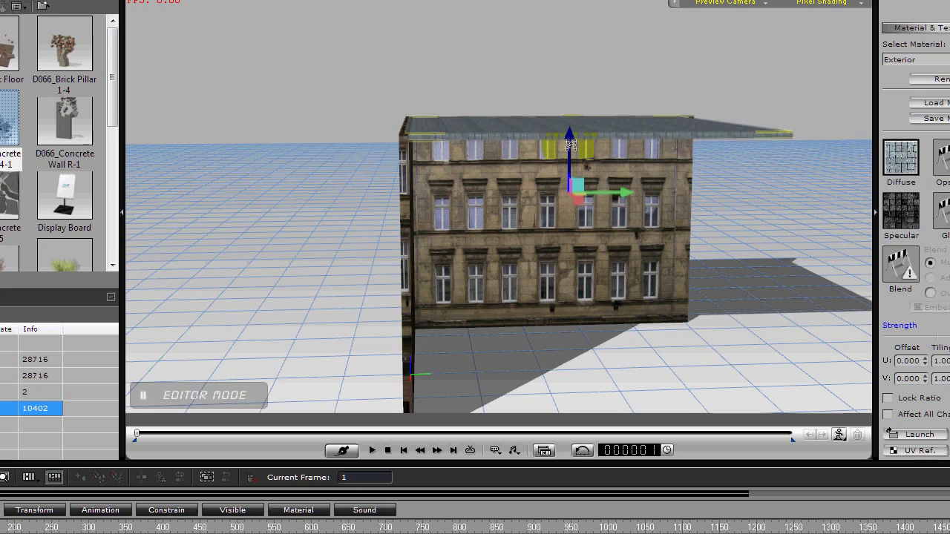
Trigger the Explode performance on the concrete ceiling, and stop playback to restore the building
{"action": "middle_click_drag", "start_coordinate": [482, 276], "coordinate": [599, 289]}
{"action": "middle_click_drag", "start_coordinate": [534, 272], "coordinate": [503, 322]}
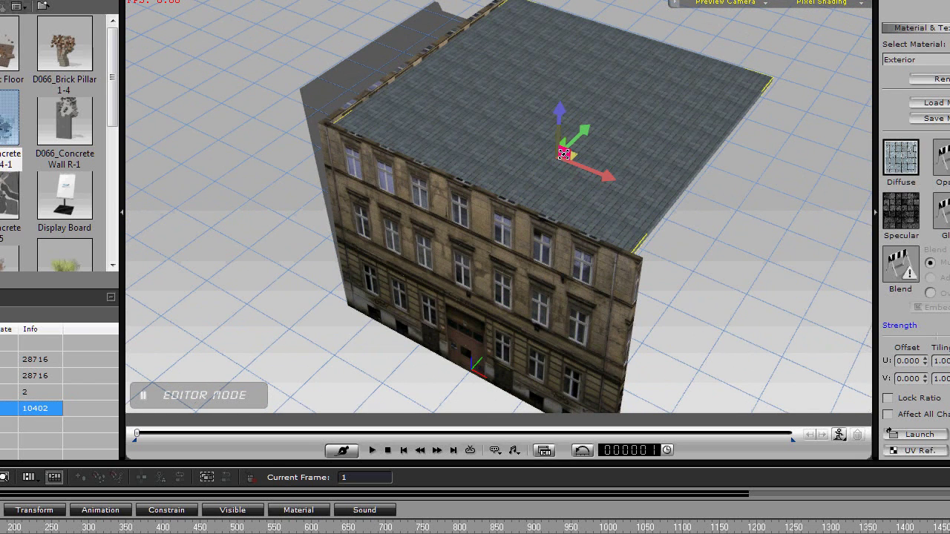
{"action": "right_click", "coordinate": [564, 154]}
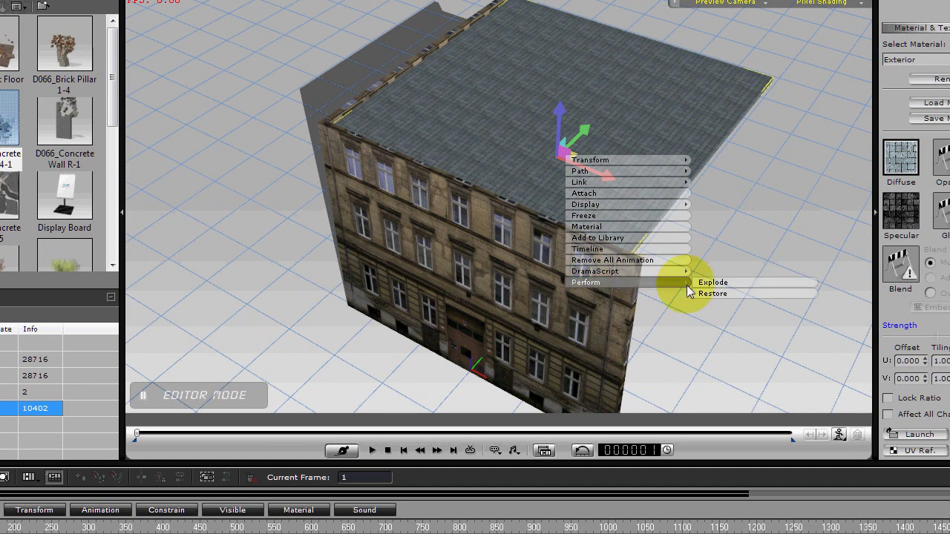
{"action": "left_click", "coordinate": [711, 283]}
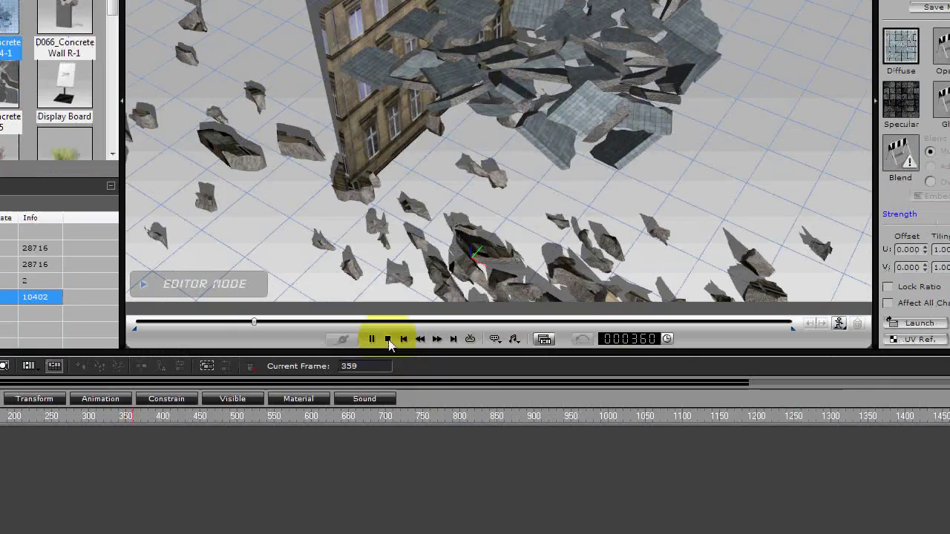
{"action": "left_click", "coordinate": [388, 394]}
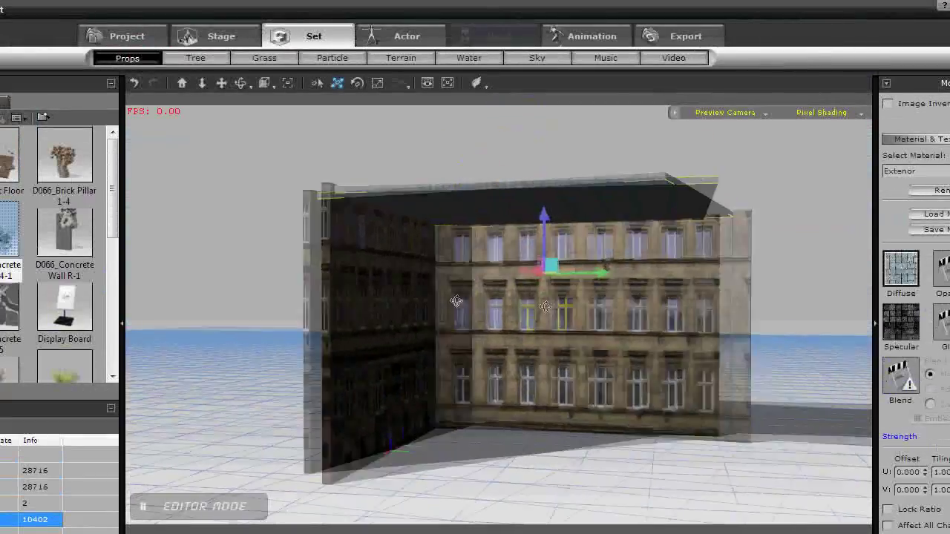
Trigger the Explode performance on the rotated facade wall, and stop playback to restore the building
{"action": "left_click", "coordinate": [638, 349]}
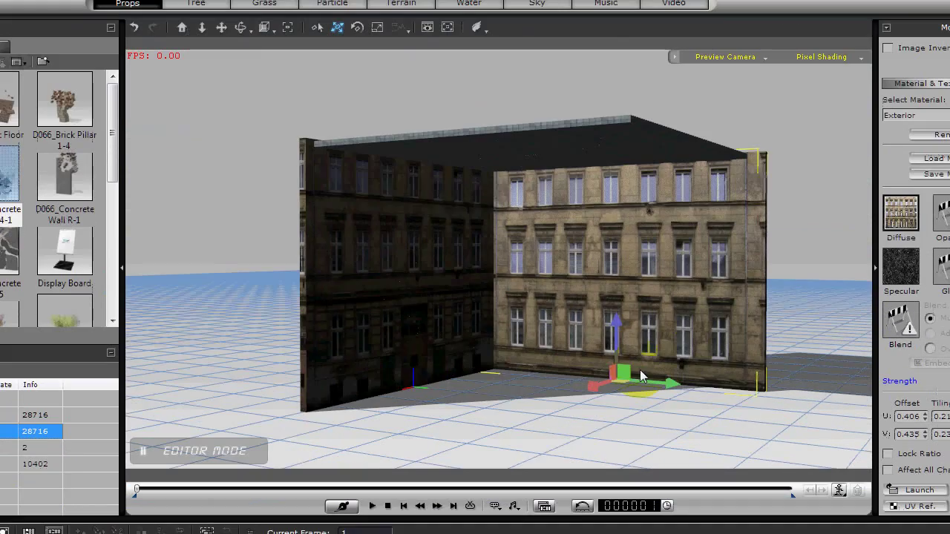
{"action": "right_click", "coordinate": [625, 373]}
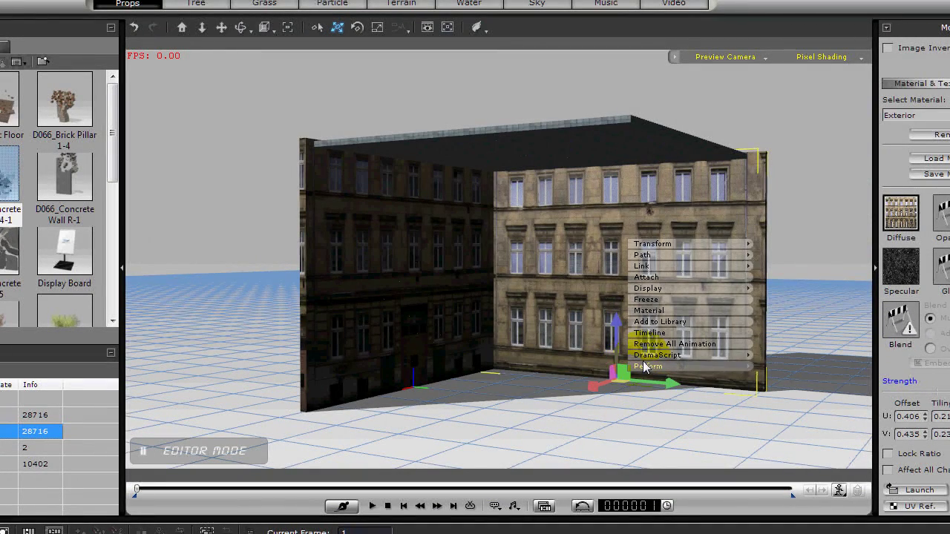
{"action": "mouse_move", "coordinate": [645, 366]}
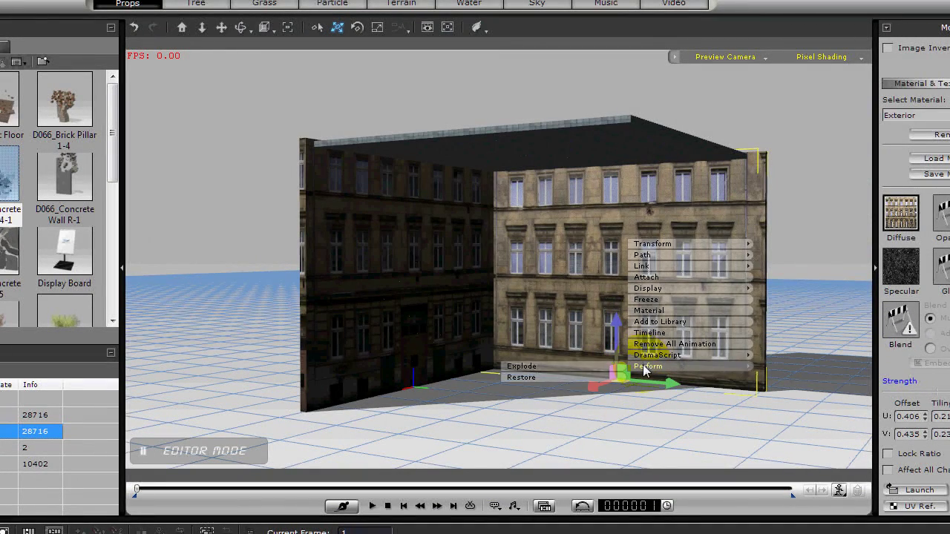
{"action": "left_click", "coordinate": [539, 369]}
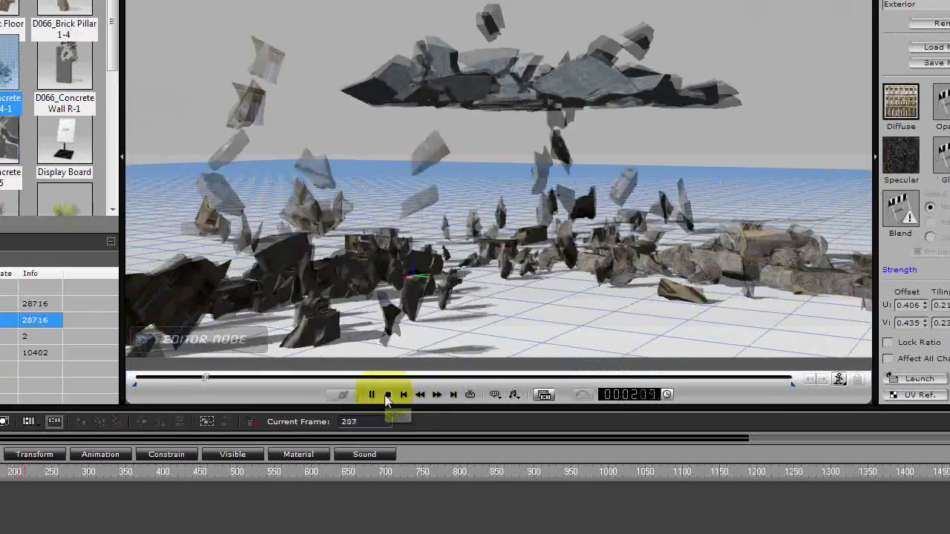
{"action": "left_click", "coordinate": [386, 396]}
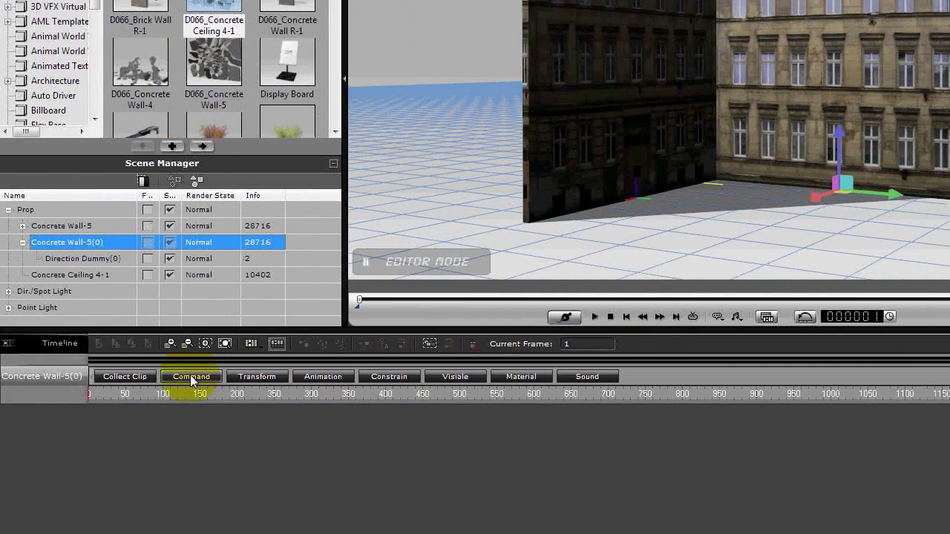
Delay the rotated wall's Explode - Linear clip by a few frames on its Perform track, and play the collapse from the start
{"action": "left_click", "coordinate": [192, 377]}
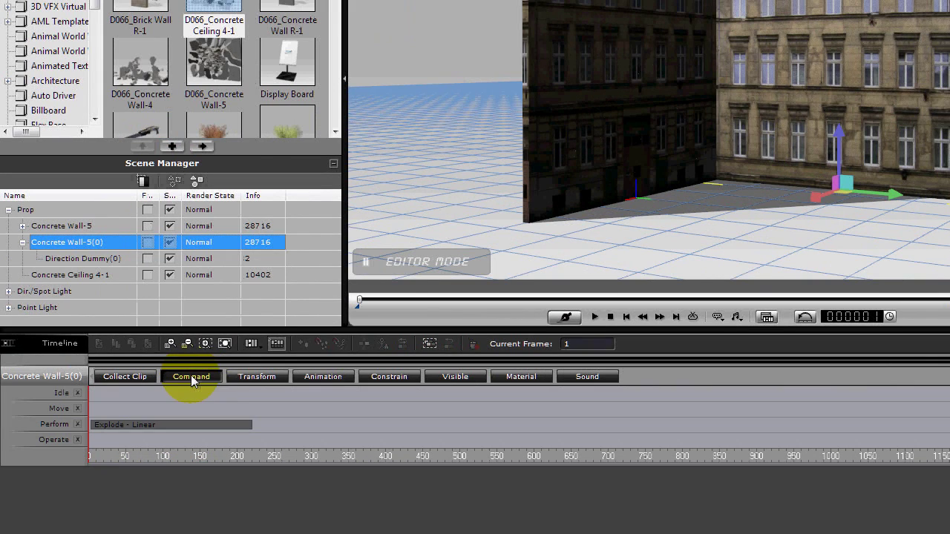
{"action": "left_click", "coordinate": [83, 226]}
{"action": "left_click", "coordinate": [74, 242]}
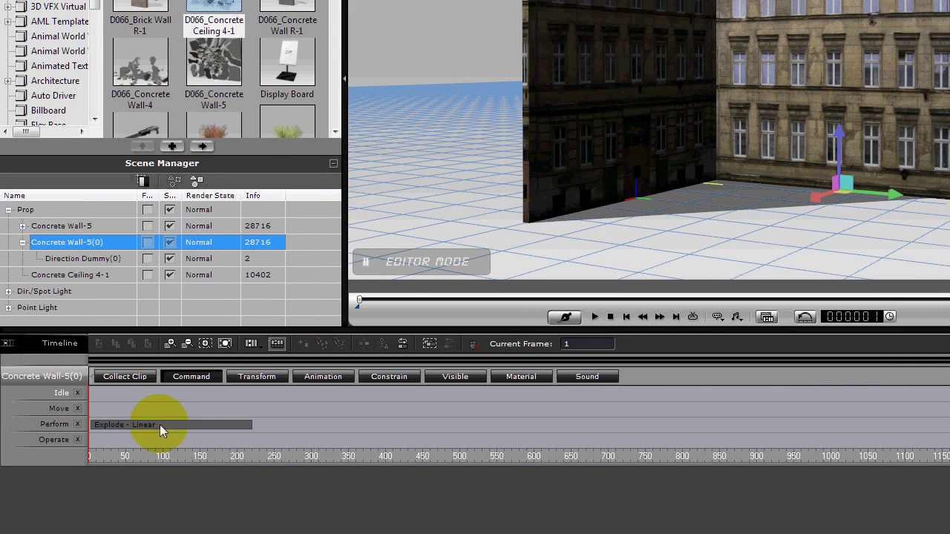
{"action": "left_click_drag", "start_coordinate": [152, 427], "coordinate": [156, 423]}
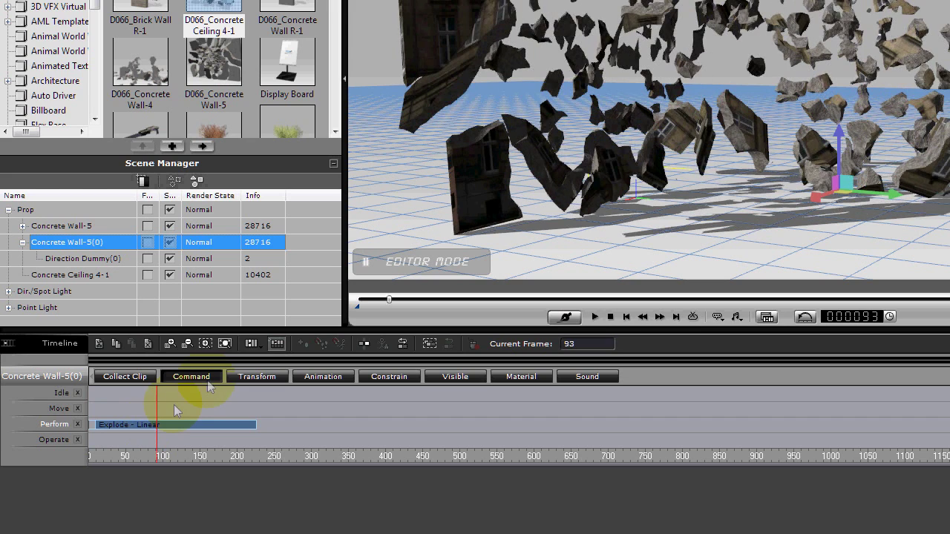
{"action": "left_click", "coordinate": [611, 318]}
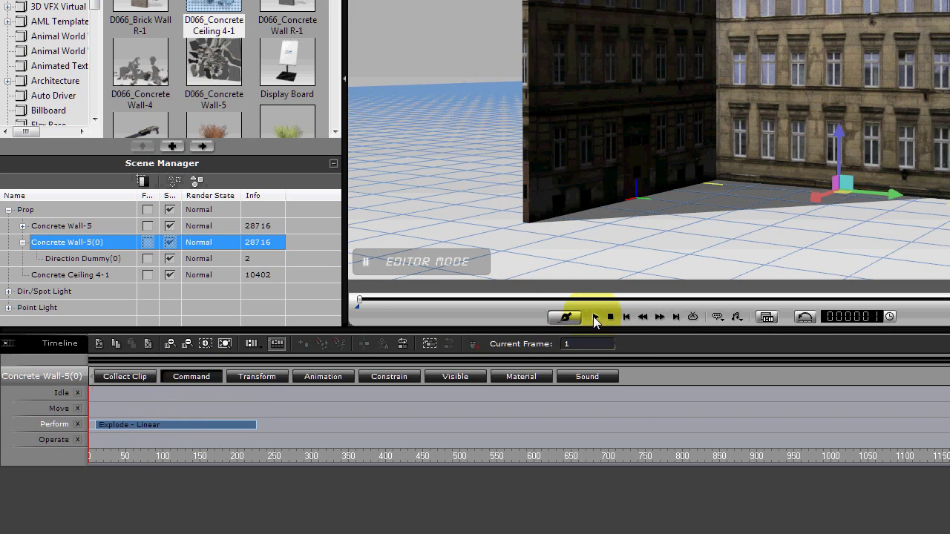
{"action": "left_click", "coordinate": [594, 317]}
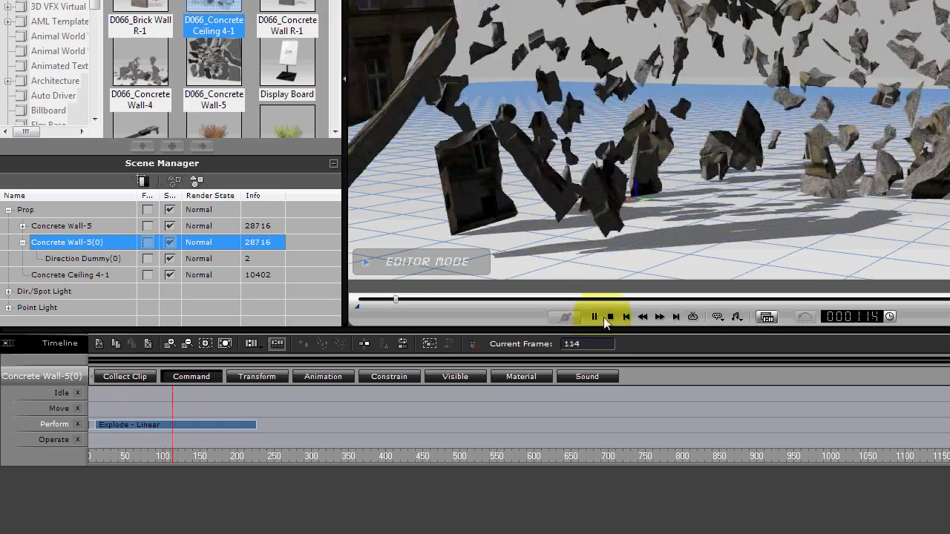
Restart the collapse from the first frame, and pause it once both walls have shattered
{"action": "left_click", "coordinate": [610, 316]}
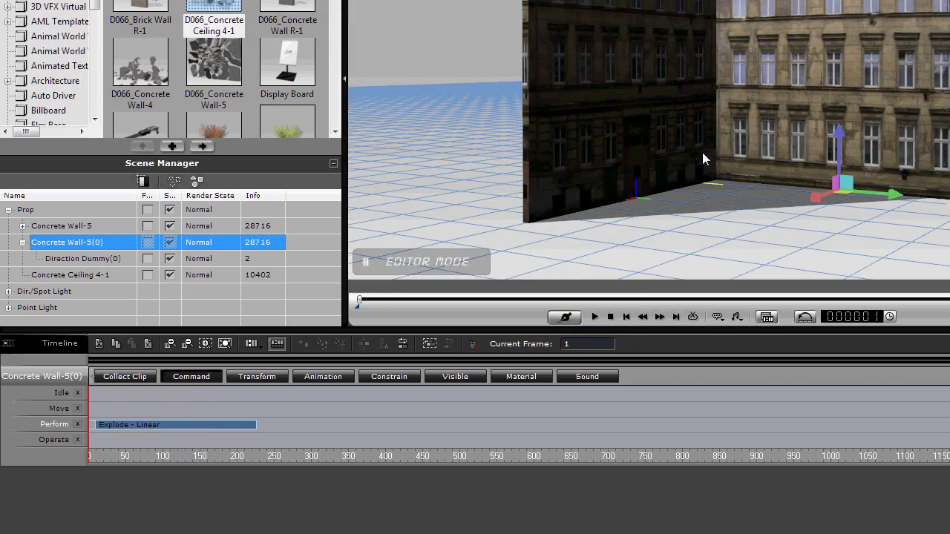
{"action": "middle_click_drag", "start_coordinate": [703, 153], "coordinate": [728, 142]}
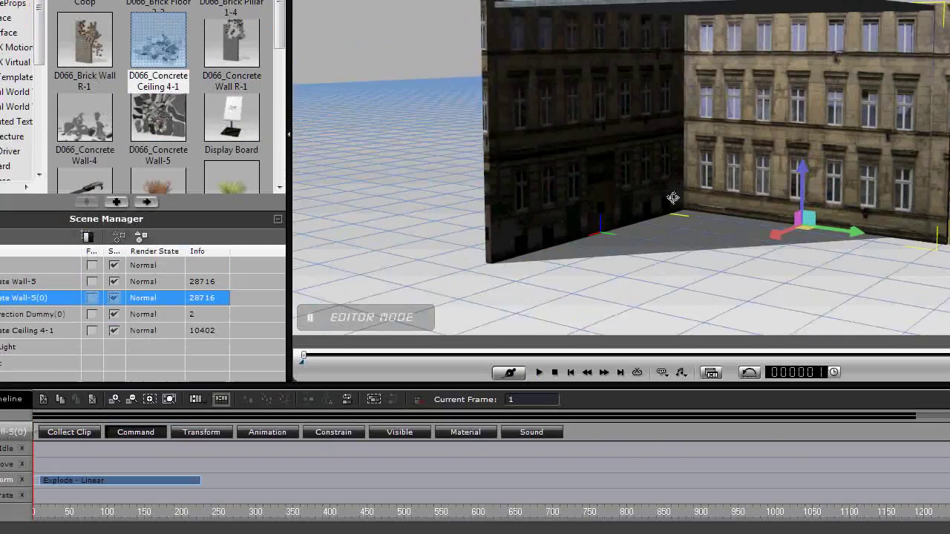
{"action": "middle_click_drag", "start_coordinate": [673, 198], "coordinate": [680, 168]}
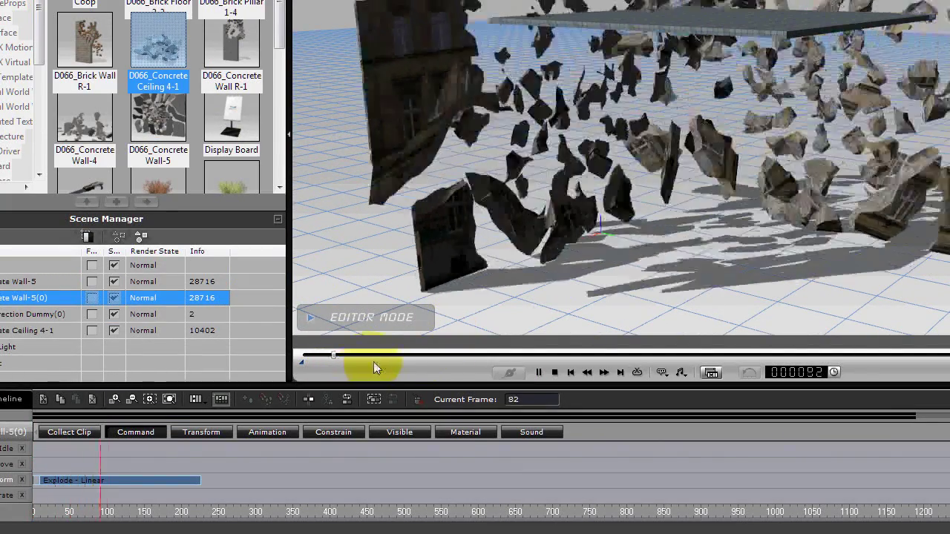
{"action": "key", "text": "space"}
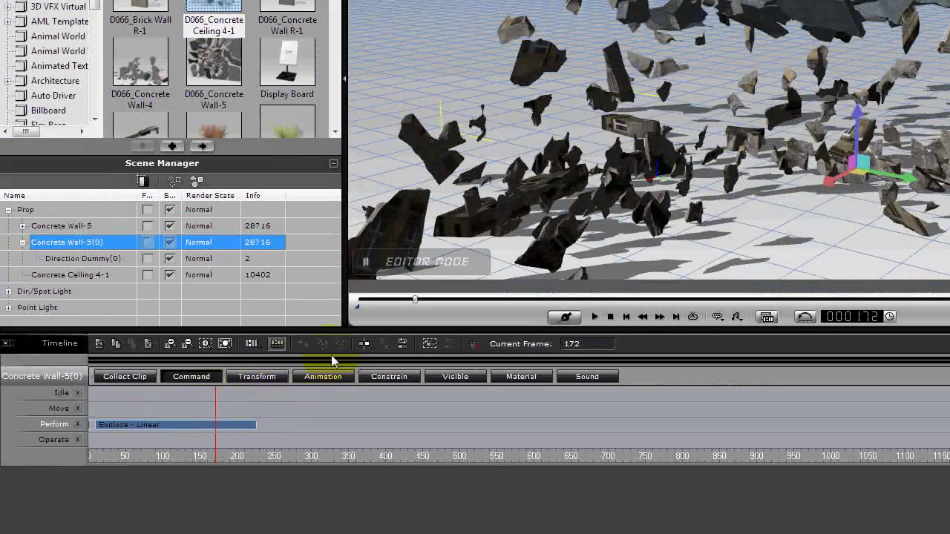
Delay the Concrete Wall-5(0) Explode - Linear clip to start at about frame 65, and preview the collapse
{"action": "left_click_drag", "start_coordinate": [155, 425], "coordinate": [196, 425]}
{"action": "left_click", "coordinate": [121, 413]}
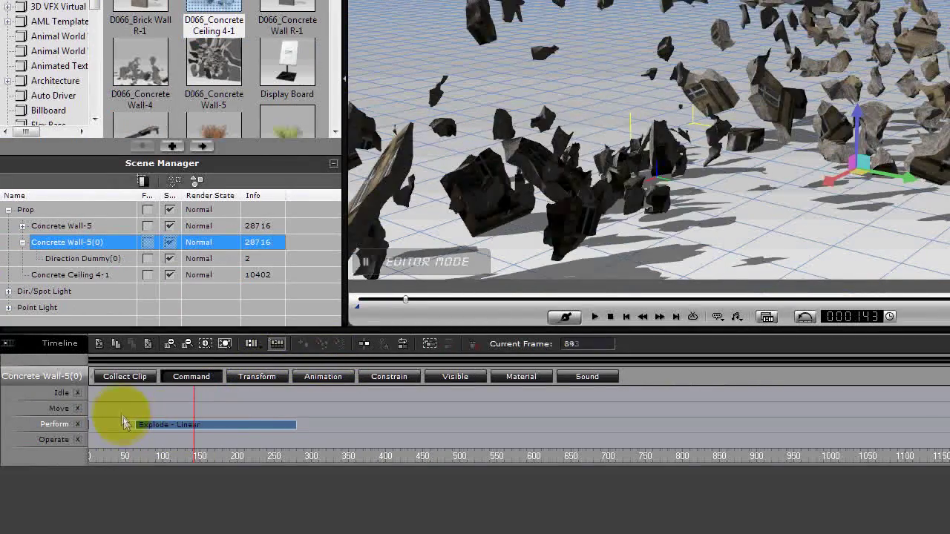
{"action": "key", "text": "space"}
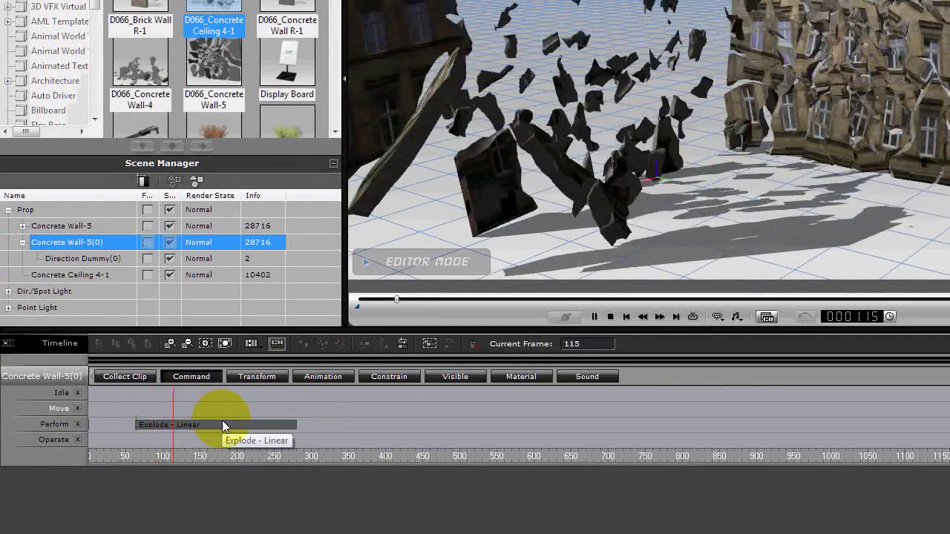
{"action": "key", "text": "space"}
Delay the Explode - Linear clip on Concrete Wall-5's Perform track to start at about frame 70, and preview the collapse
{"action": "left_click", "coordinate": [130, 405]}
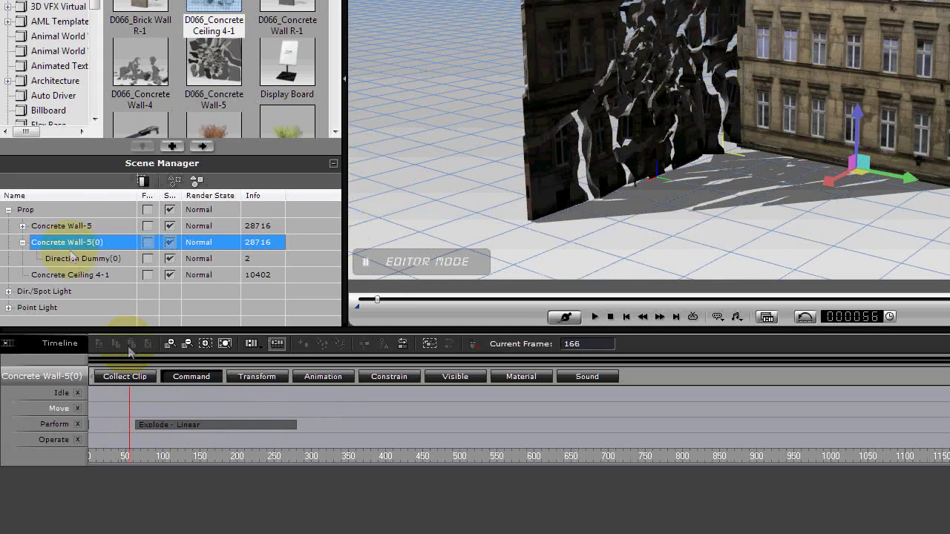
{"action": "left_click", "coordinate": [77, 225]}
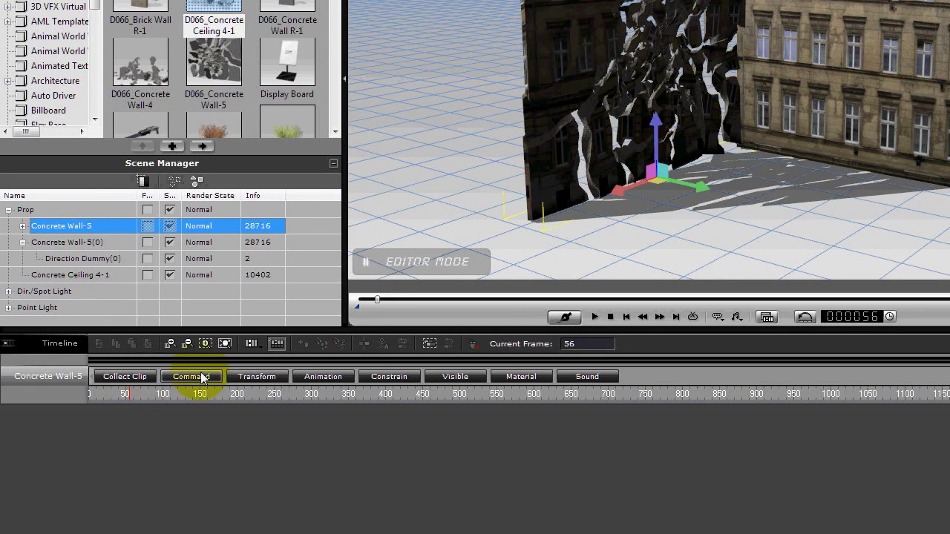
{"action": "left_click_drag", "start_coordinate": [141, 425], "coordinate": [192, 424]}
{"action": "key", "text": "space"}
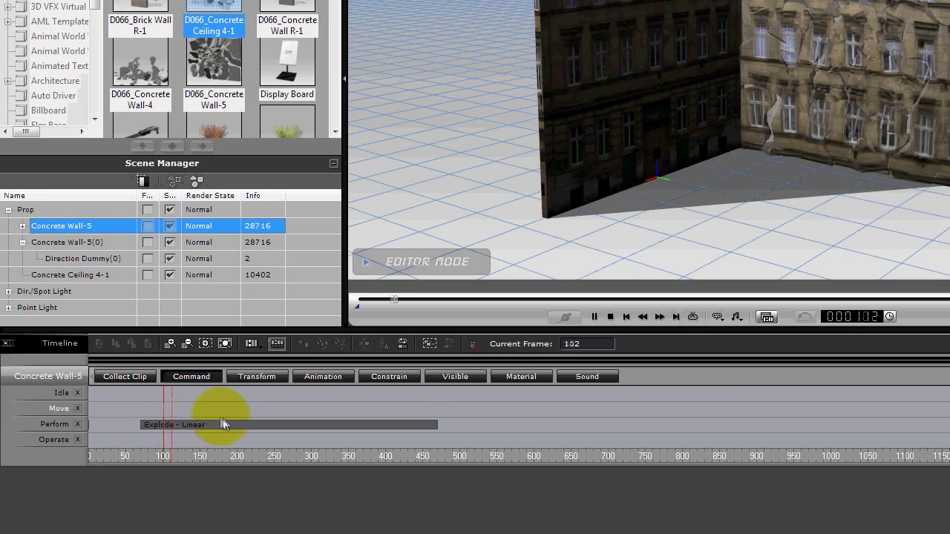
{"action": "key", "text": "space"}
{"action": "key", "text": "space"}
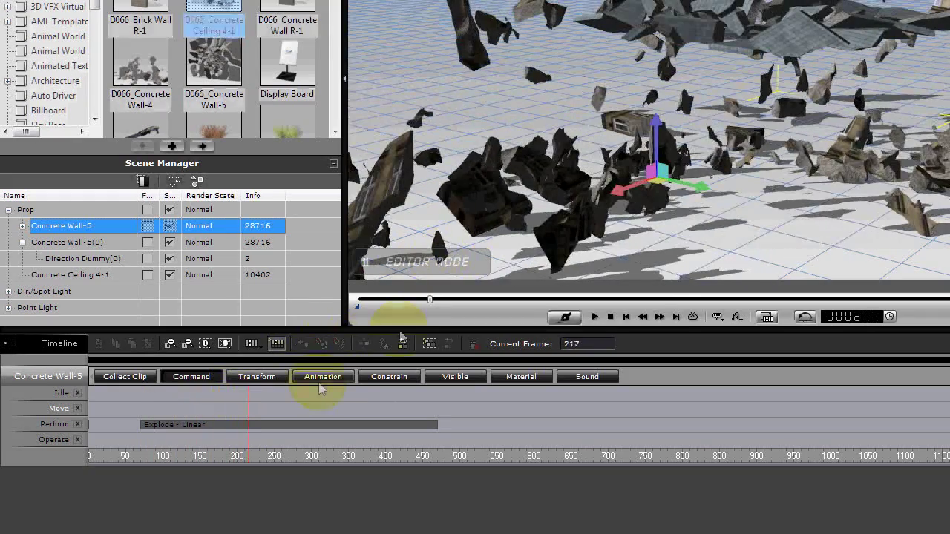
{"action": "left_click", "coordinate": [610, 318]}
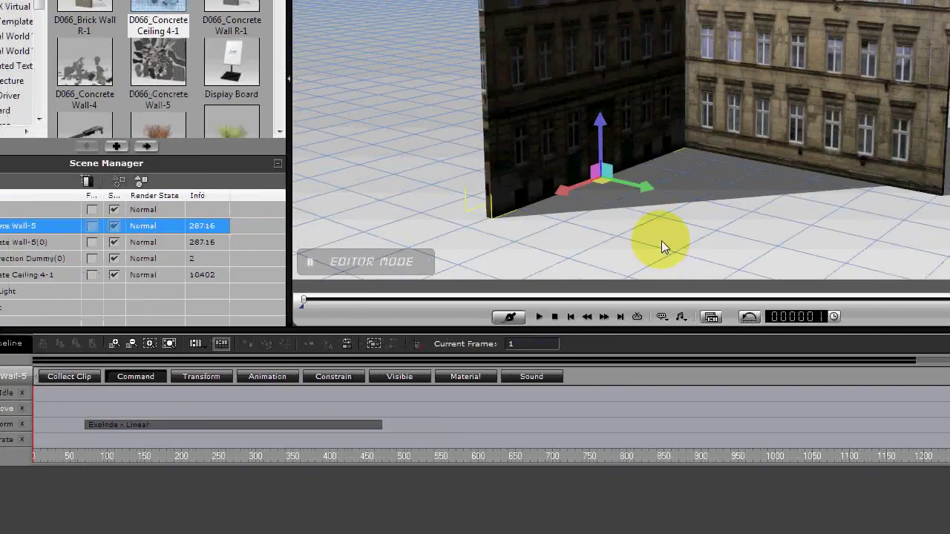
Display the Command and Transform tracks of Concrete Ceiling 4-1, and play the collapse to compare the ceiling's timing with the walls
{"action": "key", "text": "c"}
{"action": "left_click_drag", "start_coordinate": [669, 201], "coordinate": [661, 172]}
{"action": "scroll", "coordinate": [662, 171], "scroll_direction": "up", "scroll_amount": 3}
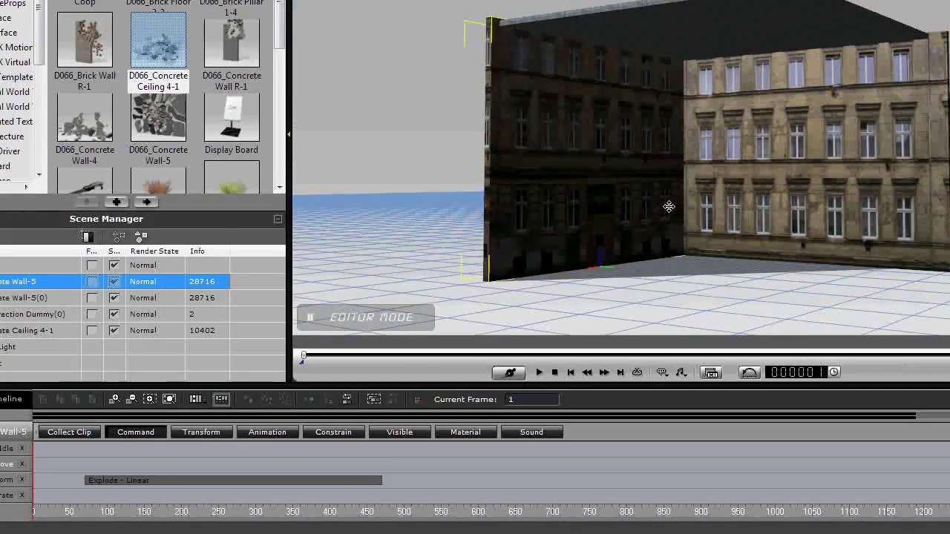
{"action": "scroll", "coordinate": [663, 225], "scroll_direction": "up", "scroll_amount": 2}
{"action": "scroll", "coordinate": [663, 225], "scroll_direction": "down", "scroll_amount": 2}
{"action": "left_click_drag", "start_coordinate": [676, 225], "coordinate": [563, 201]}
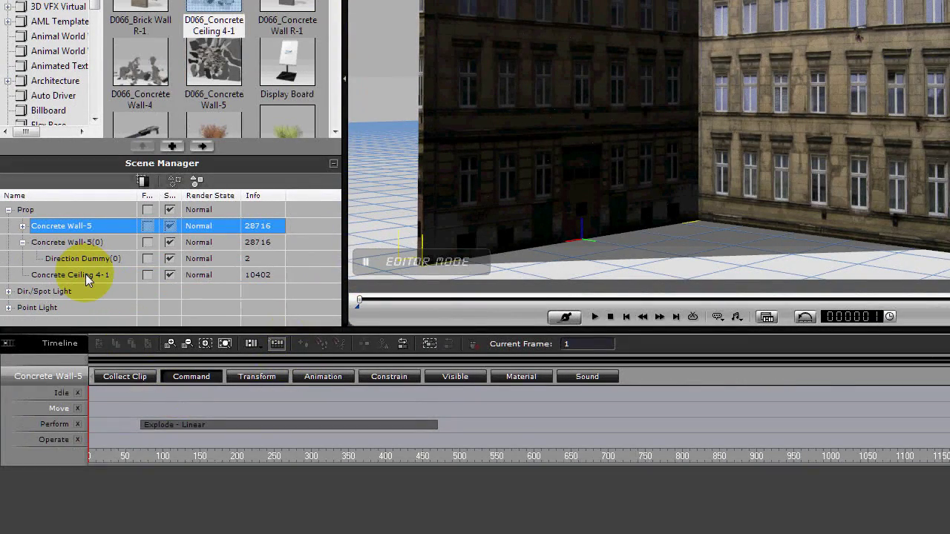
{"action": "left_click", "coordinate": [88, 278]}
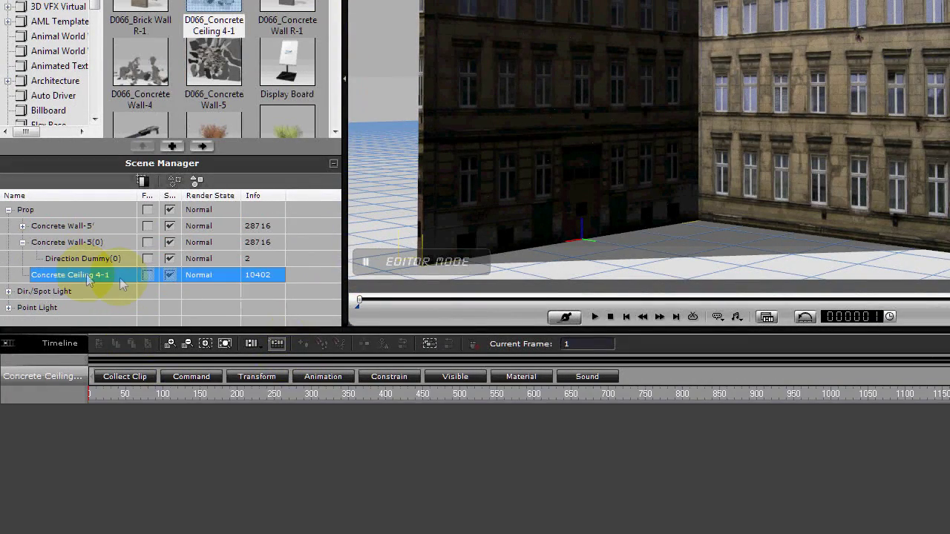
{"action": "left_click", "coordinate": [192, 377]}
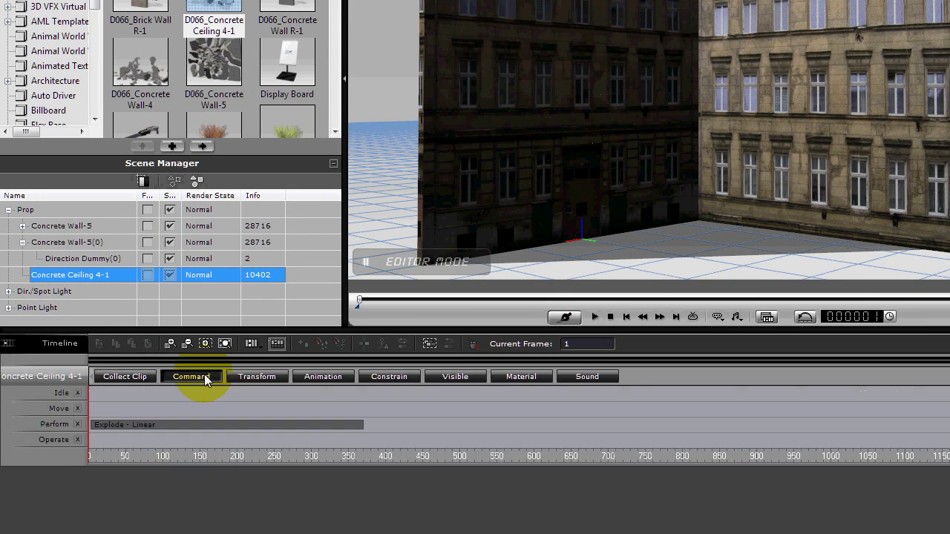
{"action": "left_click", "coordinate": [243, 376]}
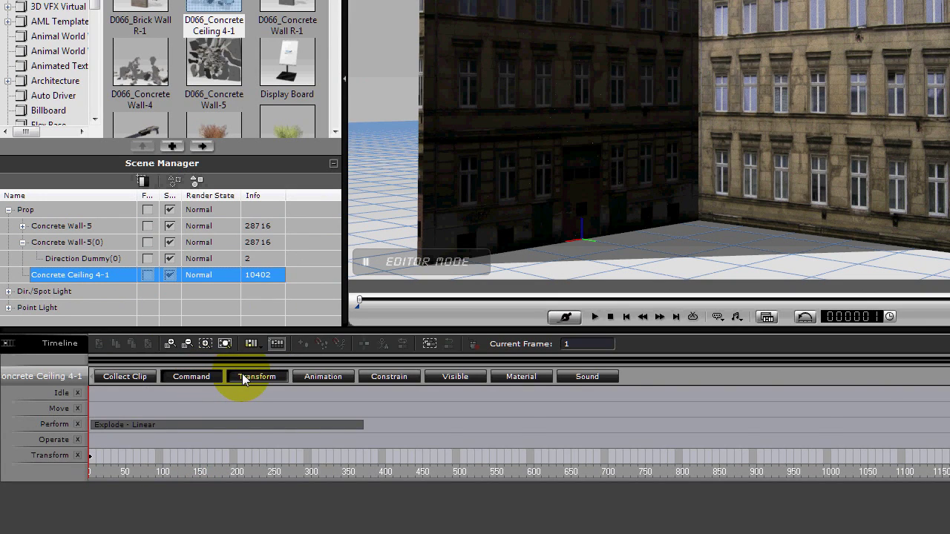
{"action": "left_click", "coordinate": [595, 317]}
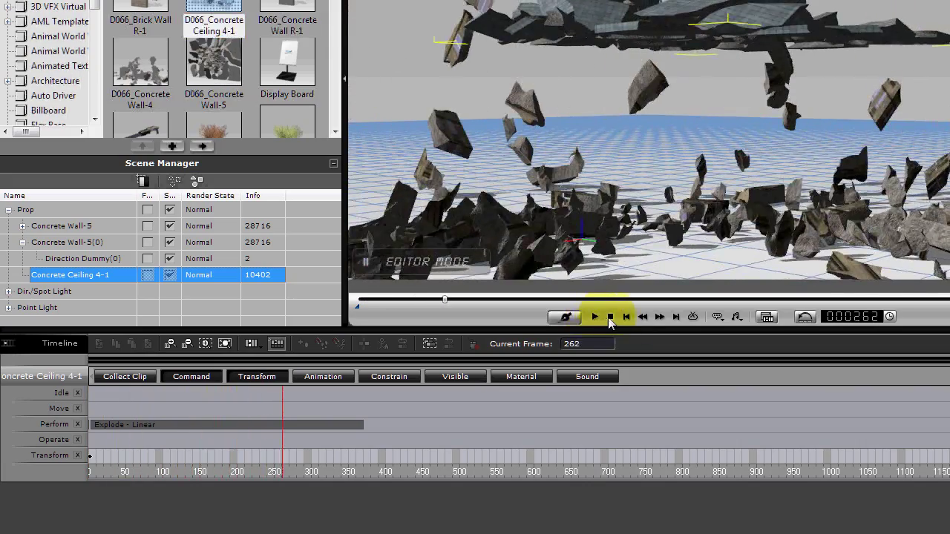
{"action": "left_click", "coordinate": [609, 317]}
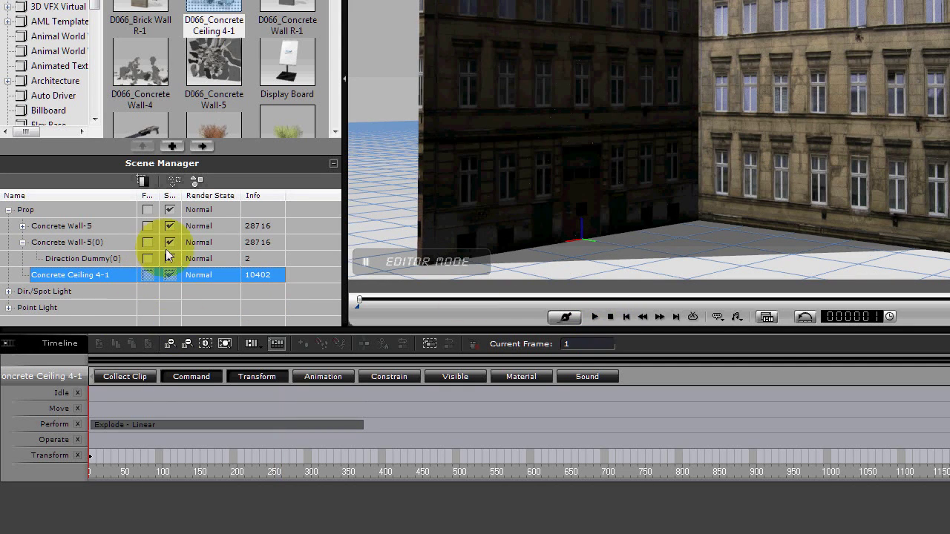
Delay the Explode - Linear clips of Concrete Wall-5(0) to about frame 185 and Concrete Wall-5 to about frame 270, and preview the collapse
{"action": "left_click", "coordinate": [115, 245]}
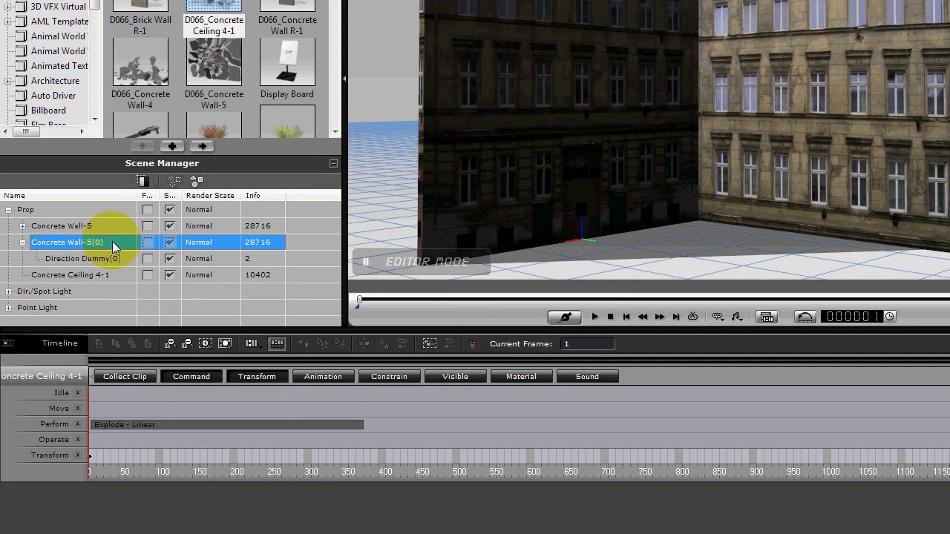
{"action": "left_click_drag", "start_coordinate": [195, 424], "coordinate": [232, 425]}
{"action": "left_click", "coordinate": [97, 226]}
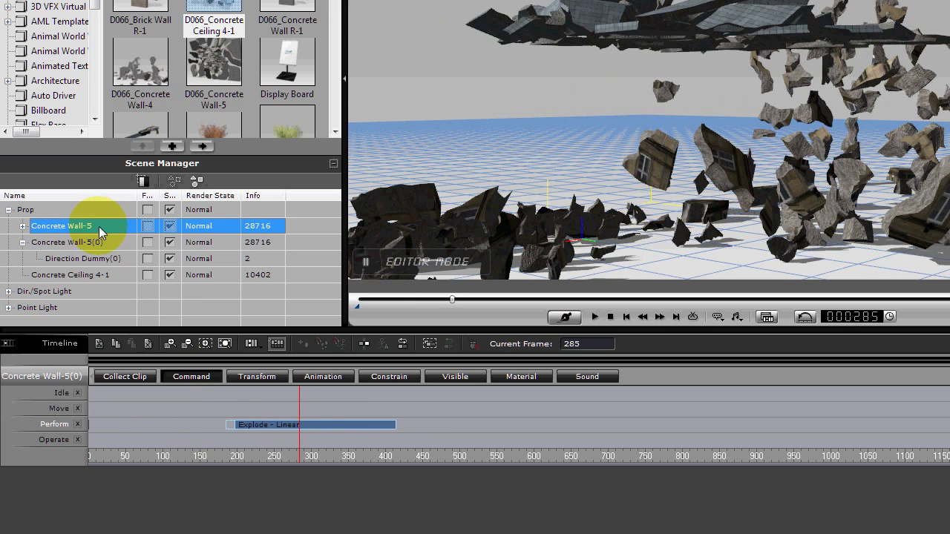
{"action": "left_click_drag", "start_coordinate": [201, 423], "coordinate": [362, 426]}
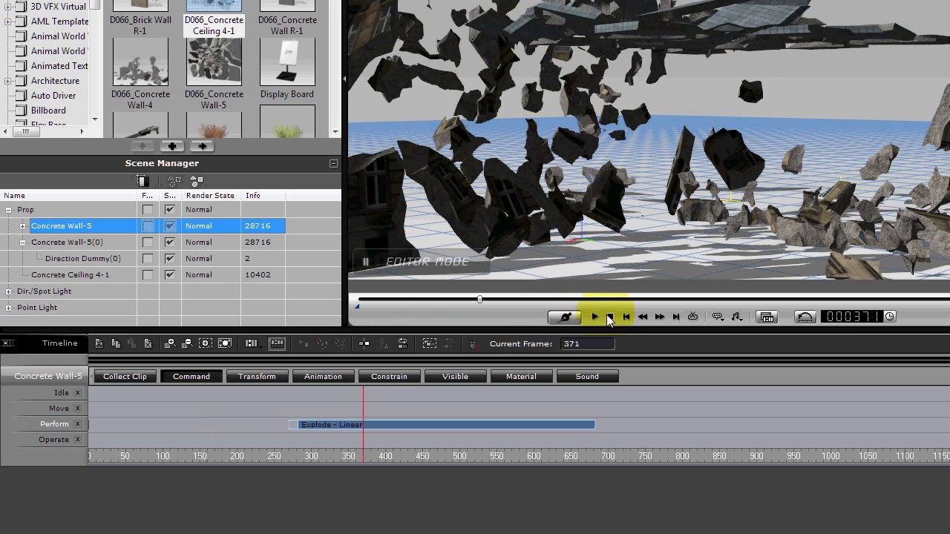
{"action": "left_click", "coordinate": [608, 317]}
{"action": "left_click", "coordinate": [596, 315]}
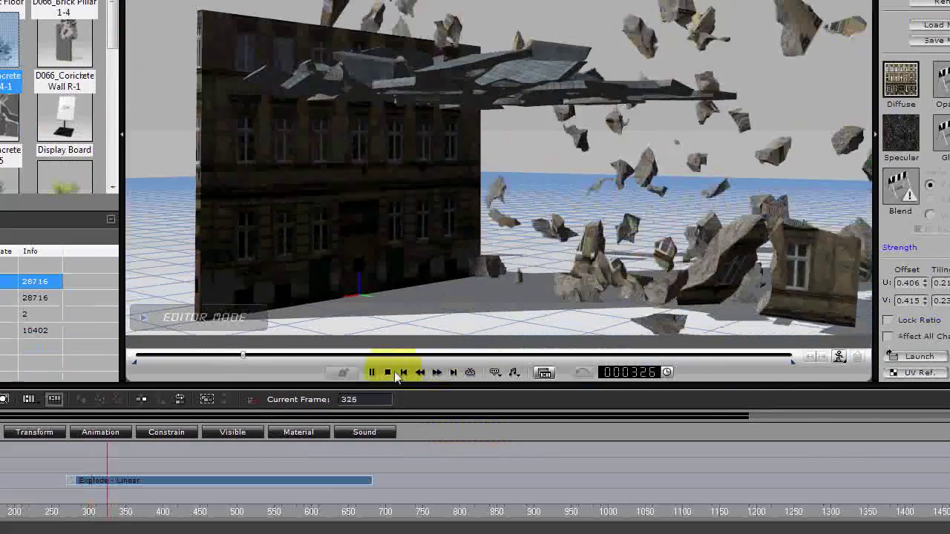
{"action": "left_click", "coordinate": [391, 373]}
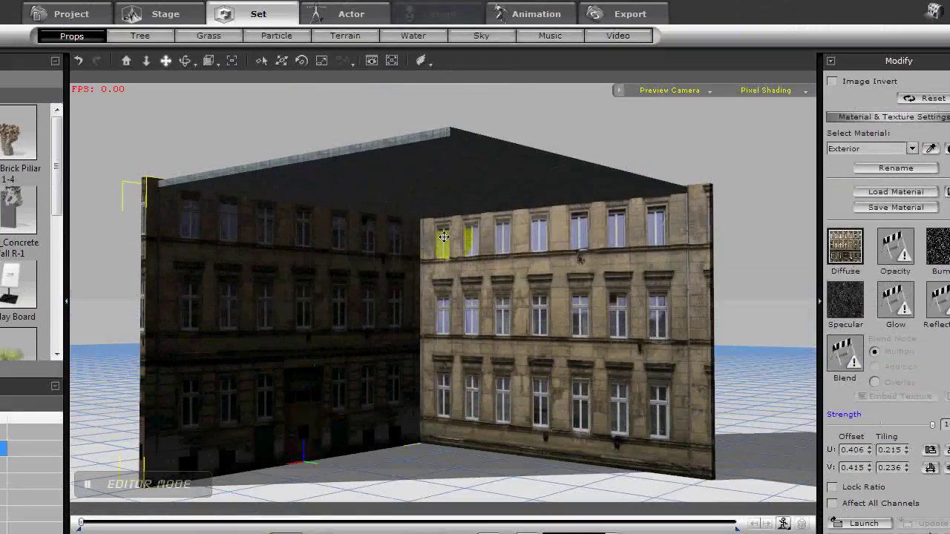
Duplicate the concrete ceiling straight down to just above the middle window row as an inner floor, and preview the collapse
{"action": "right_click_drag", "start_coordinate": [443, 236], "coordinate": [407, 187]}
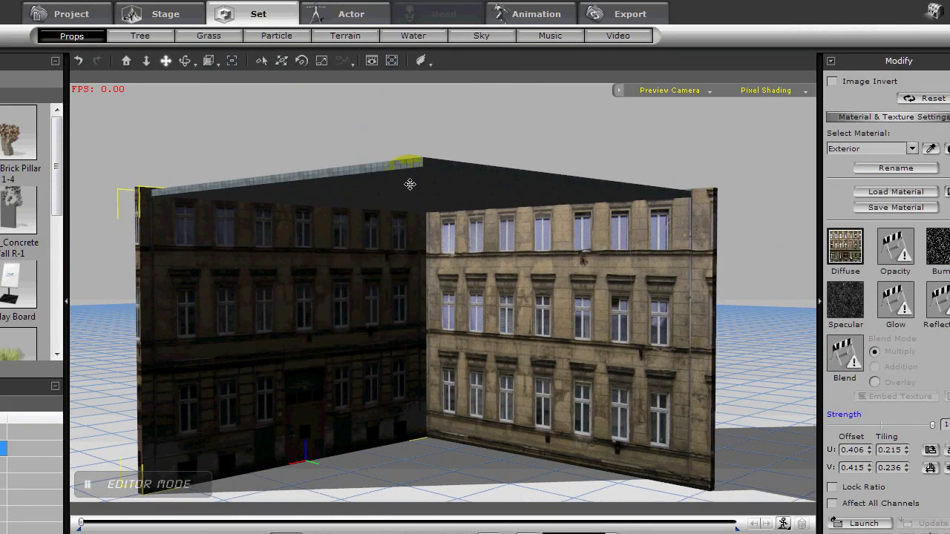
{"action": "left_click", "coordinate": [409, 184]}
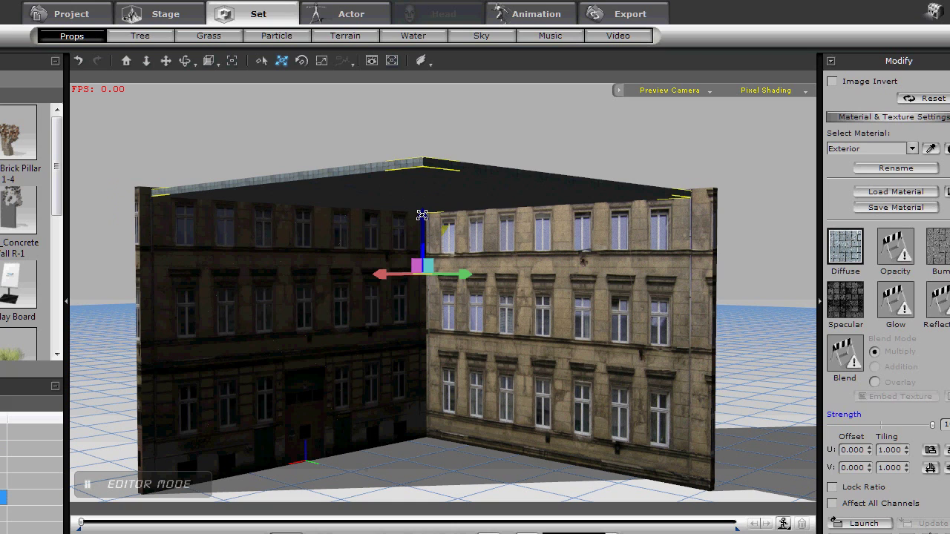
{"action": "left_click_drag", "start_coordinate": [422, 216], "coordinate": [420, 286]}
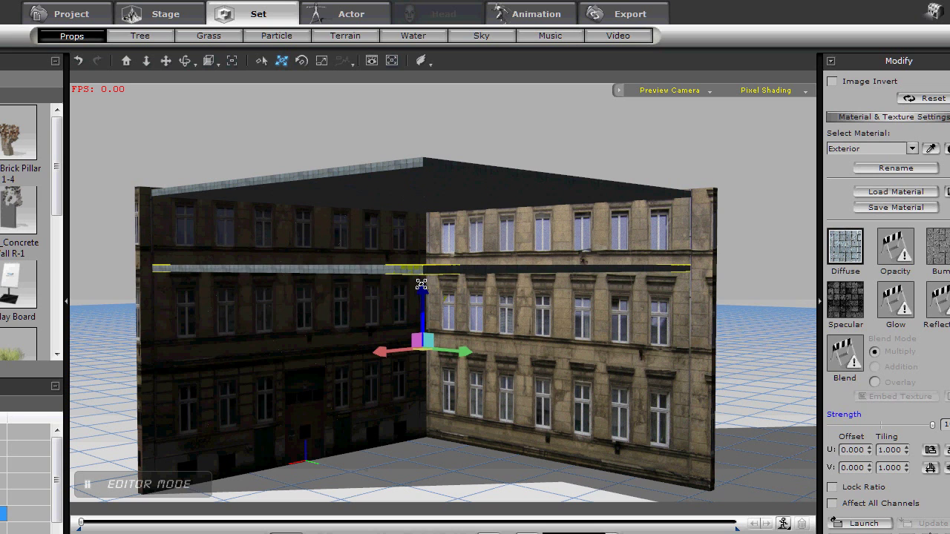
{"action": "left_click_drag", "start_coordinate": [421, 286], "coordinate": [421, 287]}
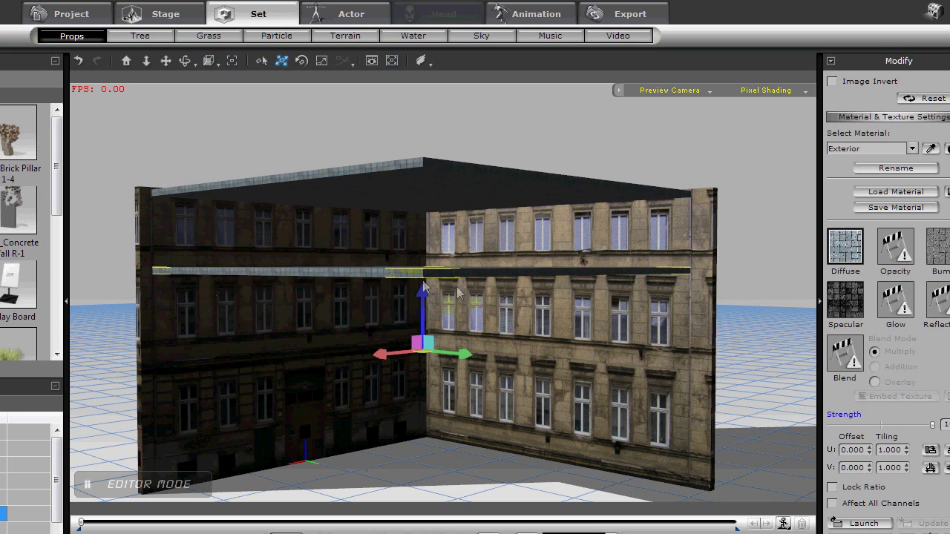
{"action": "middle_click_drag", "start_coordinate": [561, 304], "coordinate": [645, 310]}
{"action": "middle_click_drag", "start_coordinate": [481, 323], "coordinate": [436, 323]}
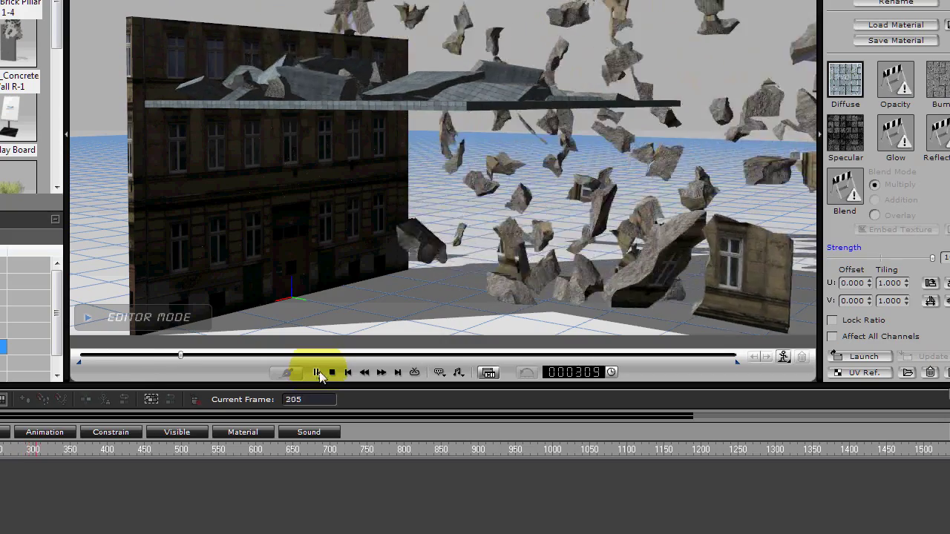
{"action": "left_click", "coordinate": [331, 372]}
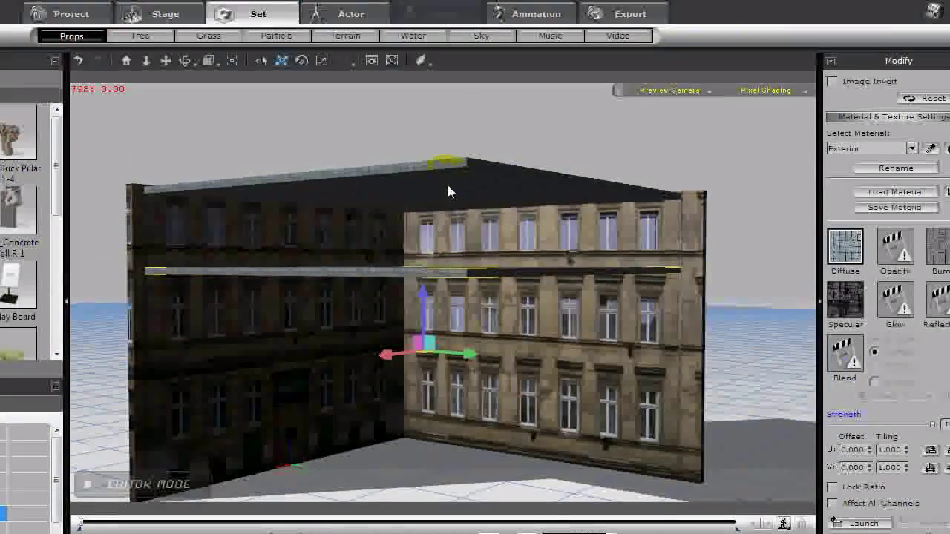
Select the original upper ceiling to show its Explode clip, and play the collapse against the duplicated floor below
{"action": "left_click", "coordinate": [448, 18]}
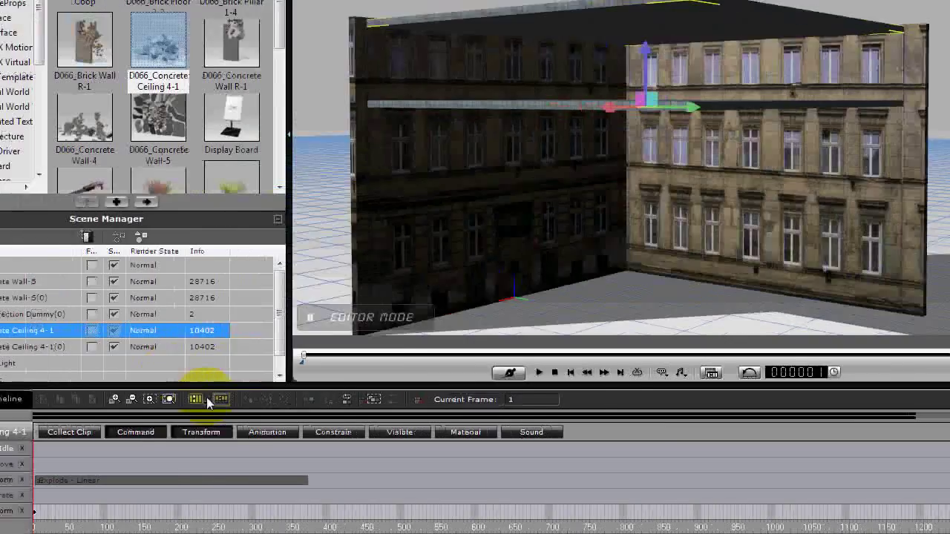
{"action": "left_click", "coordinate": [256, 379]}
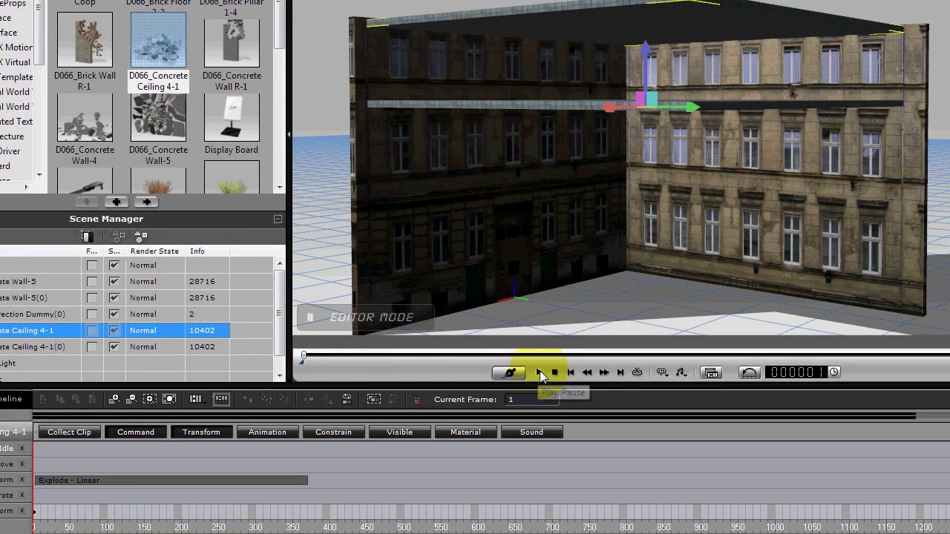
{"action": "left_click", "coordinate": [539, 373]}
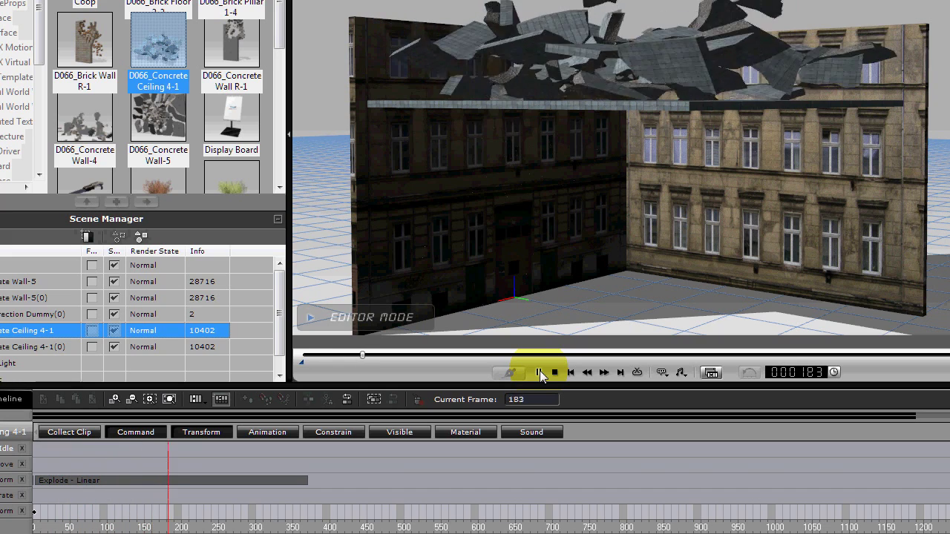
{"action": "left_click", "coordinate": [539, 371]}
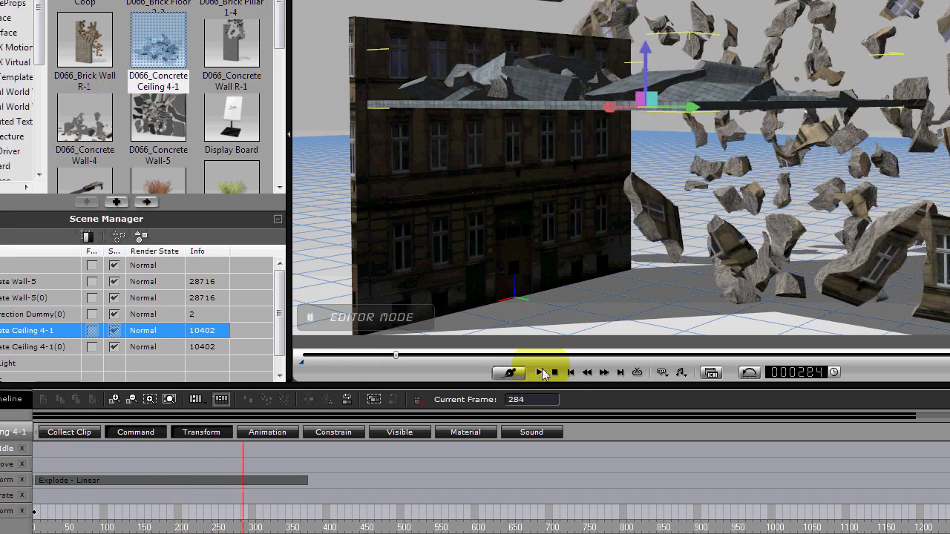
{"action": "left_click", "coordinate": [555, 373]}
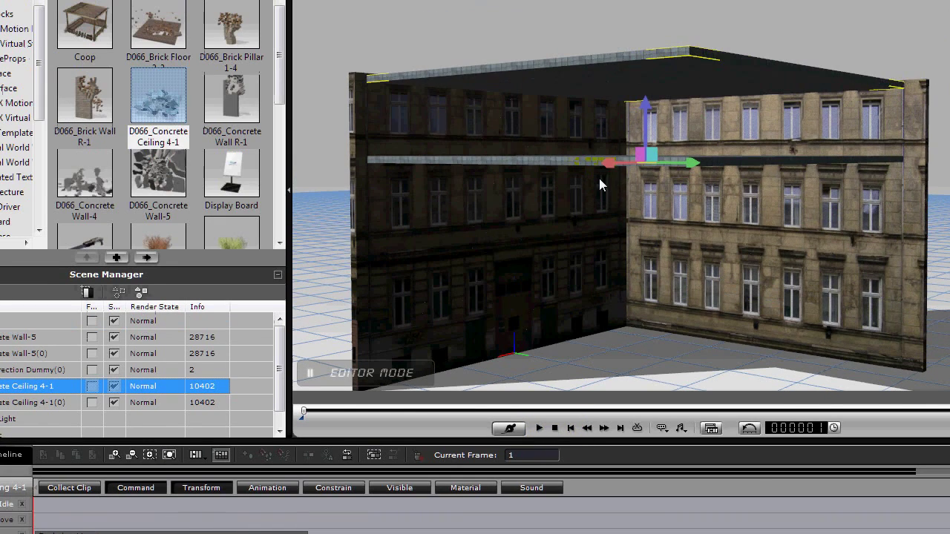
Apply the Explode perform command to the duplicated inner floor and preview the collapse
{"action": "middle_click_drag", "start_coordinate": [652, 160], "coordinate": [668, 187]}
{"action": "left_click", "coordinate": [667, 188]}
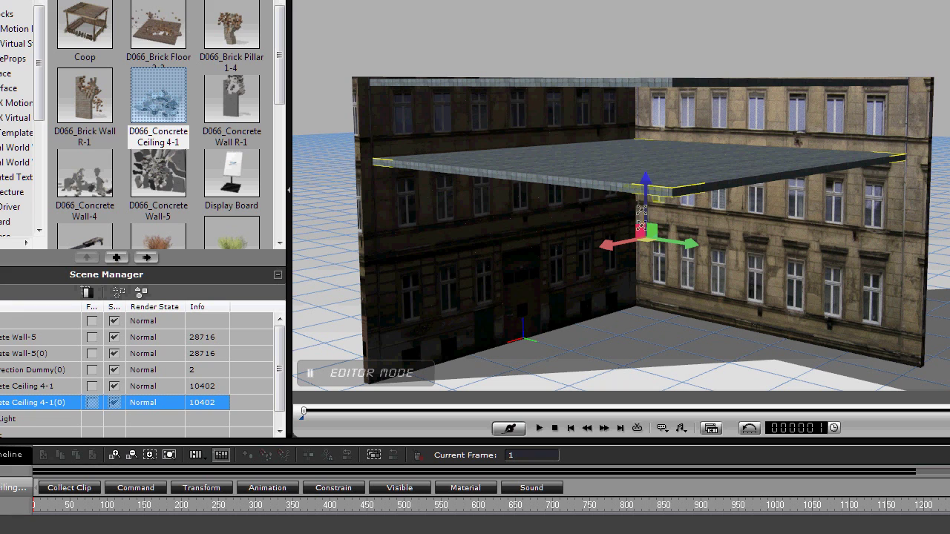
{"action": "right_click", "coordinate": [643, 231]}
{"action": "mouse_move", "coordinate": [674, 361]}
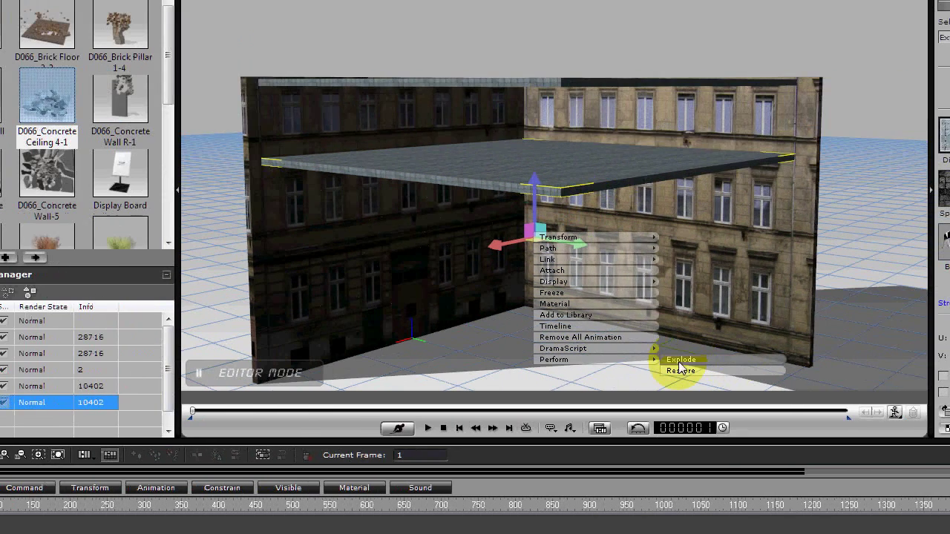
{"action": "left_click", "coordinate": [734, 360]}
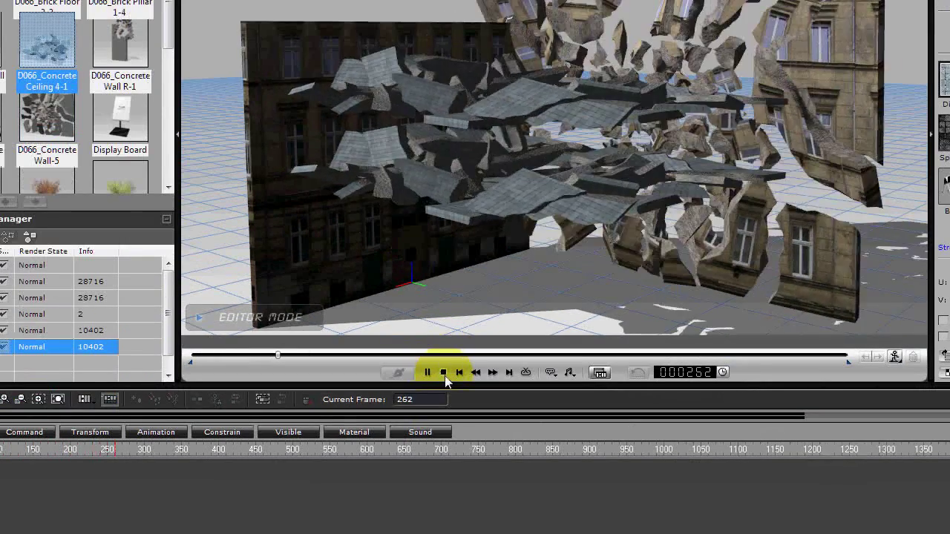
{"action": "left_click", "coordinate": [443, 428]}
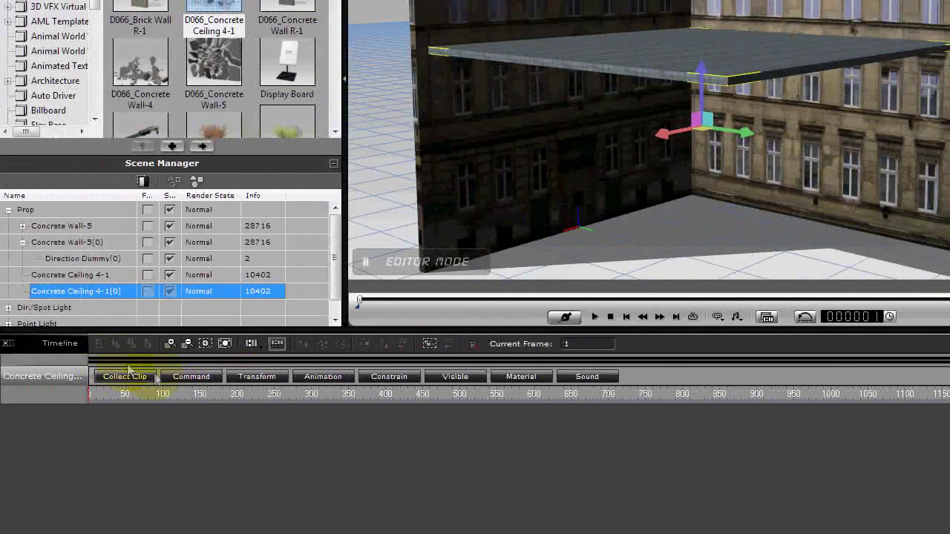
Display the Command track of Concrete Ceiling 4-1(0), delay its Explode - Linear clip to about frame 90, and preview the collapse
{"action": "left_click", "coordinate": [205, 378]}
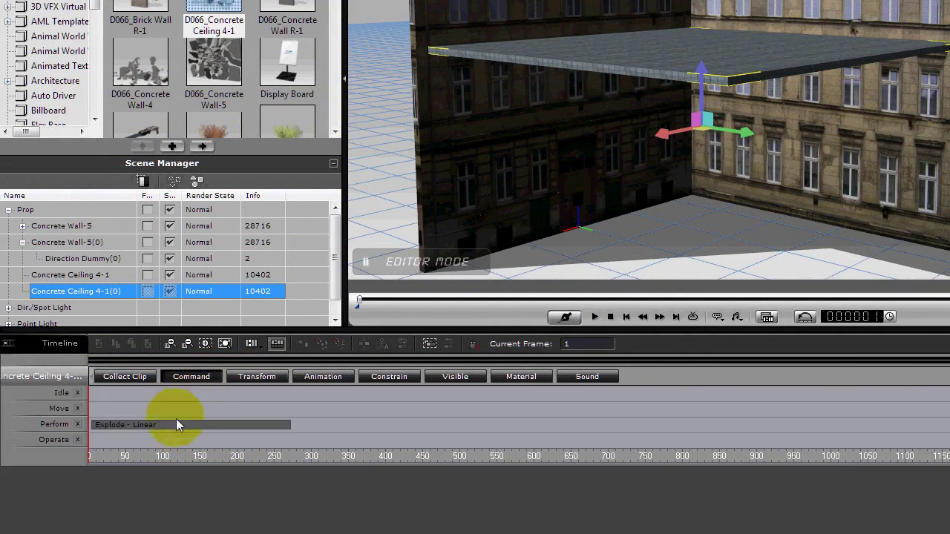
{"action": "left_click_drag", "start_coordinate": [172, 429], "coordinate": [237, 425]}
{"action": "left_click", "coordinate": [138, 426]}
{"action": "key", "text": "space"}
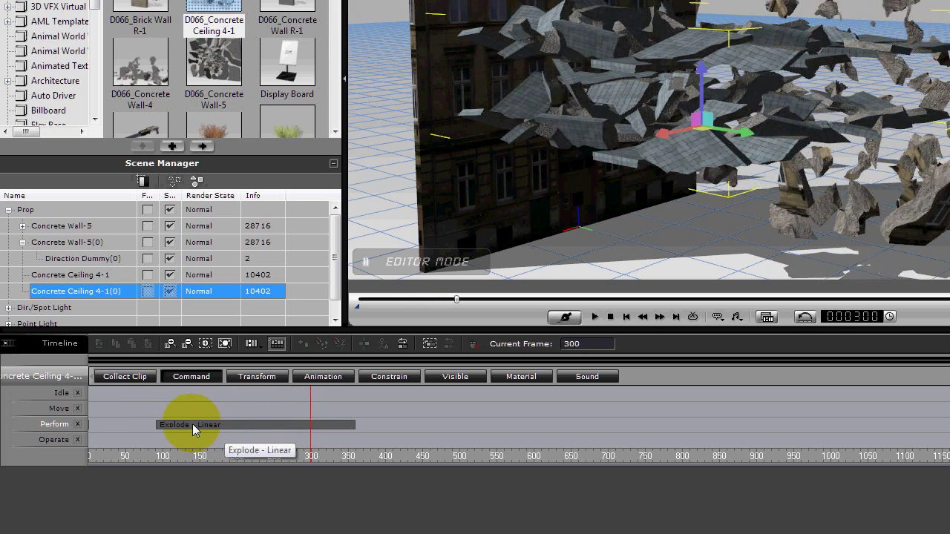
{"action": "left_click", "coordinate": [193, 429]}
{"action": "left_click", "coordinate": [144, 412]}
{"action": "key", "text": "space"}
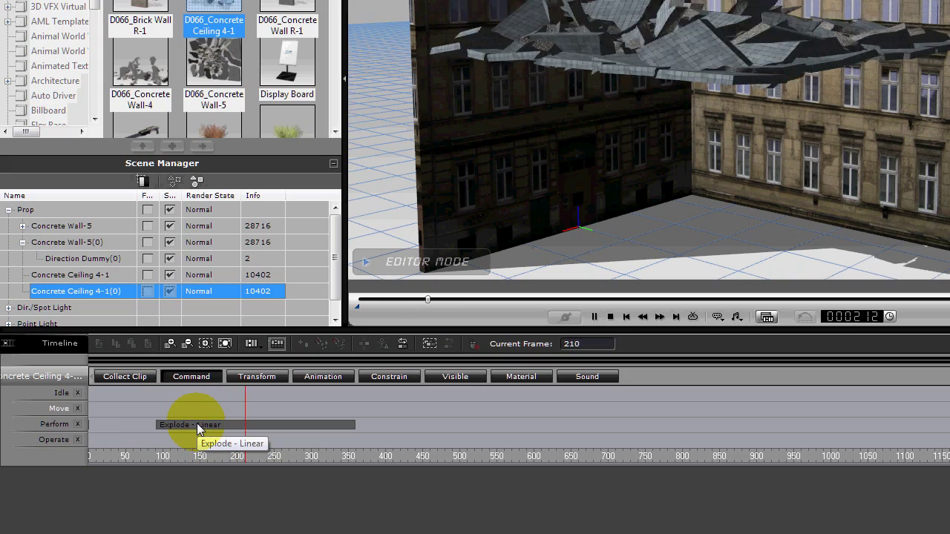
{"action": "key", "text": "space"}
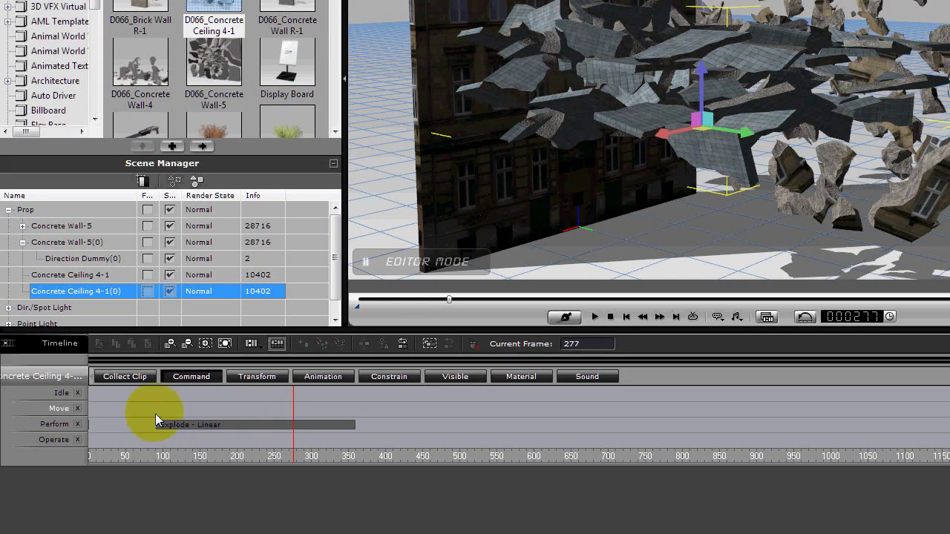
{"action": "key", "text": "space"}
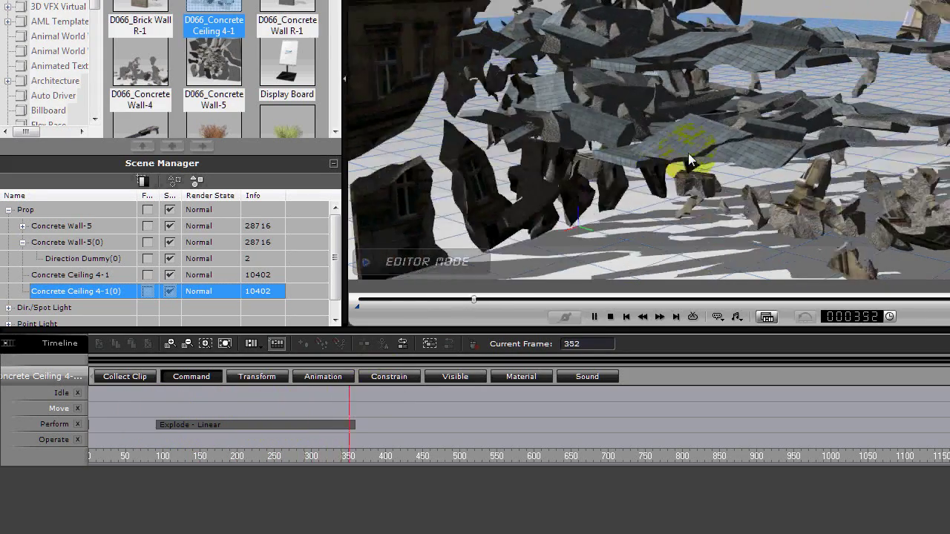
{"action": "key", "text": "space"}
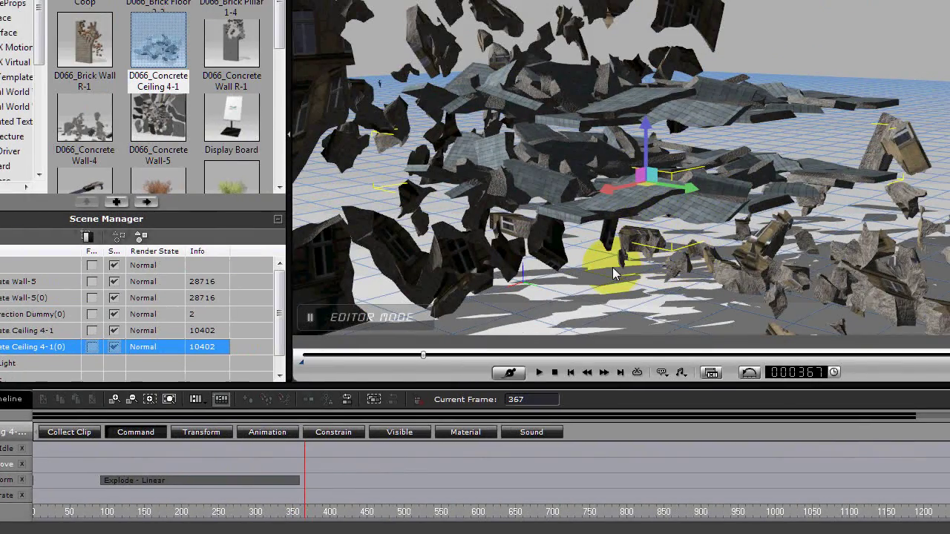
Delay the Explode - Linear clips of Concrete Wall-5 to about frame 530 and Concrete Wall-5(0) to about frame 690, and preview the collapse
{"action": "right_click_drag", "start_coordinate": [612, 267], "coordinate": [633, 104]}
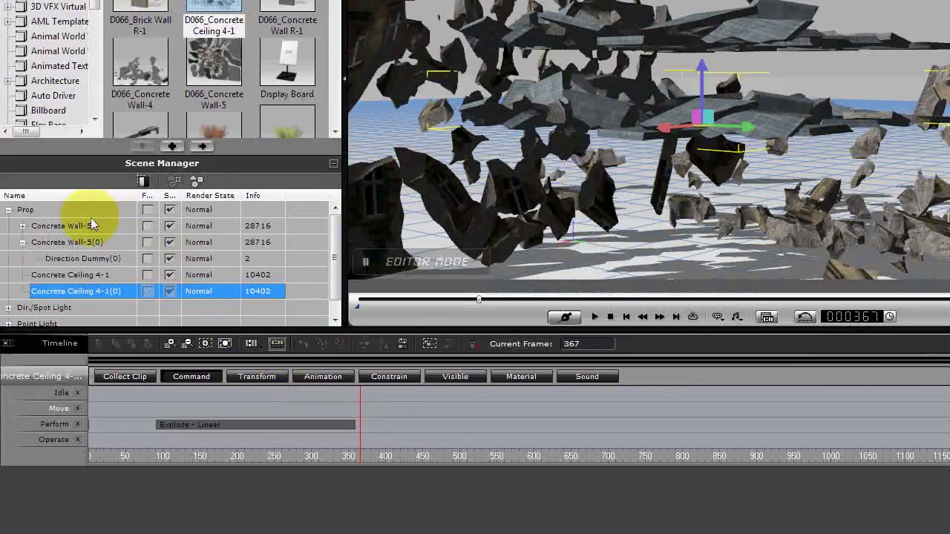
{"action": "left_click", "coordinate": [11, 336]}
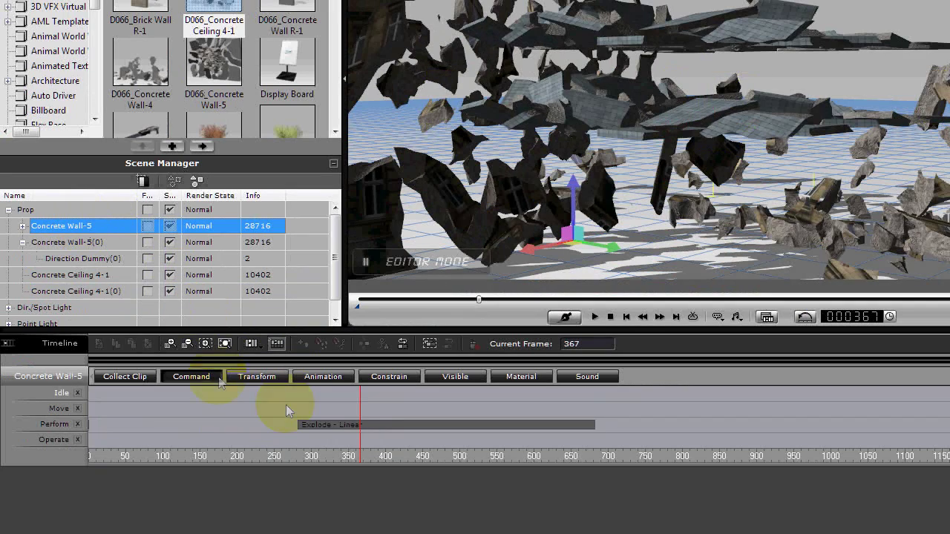
{"action": "left_click_drag", "start_coordinate": [336, 428], "coordinate": [521, 422]}
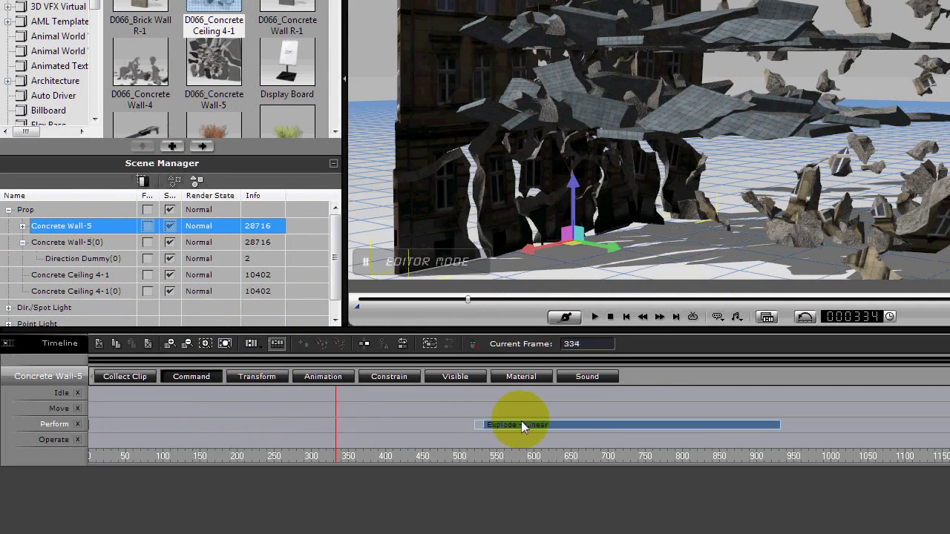
{"action": "left_click", "coordinate": [79, 243]}
{"action": "left_click", "coordinate": [339, 423]}
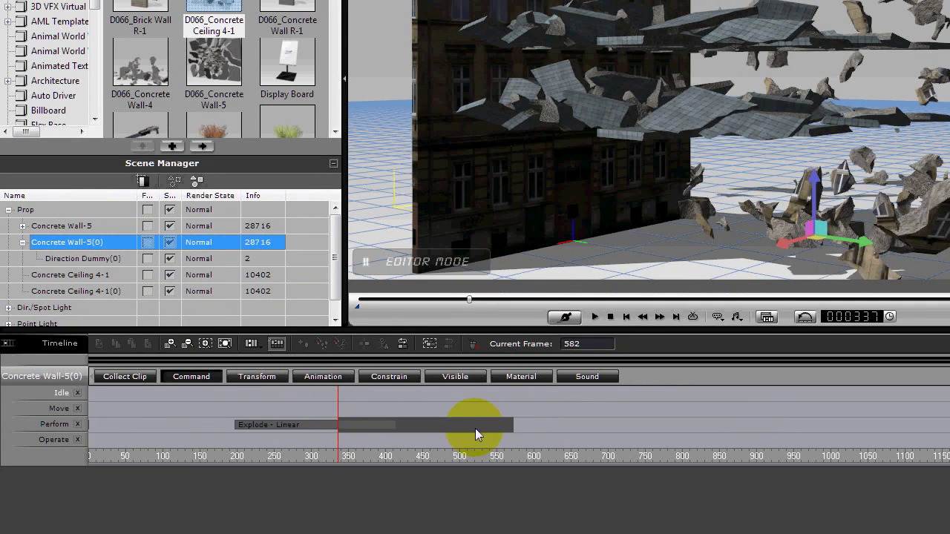
{"action": "left_click_drag", "start_coordinate": [305, 425], "coordinate": [673, 429]}
{"action": "left_click", "coordinate": [294, 425]}
{"action": "key", "text": "space"}
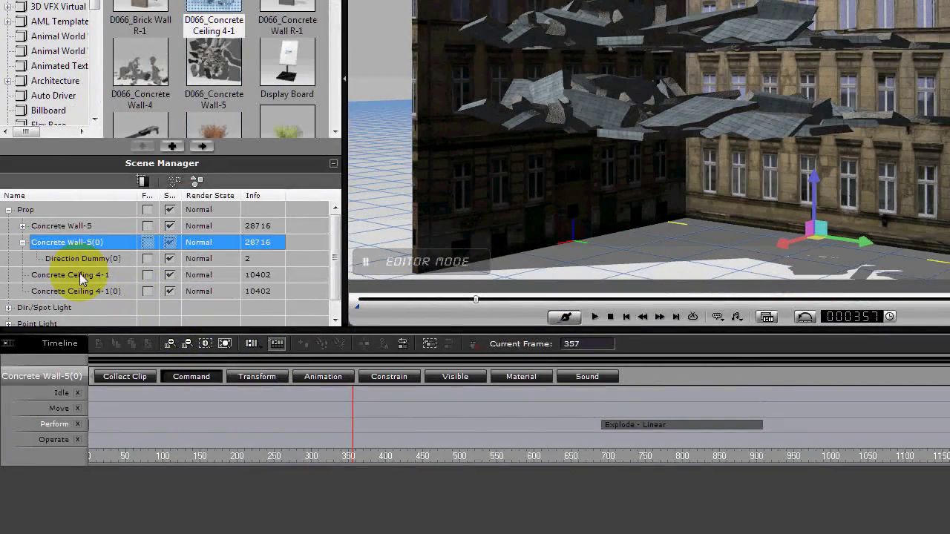
Add a Transform key to Concrete Ceiling 4-1 at frame 223
{"action": "left_click", "coordinate": [79, 275]}
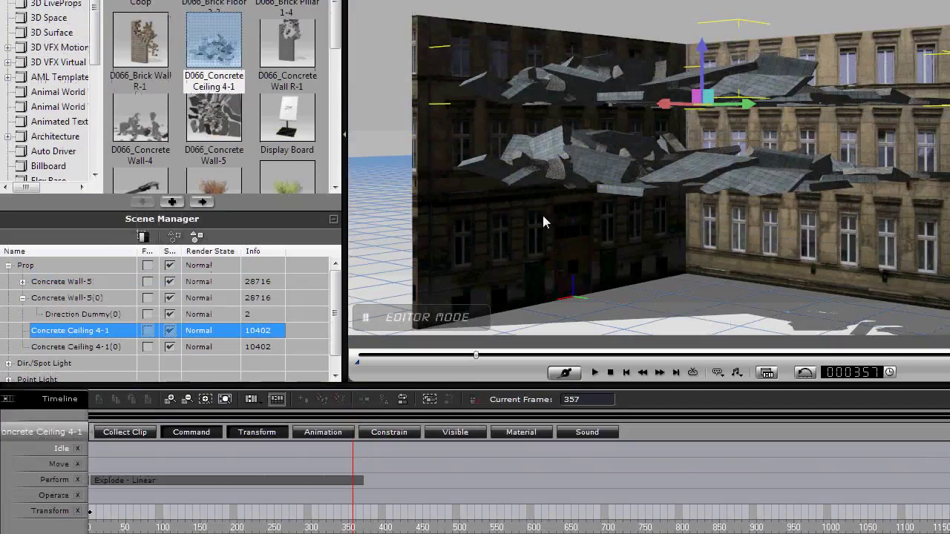
{"action": "left_click", "coordinate": [299, 433]}
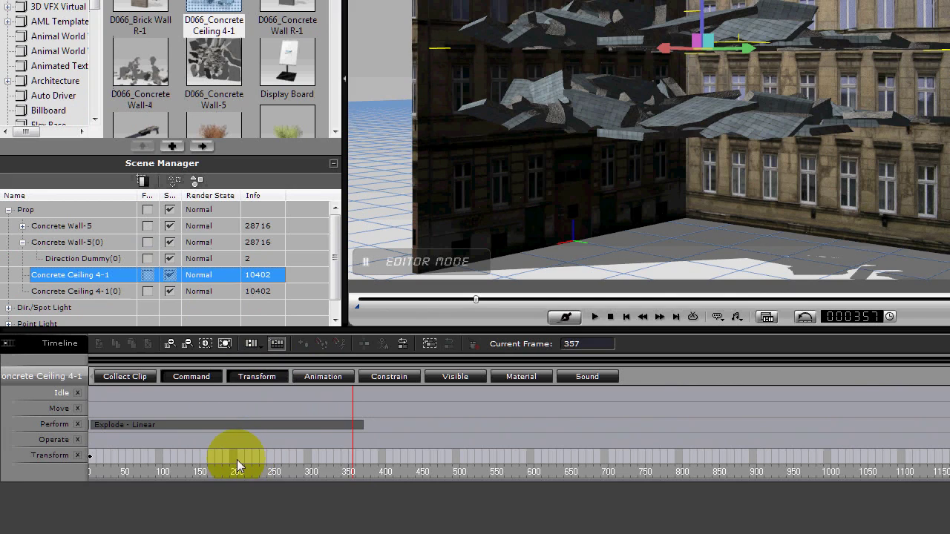
{"action": "left_click_drag", "start_coordinate": [237, 460], "coordinate": [258, 457]}
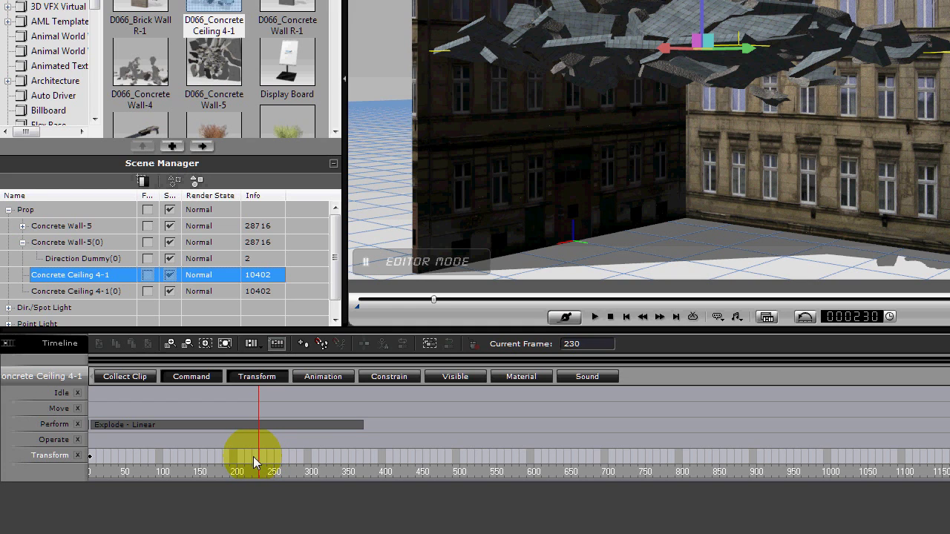
{"action": "double_click", "coordinate": [253, 456]}
Play the animation up to frame 332 and lower the upper ceiling's debris there to the height of the inner floor
{"action": "left_click", "coordinate": [237, 459]}
{"action": "key", "text": "space"}
{"action": "key", "text": "space"}
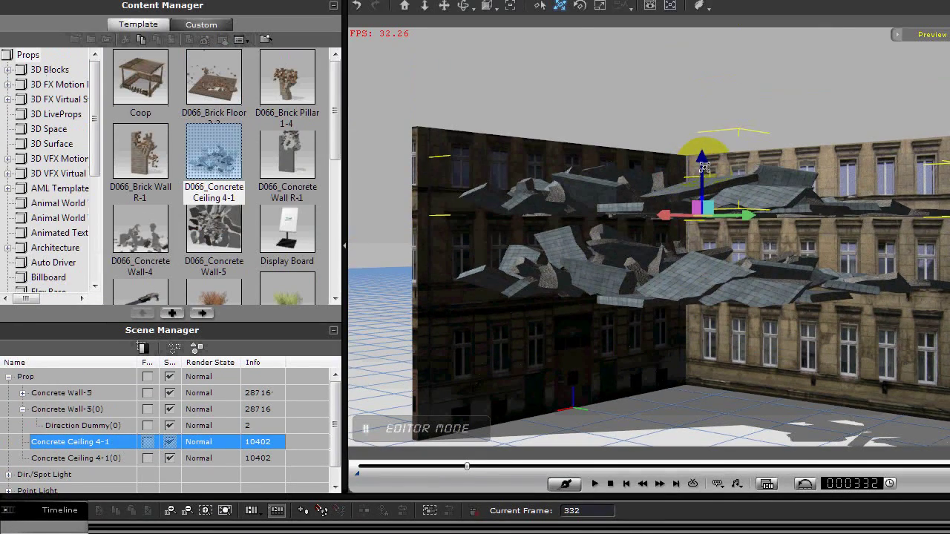
{"action": "left_click_drag", "start_coordinate": [703, 167], "coordinate": [696, 232]}
{"action": "right_click_drag", "start_coordinate": [662, 276], "coordinate": [655, 392], "text": "alt"}
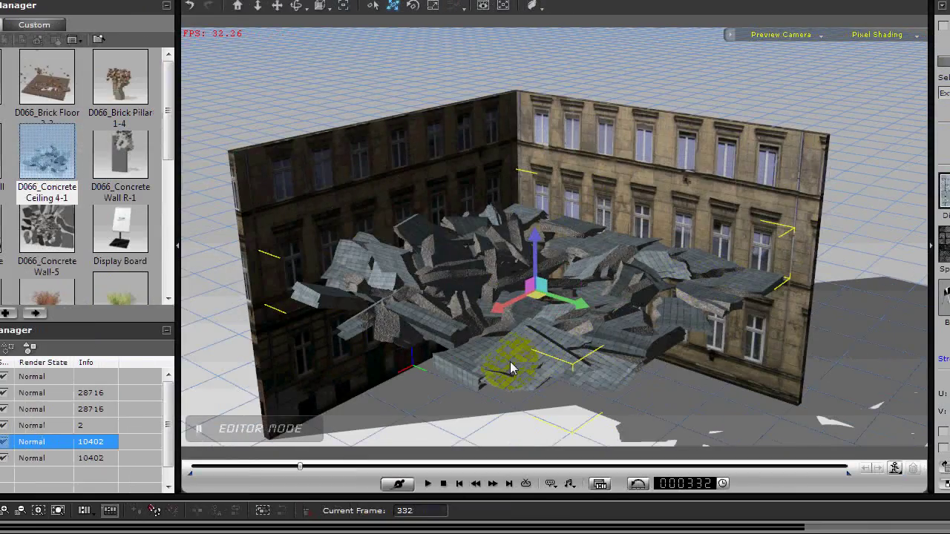
{"action": "right_click_drag", "start_coordinate": [511, 368], "coordinate": [512, 309], "text": "alt"}
{"action": "left_click_drag", "start_coordinate": [505, 321], "coordinate": [512, 278], "text": "alt"}
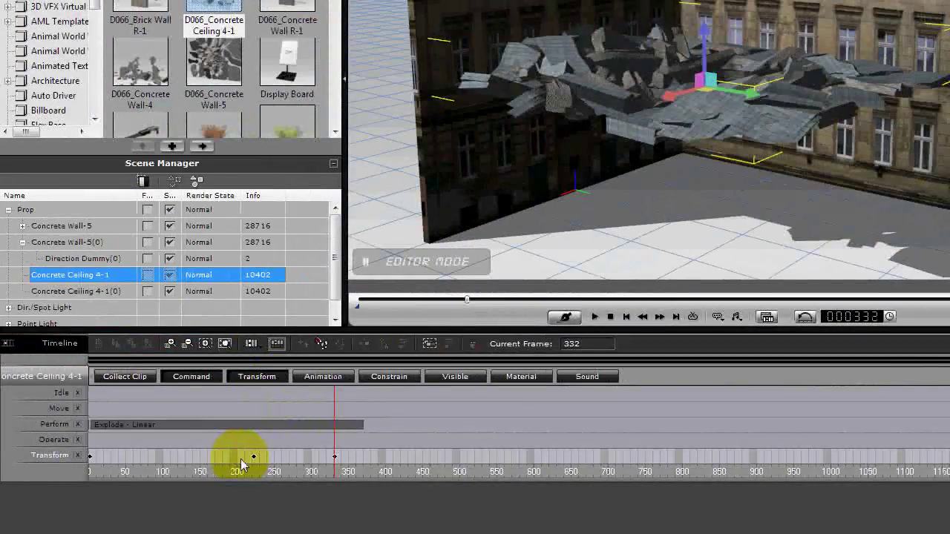
Preview the ceiling's drop, shift its last Transform key earlier to frame 297, and replay the faster fall
{"action": "left_click", "coordinate": [241, 461]}
{"action": "key", "text": "space"}
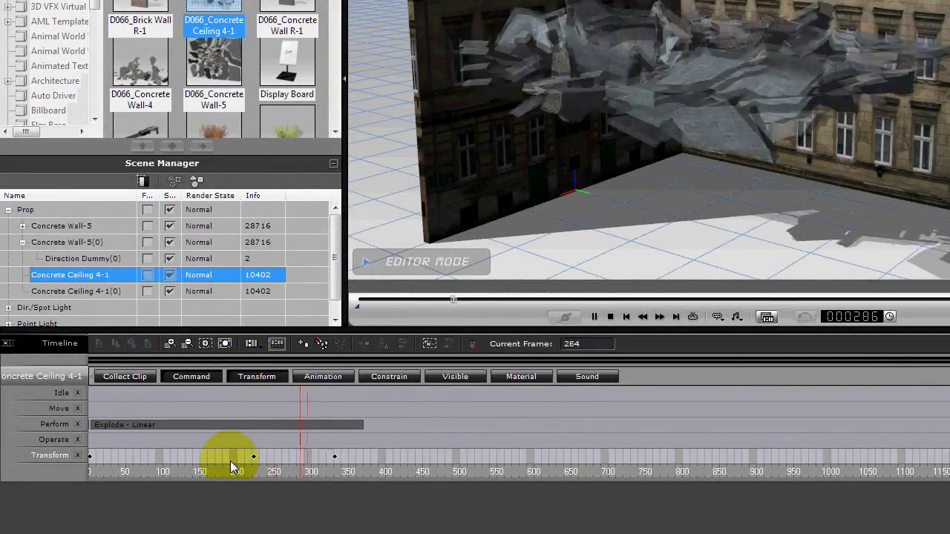
{"action": "key", "text": "space"}
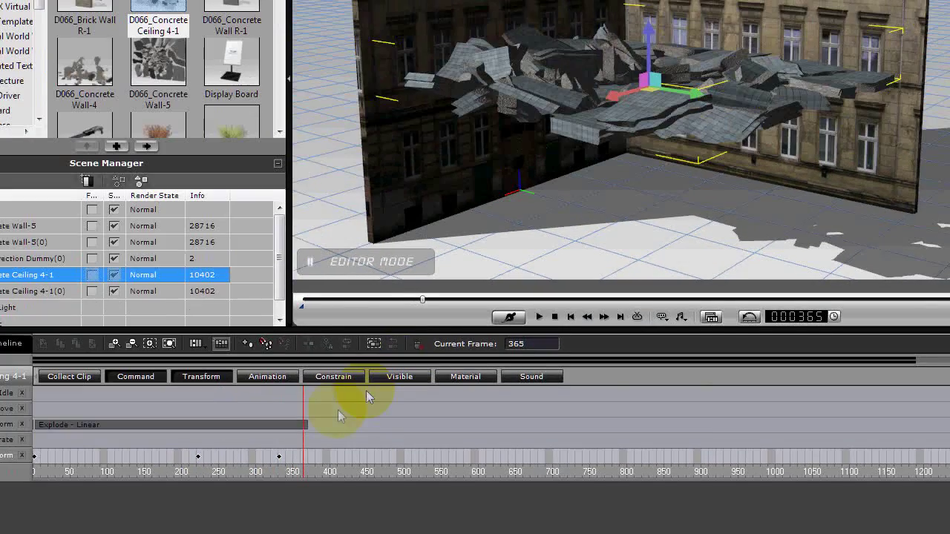
{"action": "left_click", "coordinate": [278, 466]}
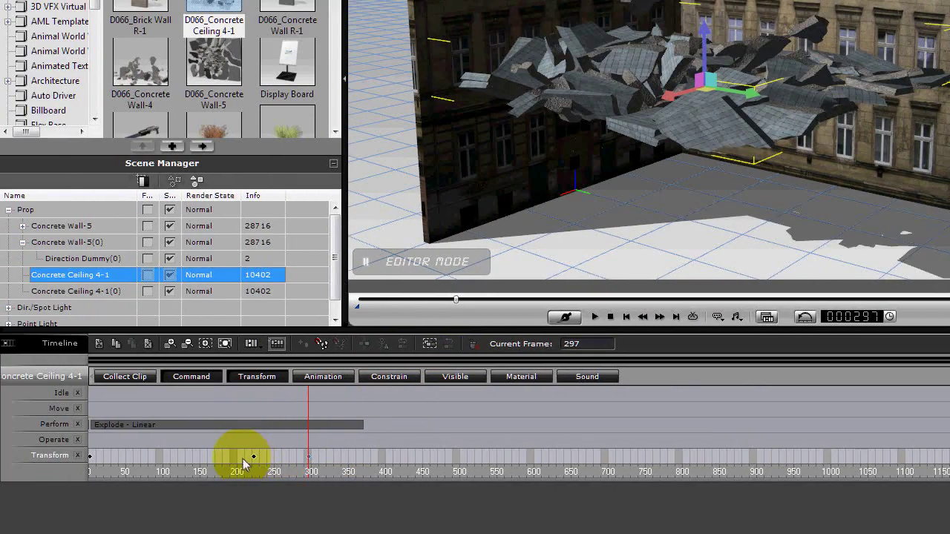
{"action": "left_click", "coordinate": [243, 463]}
{"action": "key", "text": "space"}
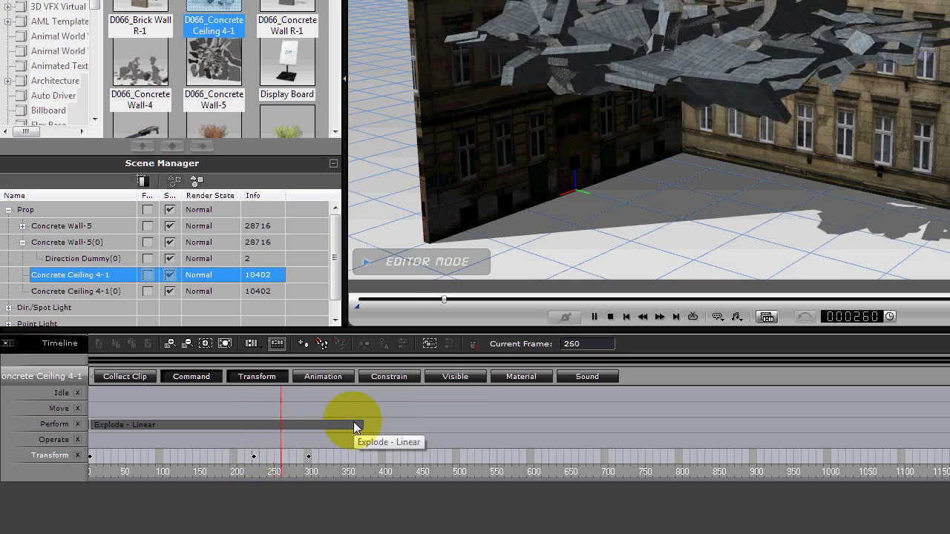
{"action": "key", "text": "space"}
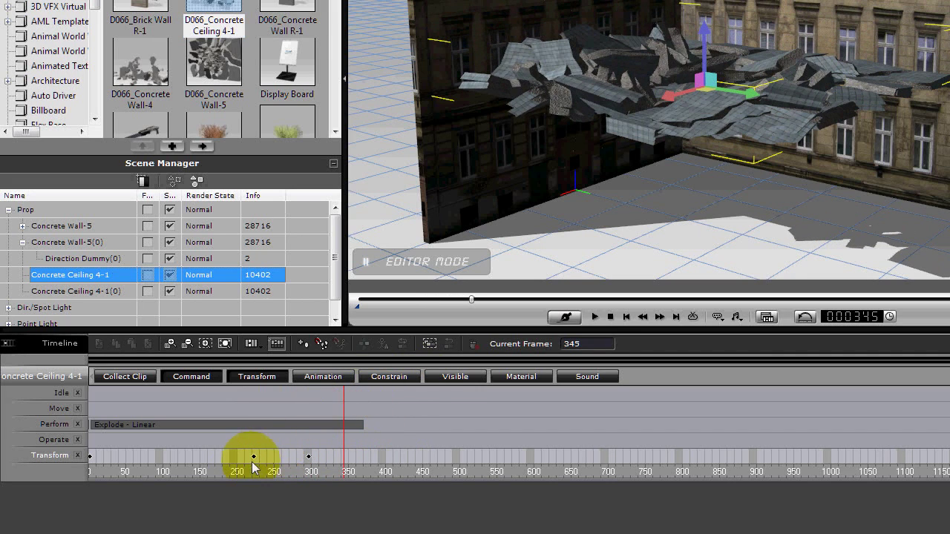
Return to the upper ceiling's first Transform key at frame 1 and try the Rotate tool on the ceiling
{"action": "left_click", "coordinate": [253, 456]}
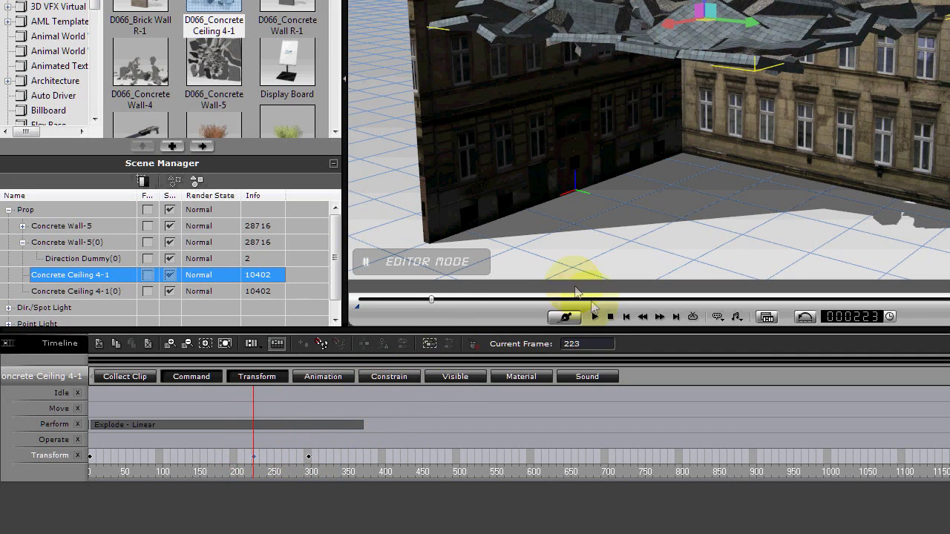
{"action": "left_click", "coordinate": [610, 316]}
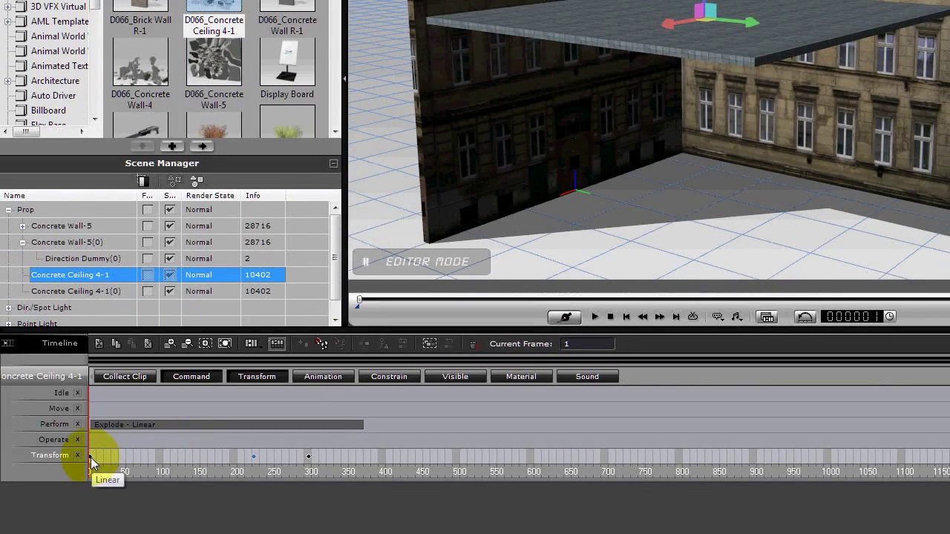
{"action": "left_click", "coordinate": [88, 455]}
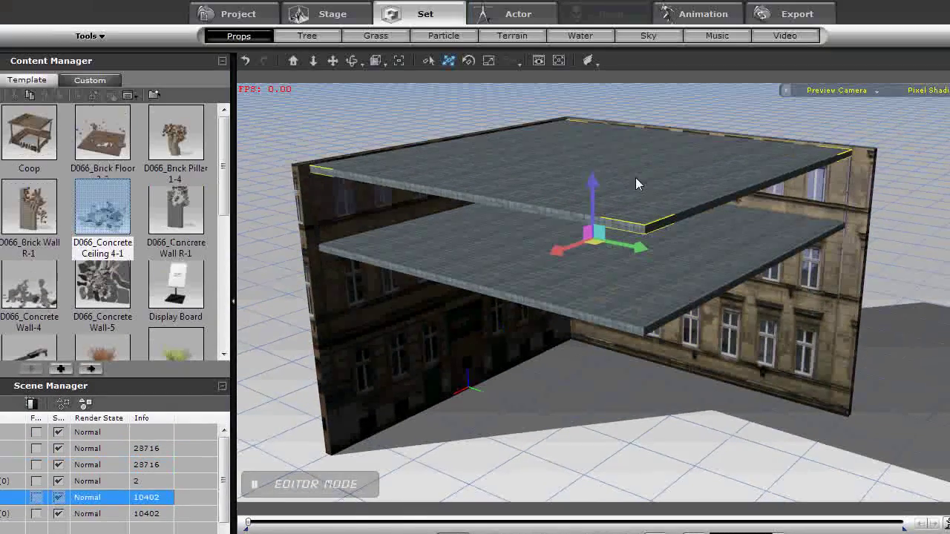
{"action": "key", "text": "e"}
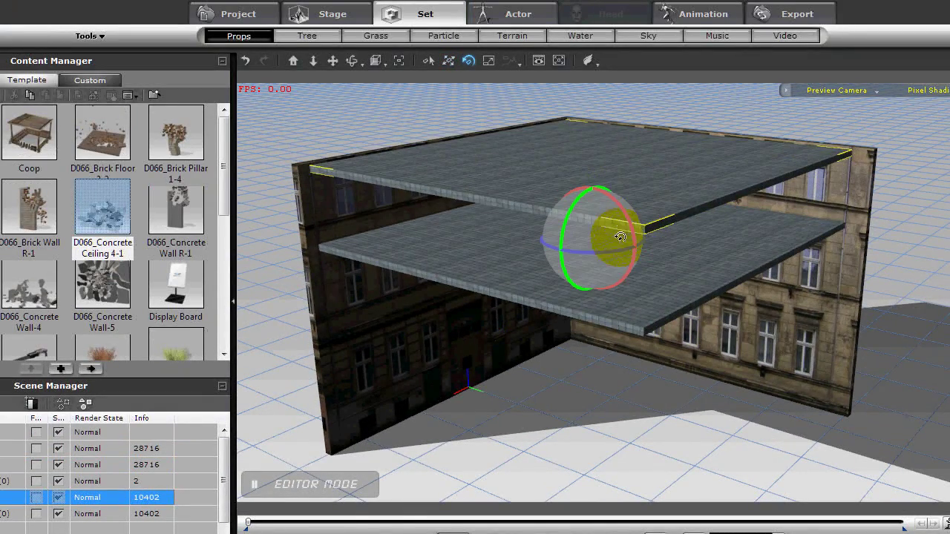
{"action": "mouse_move", "coordinate": [617, 247]}
{"action": "left_mouse_down"}
{"action": "mouse_move", "coordinate": [616, 237]}
{"action": "mouse_move", "coordinate": [618, 256]}
{"action": "mouse_move", "coordinate": [610, 247]}
{"action": "left_mouse_up"}
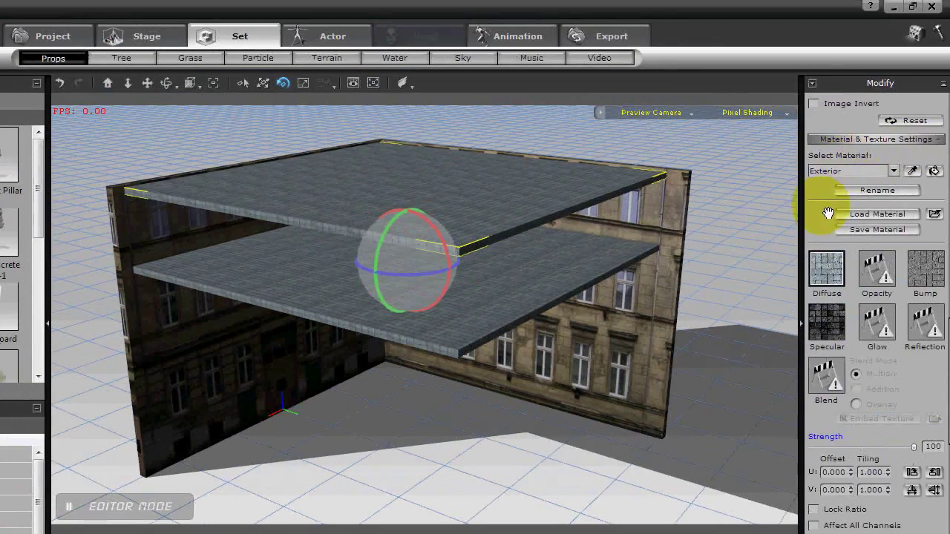
Set the upper ceiling's Z rotation to 0 at its Transform key on frame 223
{"action": "scroll", "coordinate": [809, 296], "scroll_direction": "up", "scroll_amount": 5}
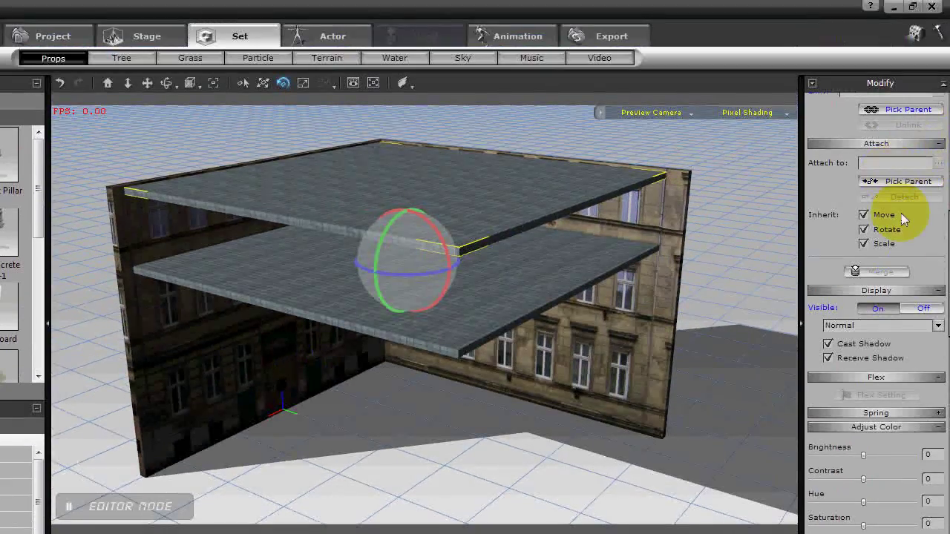
{"action": "scroll", "coordinate": [837, 201], "scroll_direction": "up", "scroll_amount": 5}
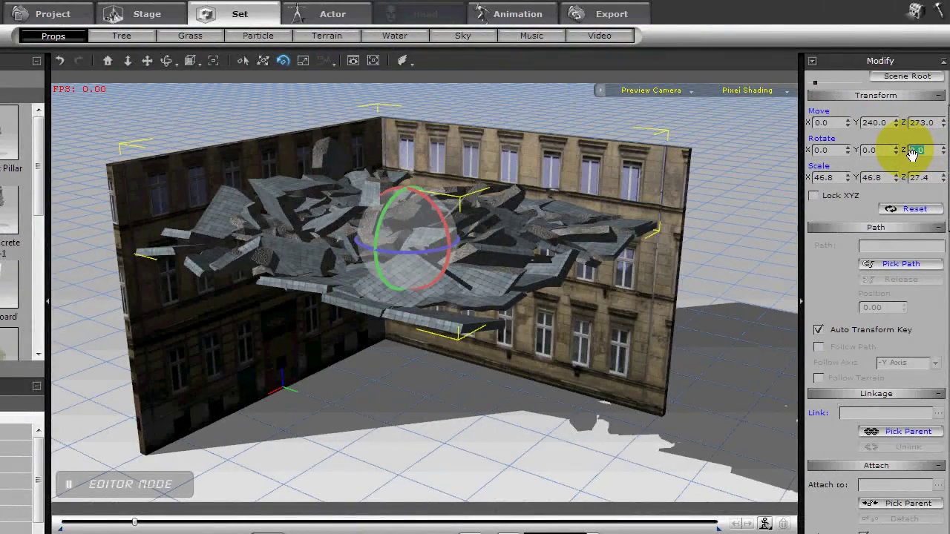
{"action": "type", "text": "0"}
{"action": "key", "text": "Return"}
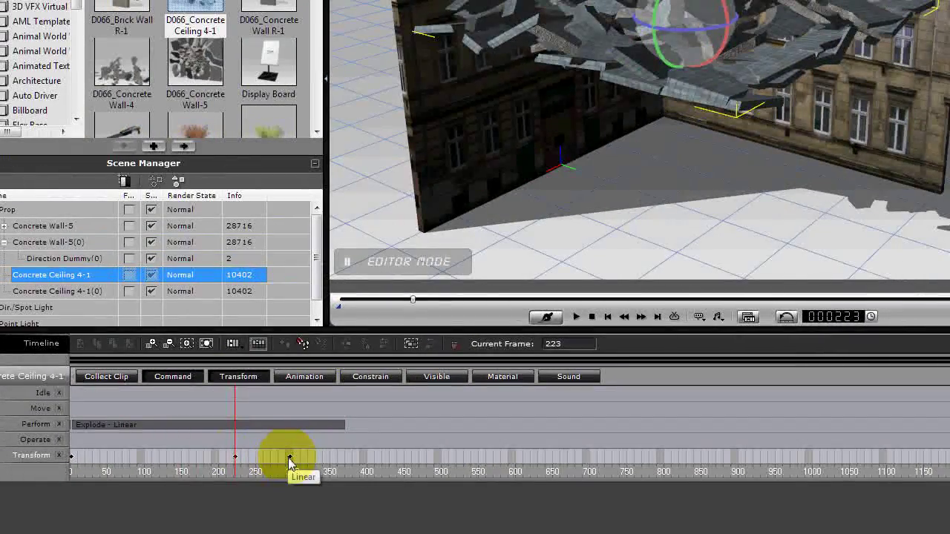
Check the upper ceiling at its Transform key on frame 297 and replay the whole collapse from the start
{"action": "left_click", "coordinate": [288, 457]}
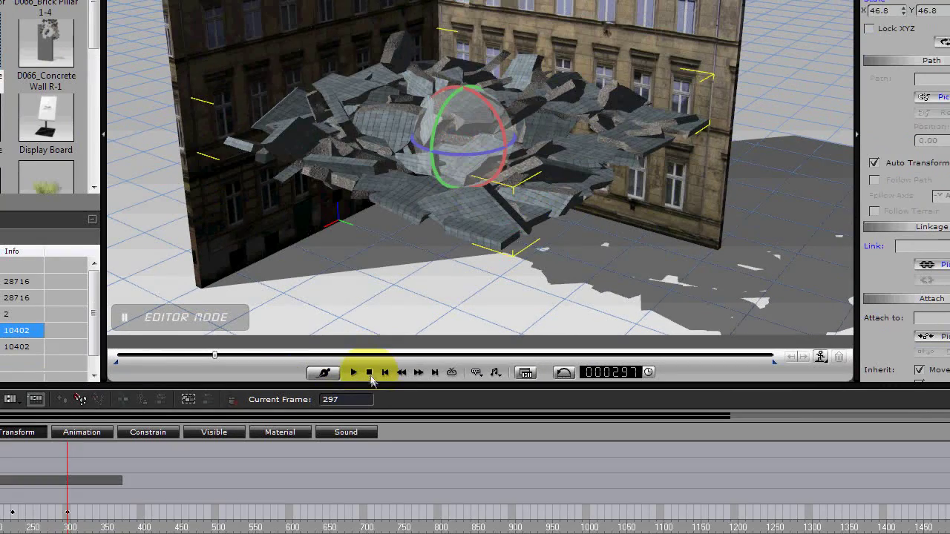
{"action": "left_click", "coordinate": [369, 375]}
{"action": "left_click", "coordinate": [354, 373]}
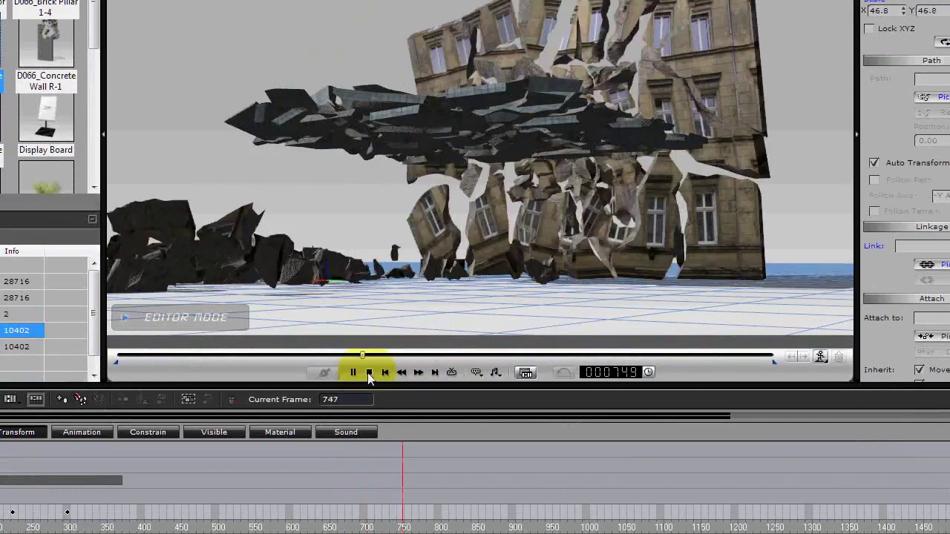
{"action": "left_click", "coordinate": [369, 373]}
{"action": "right_click_drag", "start_coordinate": [372, 161], "coordinate": [390, 267]}
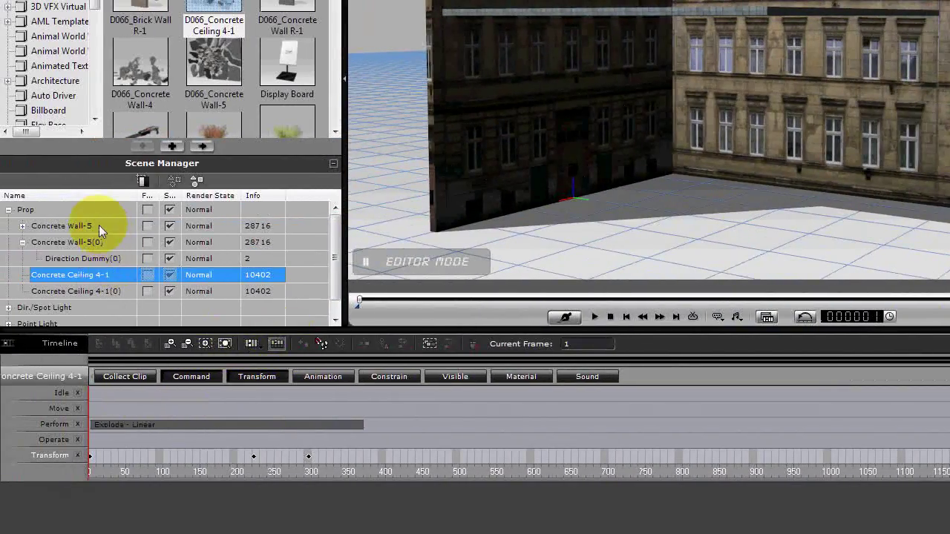
Shift Concrete Wall-5's Explode clip earlier so it starts at about frame 70, and preview the wall's collapse
{"action": "left_click", "coordinate": [99, 225]}
{"action": "left_click_drag", "start_coordinate": [538, 426], "coordinate": [181, 422]}
{"action": "left_click", "coordinate": [182, 423]}
{"action": "left_click", "coordinate": [208, 427]}
{"action": "left_click", "coordinate": [212, 428]}
{"action": "left_click", "coordinate": [177, 424]}
{"action": "left_click_drag", "start_coordinate": [256, 427], "coordinate": [219, 426]}
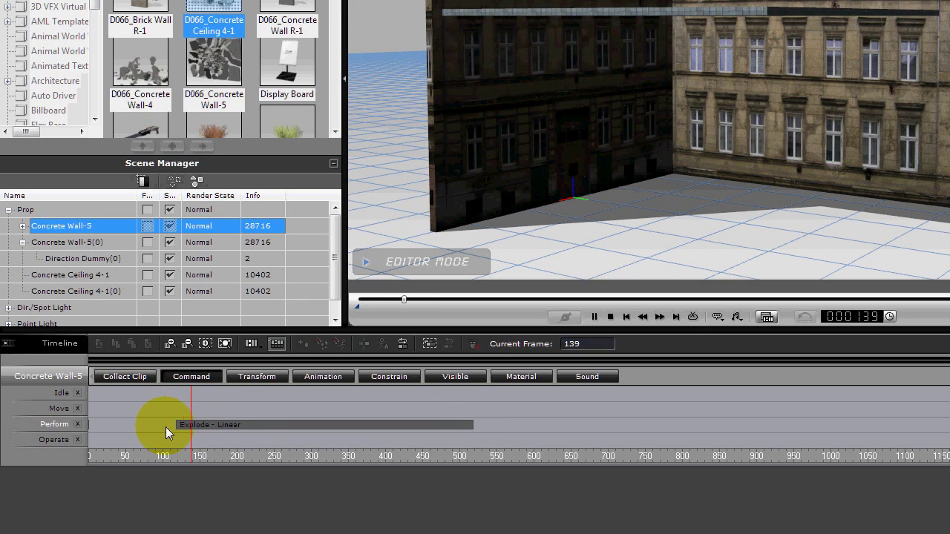
{"action": "left_click_drag", "start_coordinate": [223, 427], "coordinate": [124, 425]}
{"action": "key", "text": "space"}
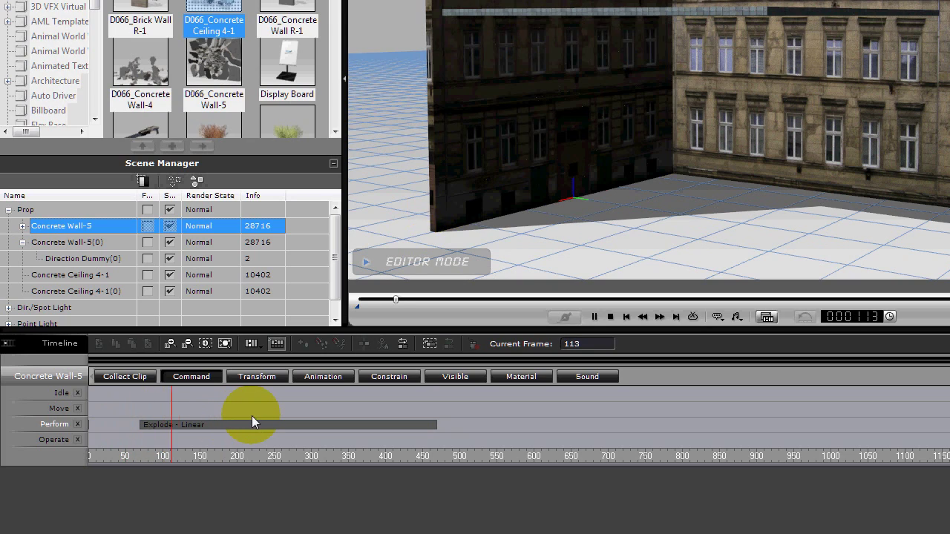
{"action": "key", "text": "space"}
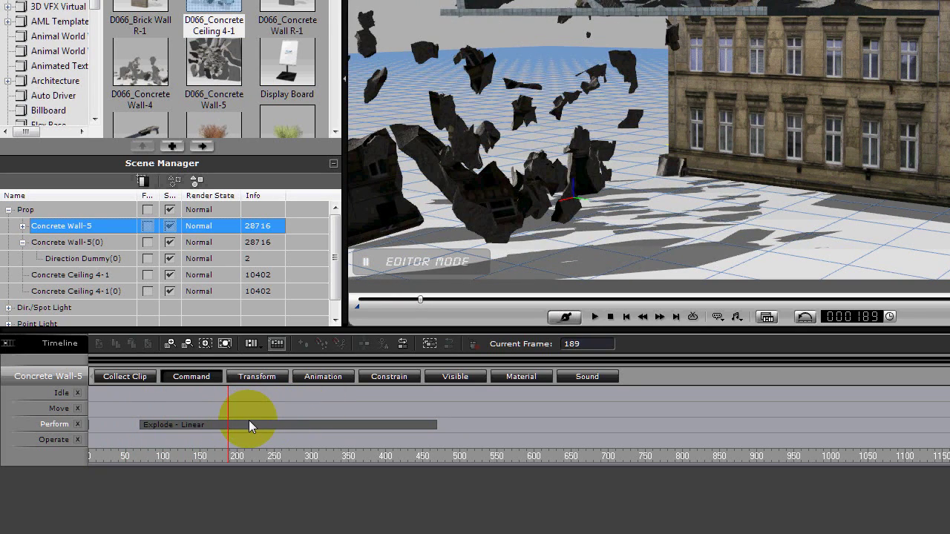
{"action": "left_click", "coordinate": [248, 420]}
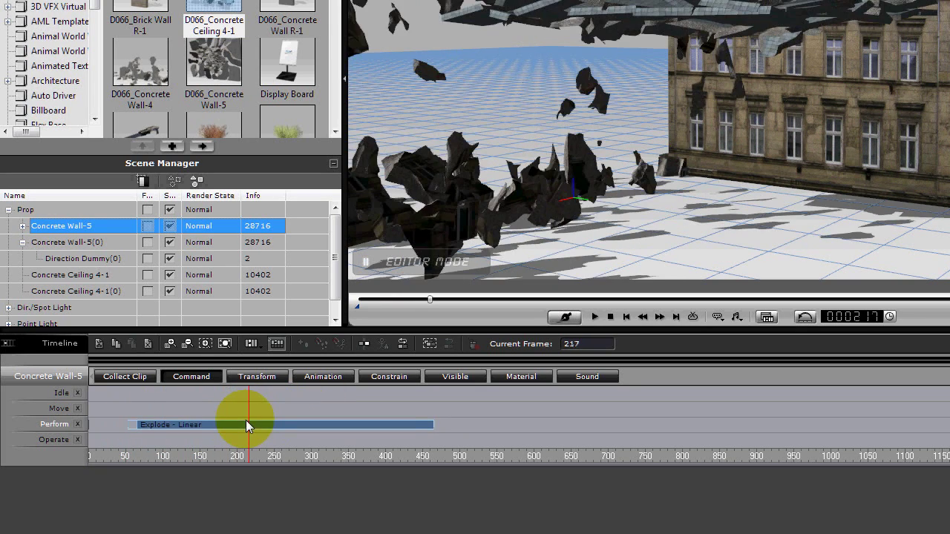
Shift Concrete Wall-5(0)'s Explode clip earlier so it starts at about frame 90, and replay the collapse
{"action": "left_click", "coordinate": [92, 243]}
{"action": "left_click_drag", "start_coordinate": [651, 428], "coordinate": [191, 423]}
{"action": "left_click", "coordinate": [191, 423]}
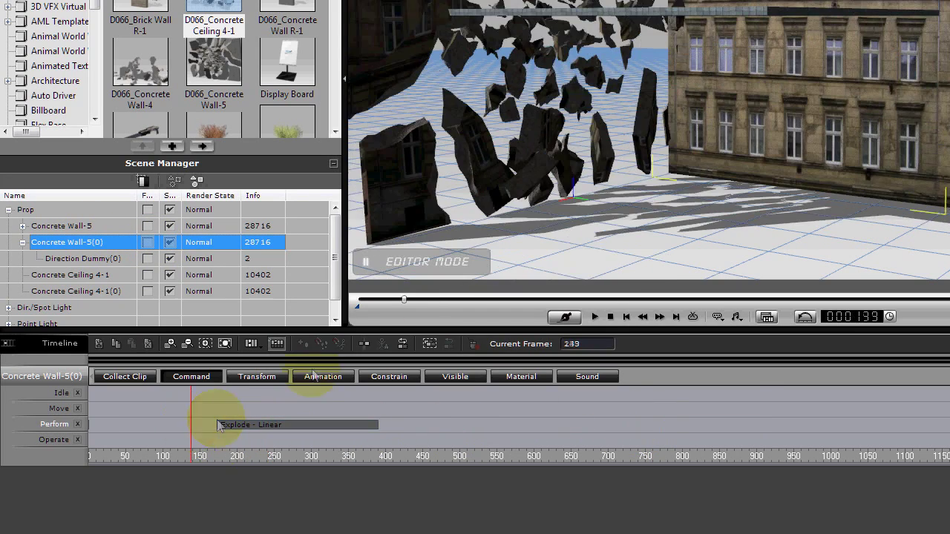
{"action": "left_click_drag", "start_coordinate": [291, 428], "coordinate": [254, 428]}
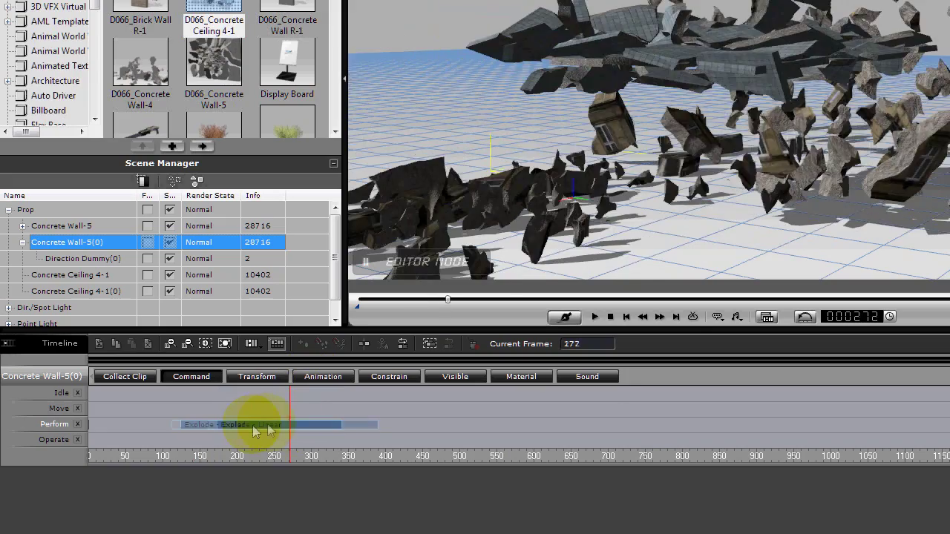
{"action": "left_click", "coordinate": [144, 418]}
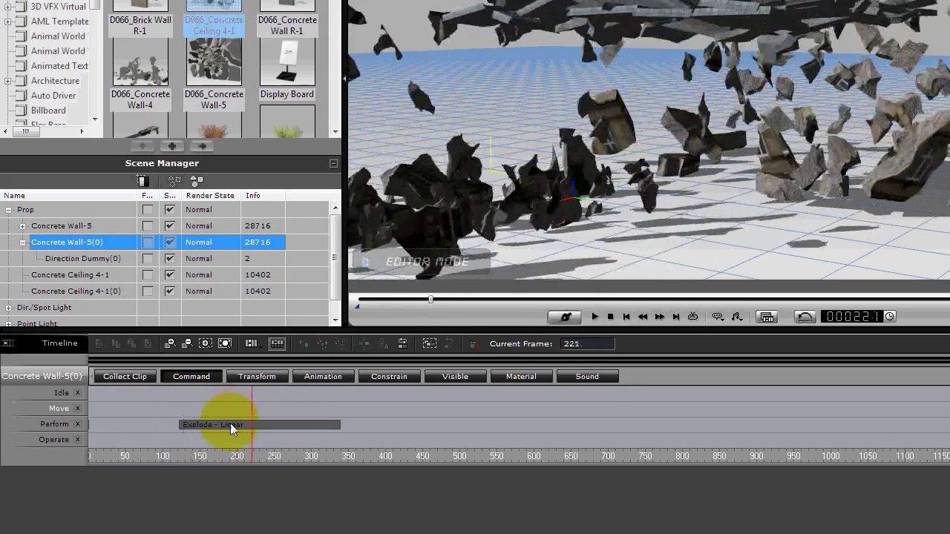
{"action": "left_click_drag", "start_coordinate": [230, 423], "coordinate": [205, 426]}
{"action": "left_click", "coordinate": [135, 424]}
{"action": "key", "text": "space"}
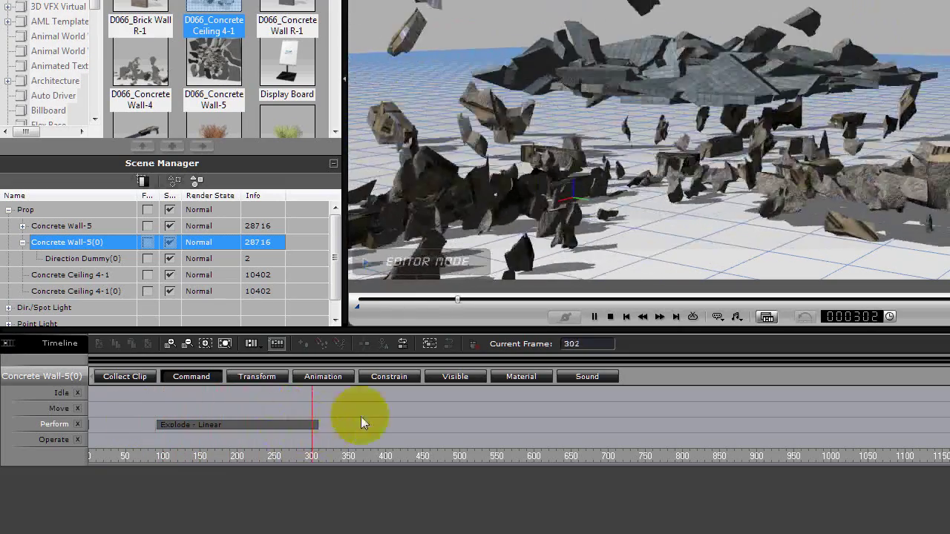
{"action": "left_click", "coordinate": [595, 317]}
{"action": "left_click", "coordinate": [610, 317]}
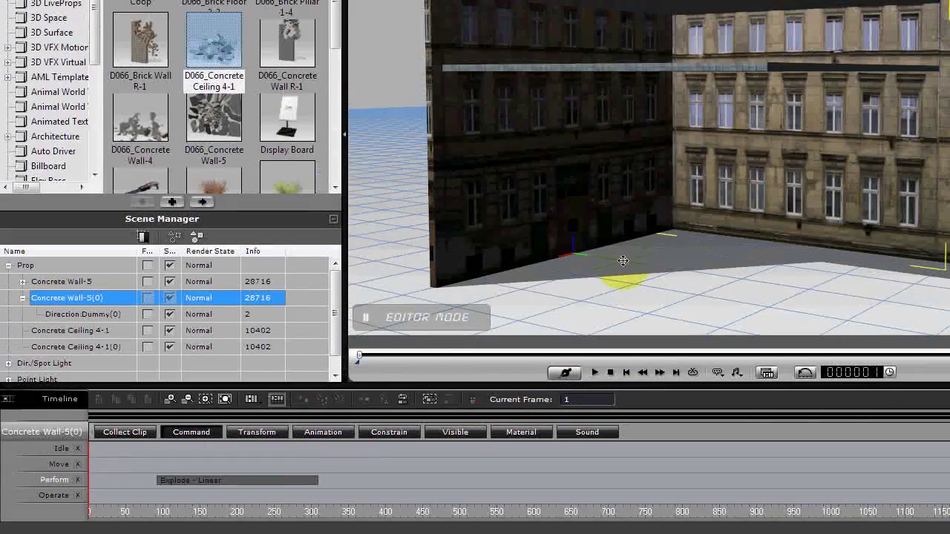
Play the collapse of the ceiling and the two wooden floors with the walls hidden
{"action": "right_click_drag", "start_coordinate": [644, 229], "coordinate": [949, 222]}
{"action": "left_click_drag", "start_coordinate": [727, 144], "coordinate": [616, 97]}
{"action": "right_click_drag", "start_coordinate": [394, 152], "coordinate": [389, 123]}
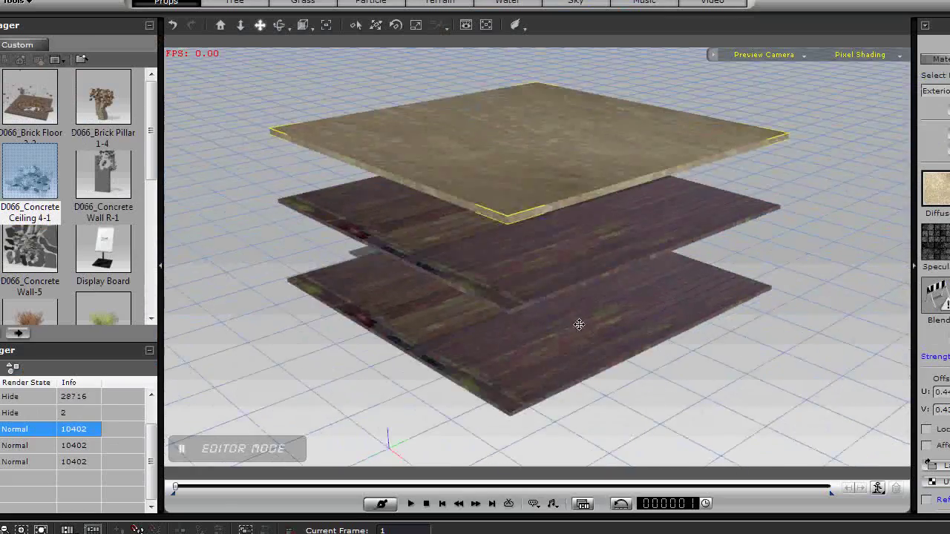
{"action": "mouse_move", "coordinate": [579, 324]}
{"action": "right_mouse_down"}
{"action": "mouse_move", "coordinate": [394, 327]}
{"action": "mouse_move", "coordinate": [482, 320]}
{"action": "mouse_move", "coordinate": [468, 325]}
{"action": "mouse_move", "coordinate": [481, 197]}
{"action": "mouse_move", "coordinate": [463, 250]}
{"action": "mouse_move", "coordinate": [539, 248]}
{"action": "mouse_move", "coordinate": [612, 318]}
{"action": "mouse_move", "coordinate": [579, 341]}
{"action": "right_mouse_up"}
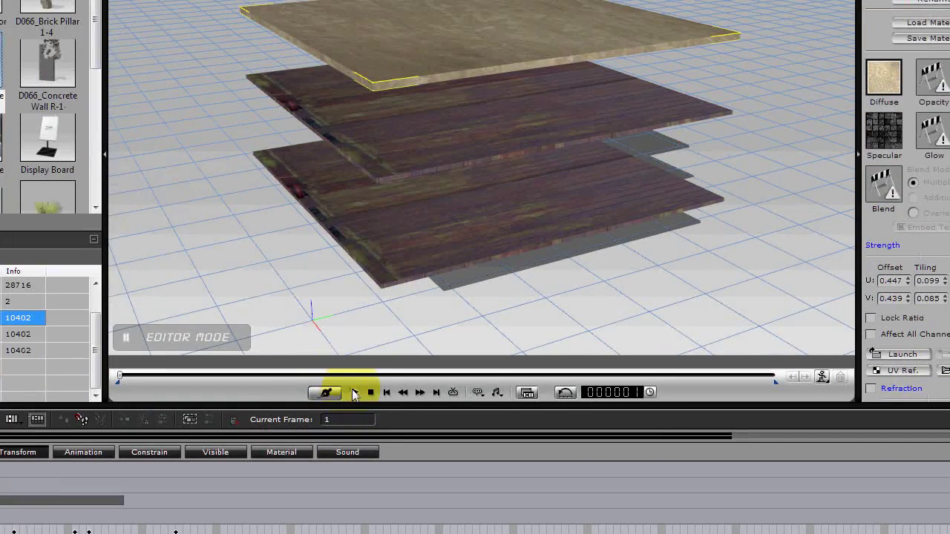
{"action": "left_click", "coordinate": [354, 393]}
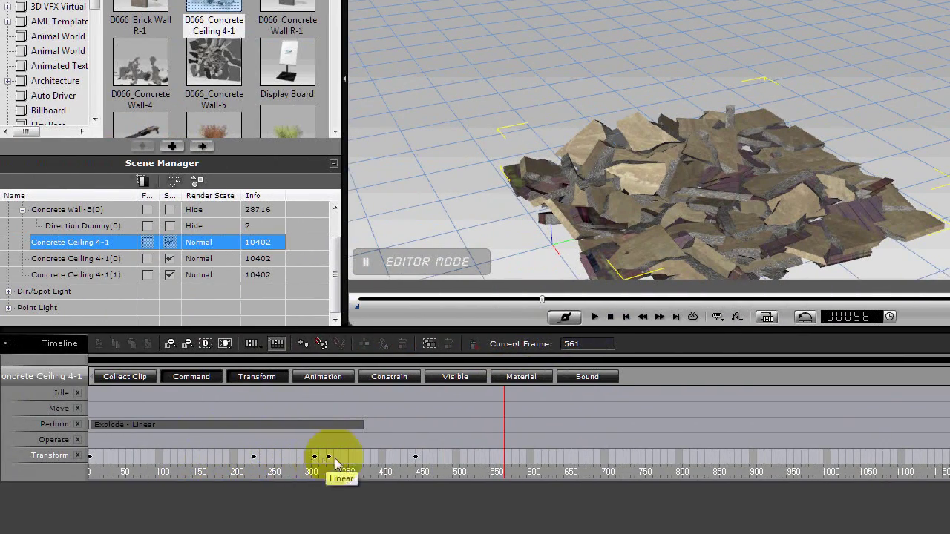
{"action": "left_click", "coordinate": [611, 316]}
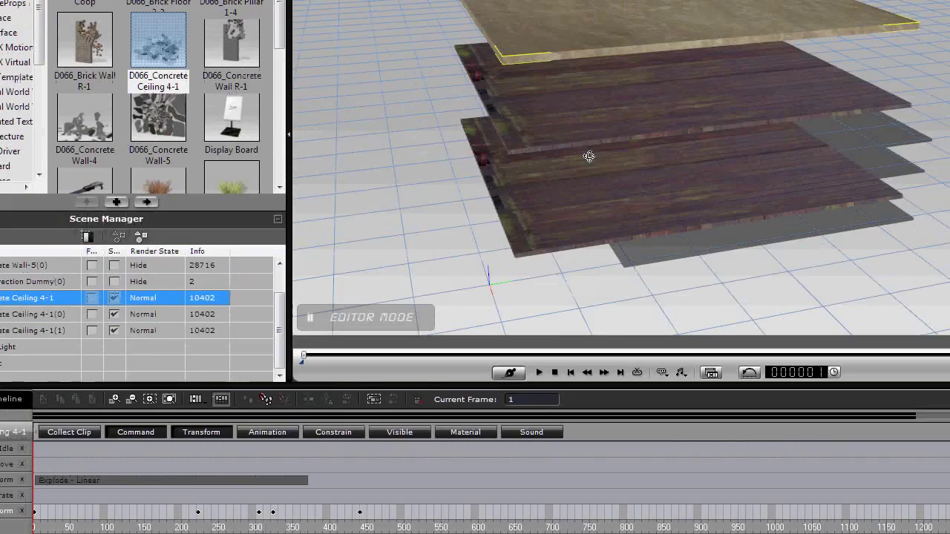
Select the lowest floor and inspect the debris at its Transform keys, including those on frames 338 and 418
{"action": "right_click_drag", "start_coordinate": [647, 104], "coordinate": [670, 106]}
{"action": "right_click_drag", "start_coordinate": [616, 266], "coordinate": [632, 285]}
{"action": "left_click", "coordinate": [630, 280]}
{"action": "right_click_drag", "start_coordinate": [653, 320], "coordinate": [562, 344]}
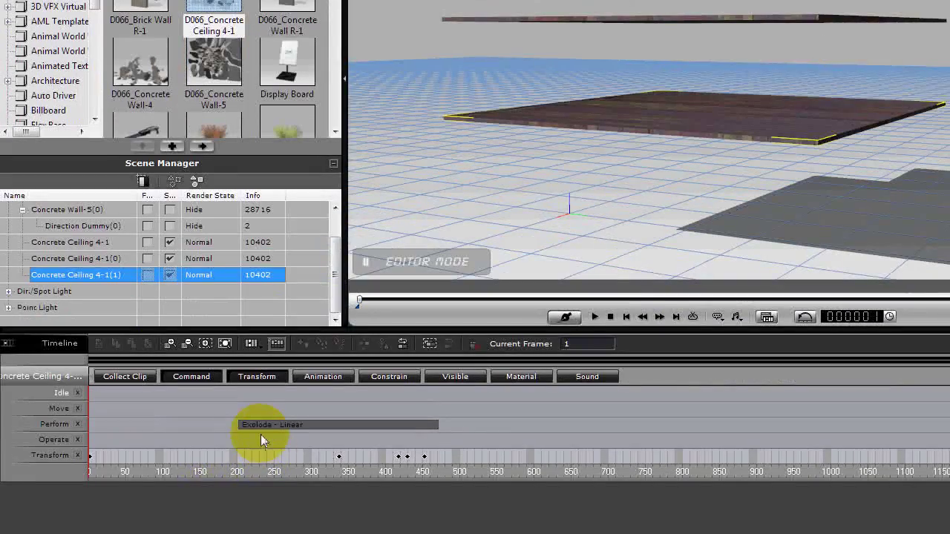
{"action": "left_click", "coordinate": [340, 456]}
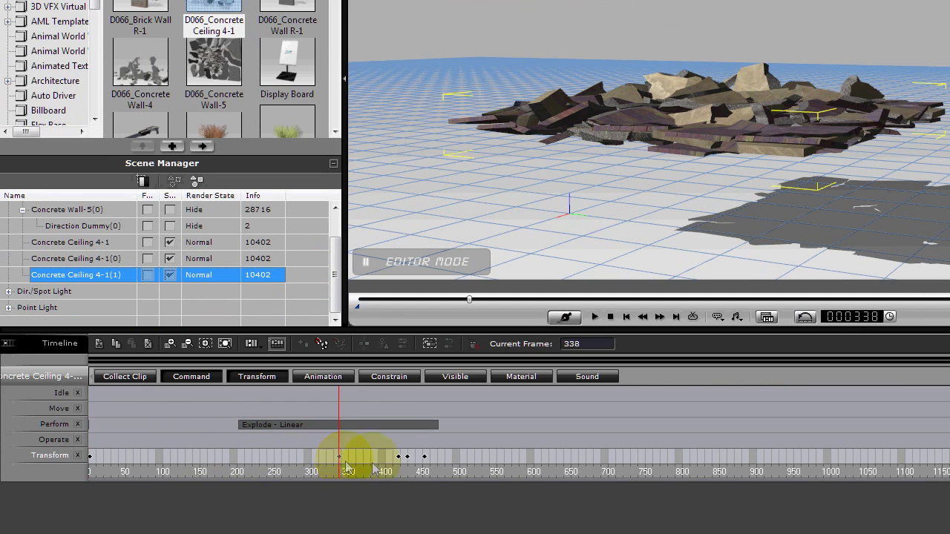
{"action": "left_click", "coordinate": [398, 462]}
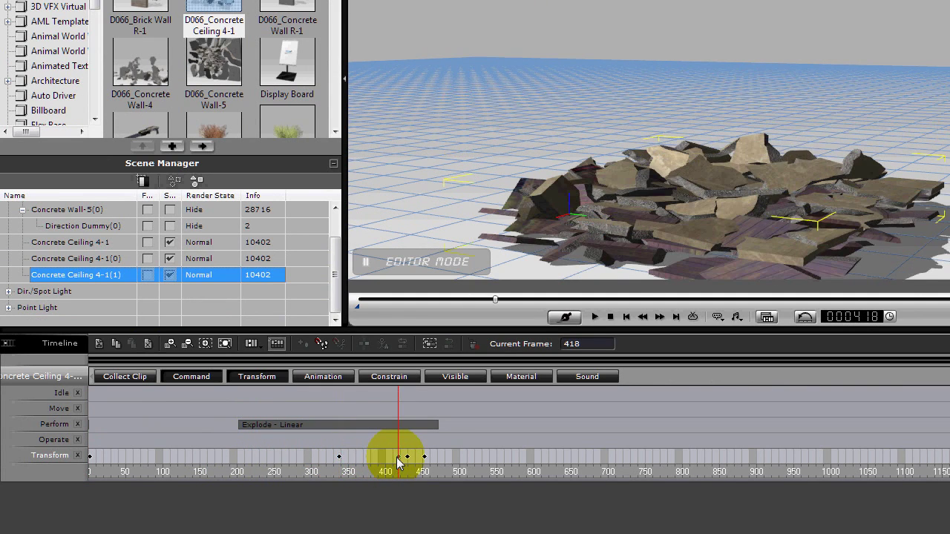
{"action": "left_click", "coordinate": [407, 462]}
Play the last part of the lowest floor's fall to examine how its debris settles, and return to frame 1
{"action": "key", "text": "space"}
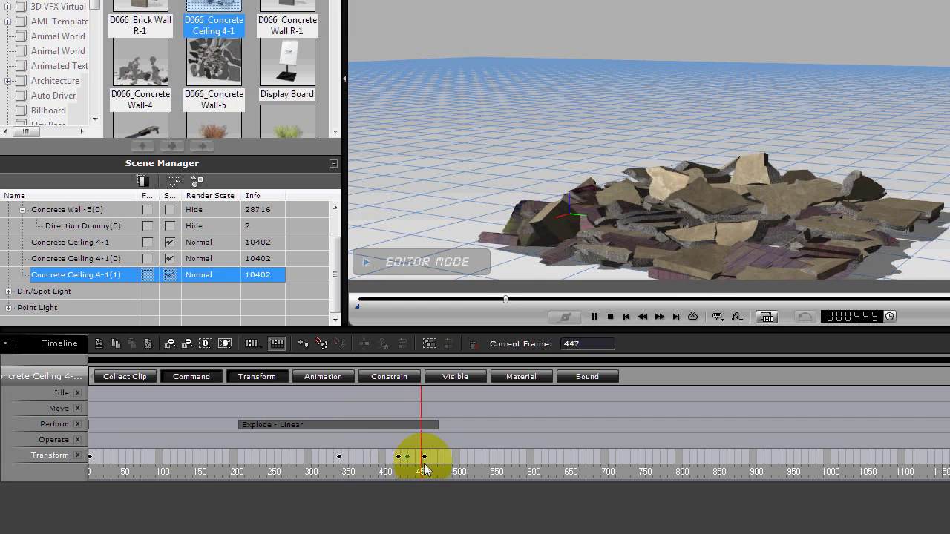
{"action": "key", "text": "space"}
{"action": "left_click", "coordinate": [325, 456]}
{"action": "key", "text": "space"}
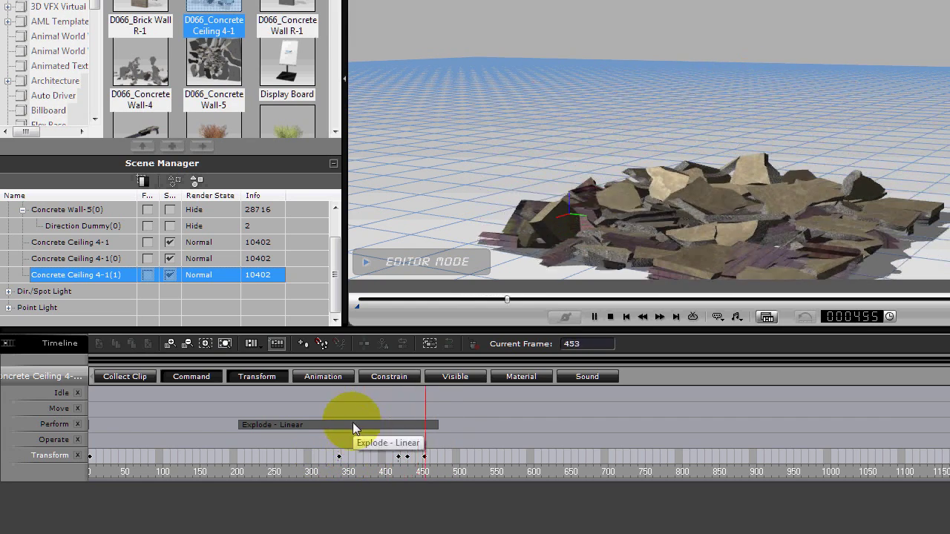
{"action": "key", "text": "space"}
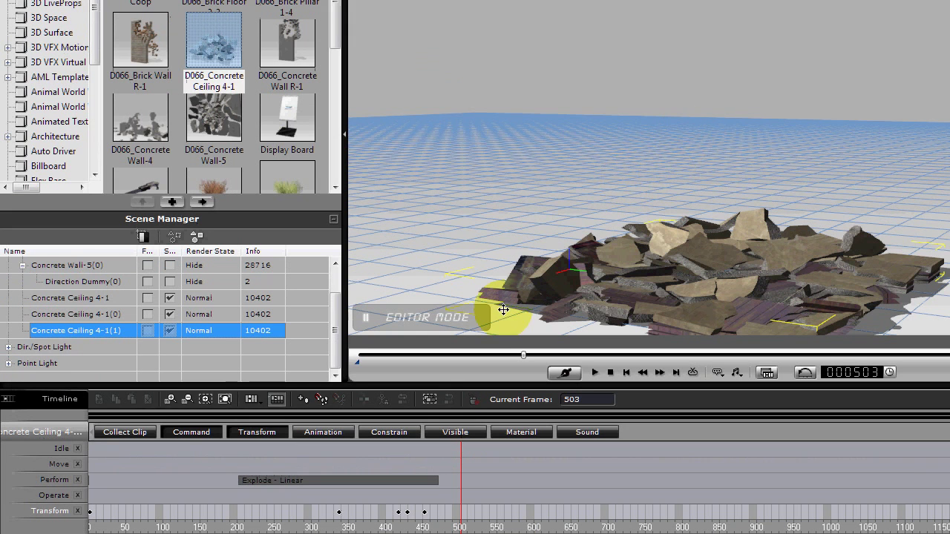
{"action": "left_click", "coordinate": [611, 373]}
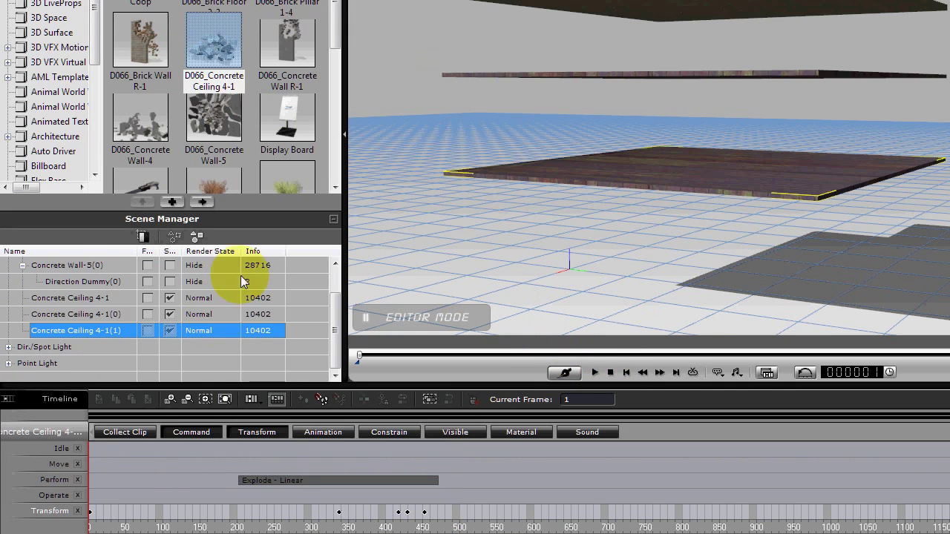
Show Concrete Wall-5 and Concrete Wall-5(0) again in the scene
{"action": "left_click_drag", "start_coordinate": [336, 312], "coordinate": [323, 255]}
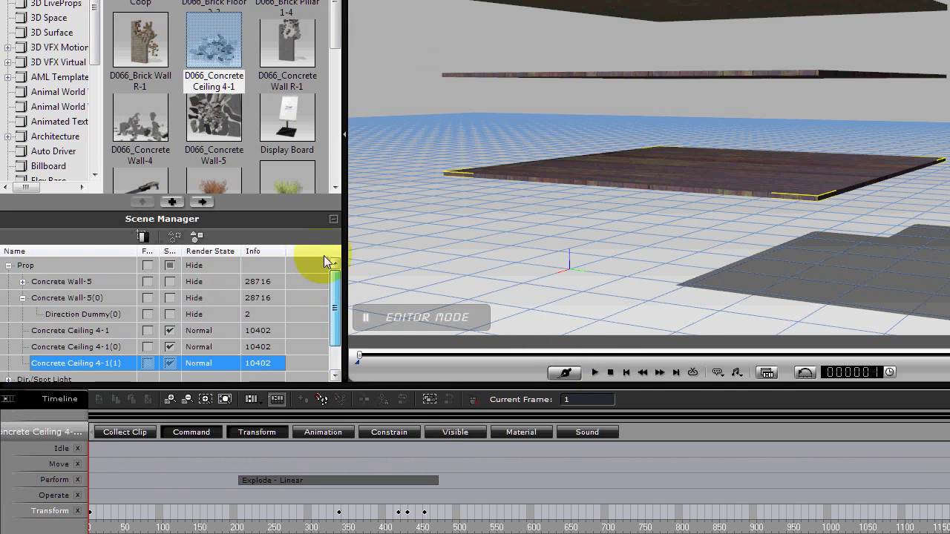
{"action": "left_click", "coordinate": [170, 282]}
{"action": "left_click", "coordinate": [170, 299]}
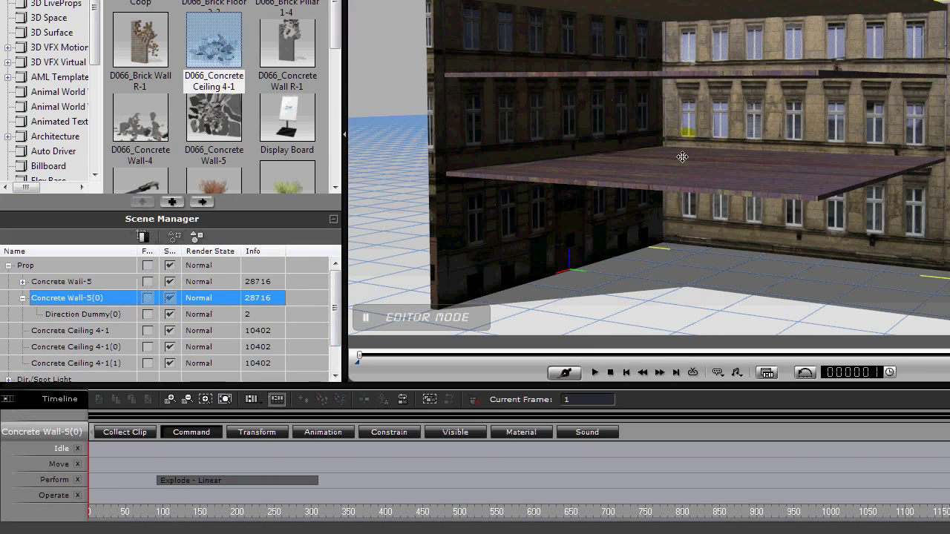
Rotate the directional light to brighten the building's outer facades, and go back to the set's props
{"action": "left_click_drag", "start_coordinate": [656, 221], "coordinate": [949, 193]}
{"action": "left_click_drag", "start_coordinate": [788, 245], "coordinate": [809, 175]}
{"action": "left_click_drag", "start_coordinate": [530, 175], "coordinate": [551, 163]}
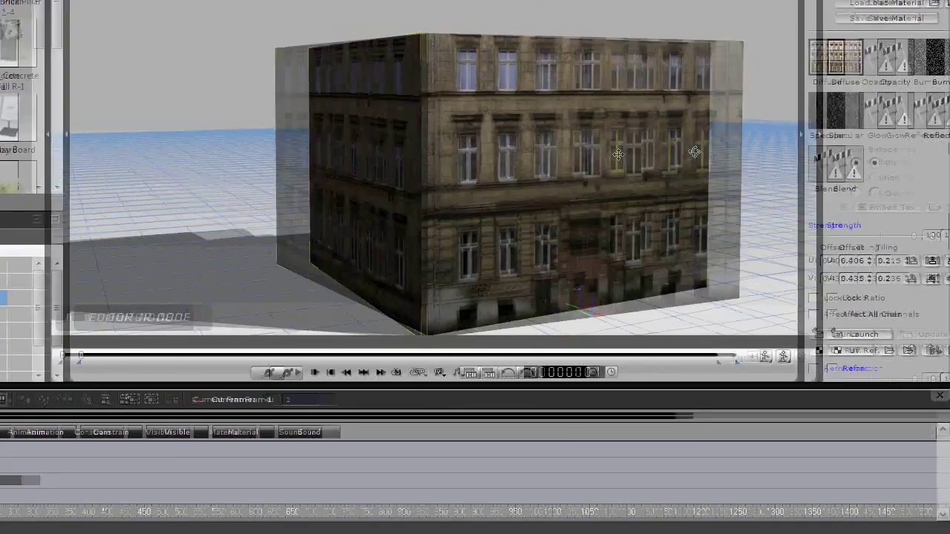
{"action": "left_click_drag", "start_coordinate": [523, 154], "coordinate": [491, 162]}
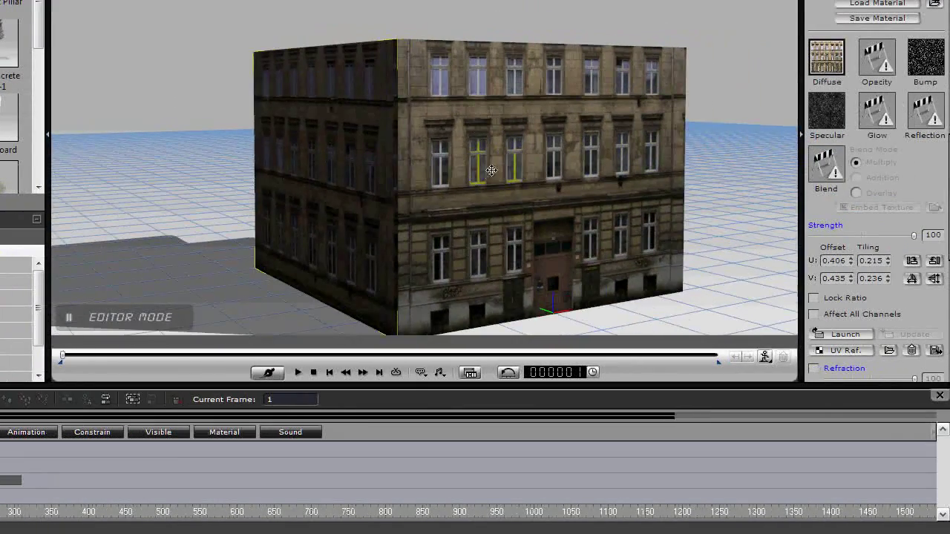
{"action": "right_click_drag", "start_coordinate": [491, 170], "coordinate": [490, 166]}
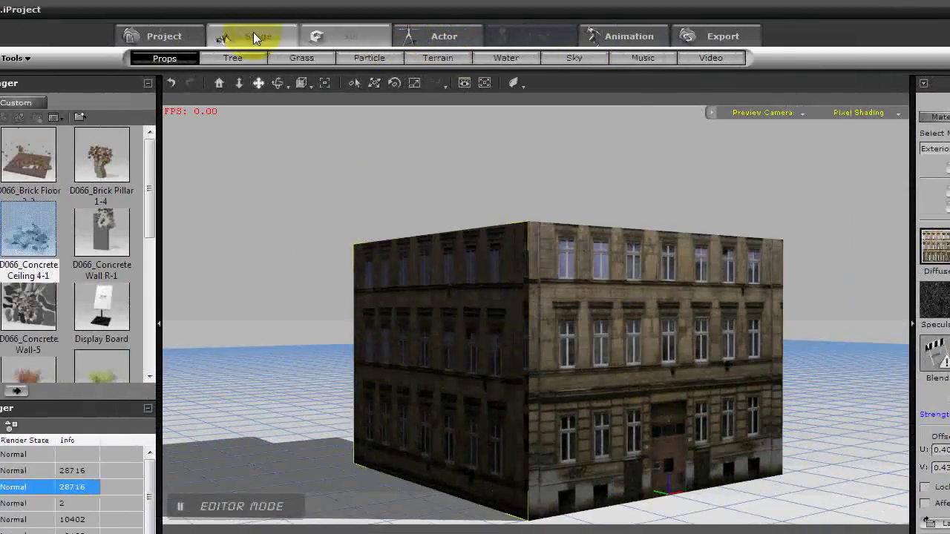
{"action": "left_click", "coordinate": [254, 37]}
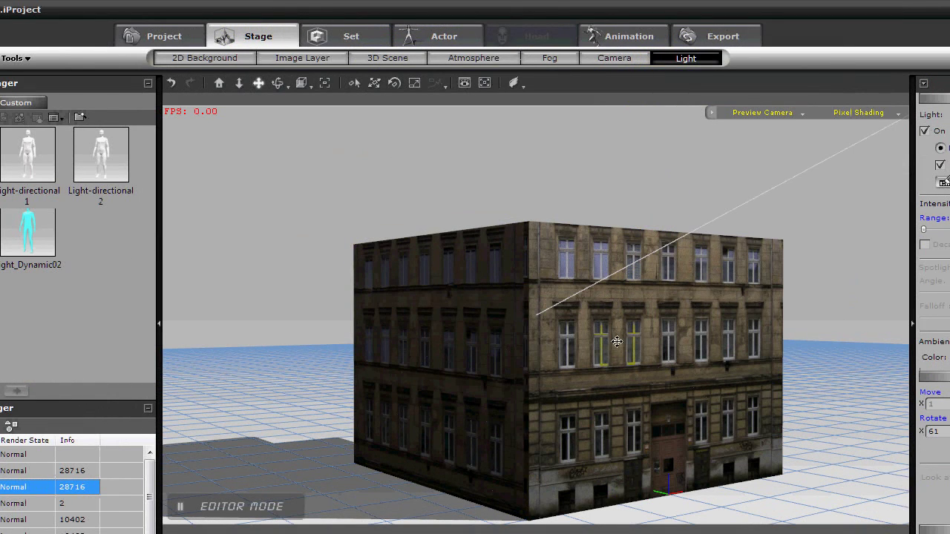
{"action": "key", "text": "e"}
{"action": "left_click_drag", "start_coordinate": [555, 316], "coordinate": [492, 320]}
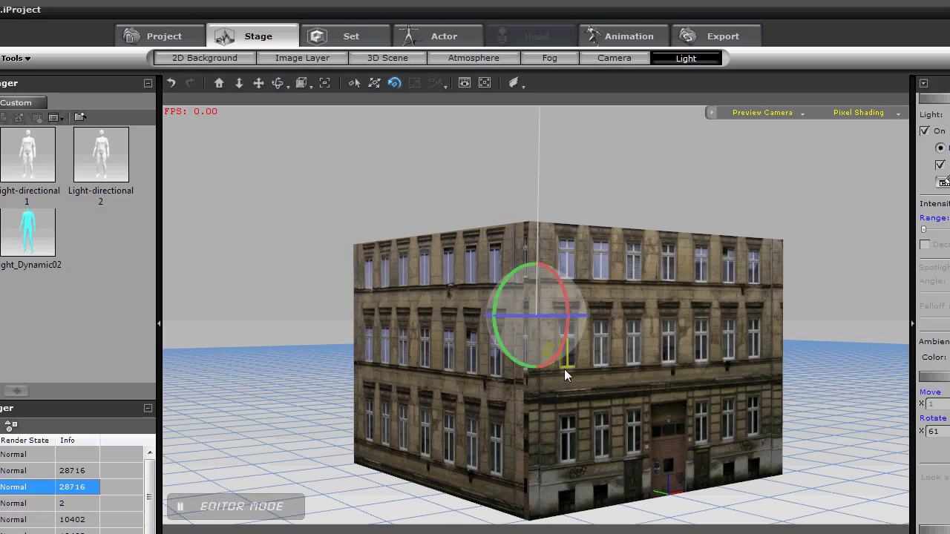
{"action": "middle_click_drag", "start_coordinate": [564, 368], "coordinate": [425, 384]}
{"action": "right_click_drag", "start_coordinate": [425, 385], "coordinate": [563, 357]}
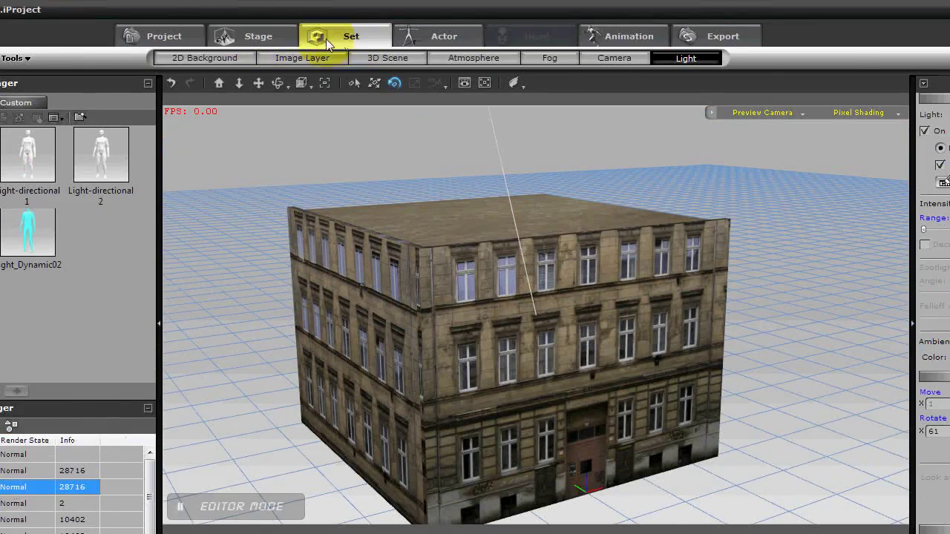
{"action": "left_click", "coordinate": [337, 46]}
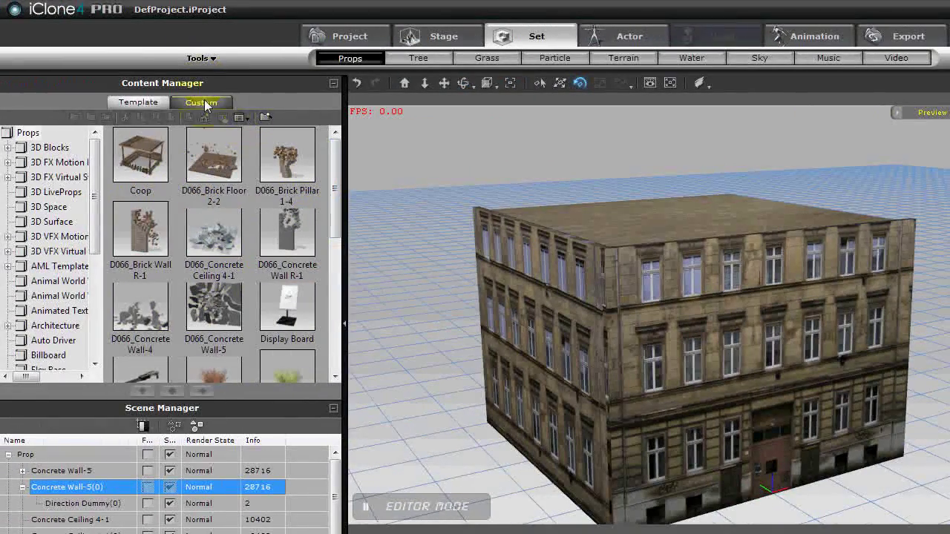
Add WOOD FRAME RUIN_01 from the custom old wood building props to the scene in front of the building
{"action": "left_click", "coordinate": [202, 103]}
{"action": "left_click_drag", "start_coordinate": [335, 153], "coordinate": [335, 314]}
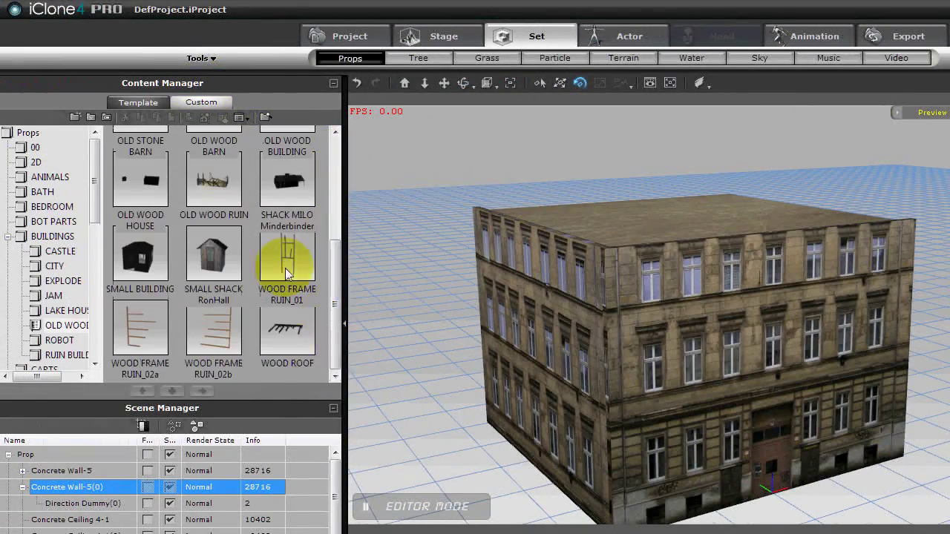
{"action": "left_click_drag", "start_coordinate": [289, 259], "coordinate": [411, 331]}
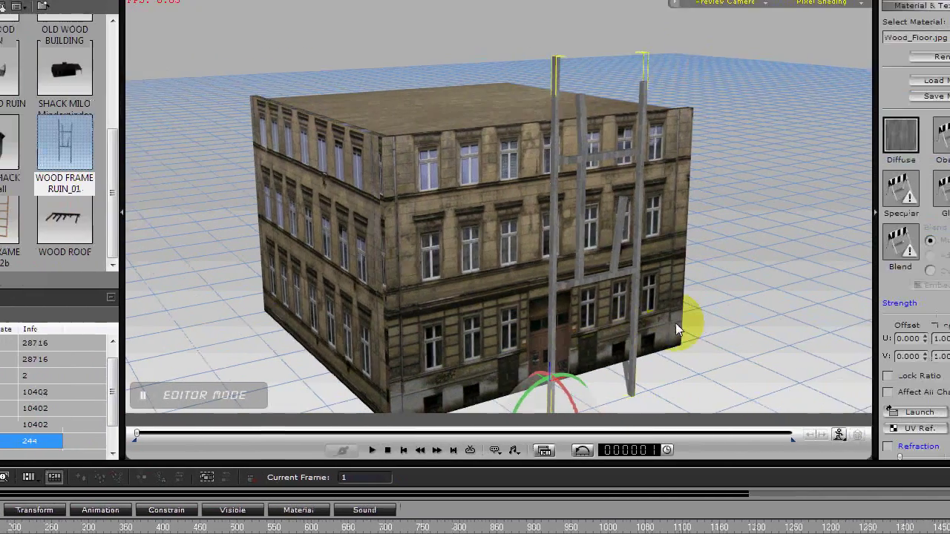
Scale the wood frame uniformly to about 78% to match the building's height and move it behind the front facade
{"action": "left_click_drag", "start_coordinate": [675, 323], "coordinate": [448, 291]}
{"action": "key", "text": "w"}
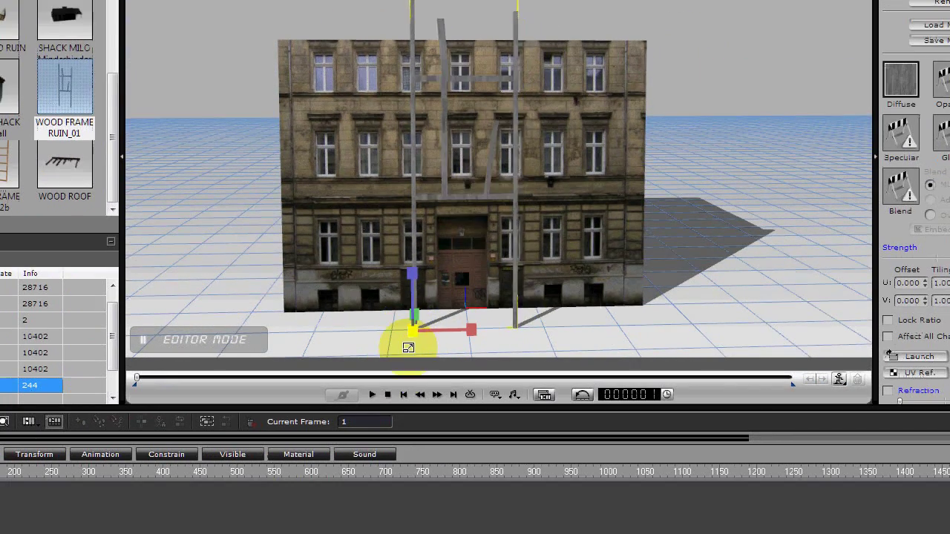
{"action": "left_click_drag", "start_coordinate": [408, 347], "coordinate": [405, 366]}
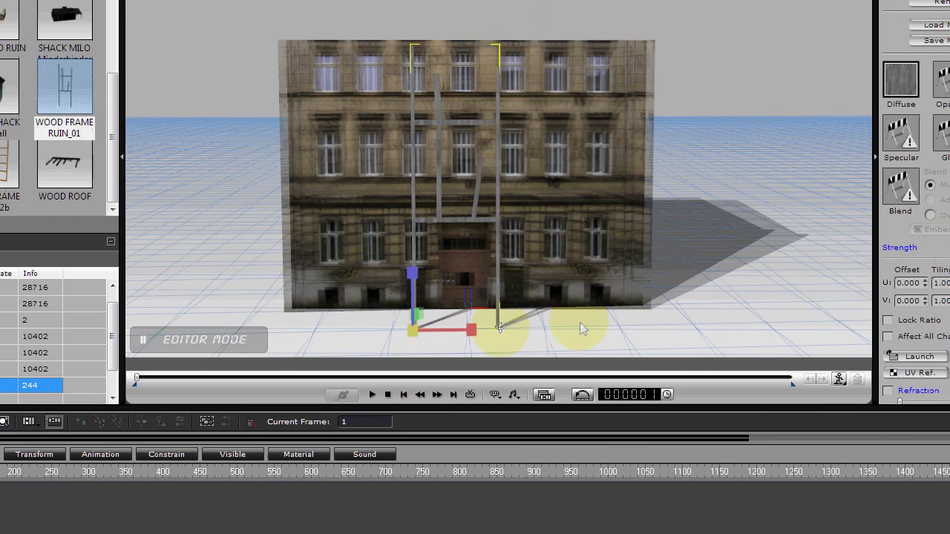
{"action": "right_click_drag", "start_coordinate": [581, 329], "coordinate": [437, 339]}
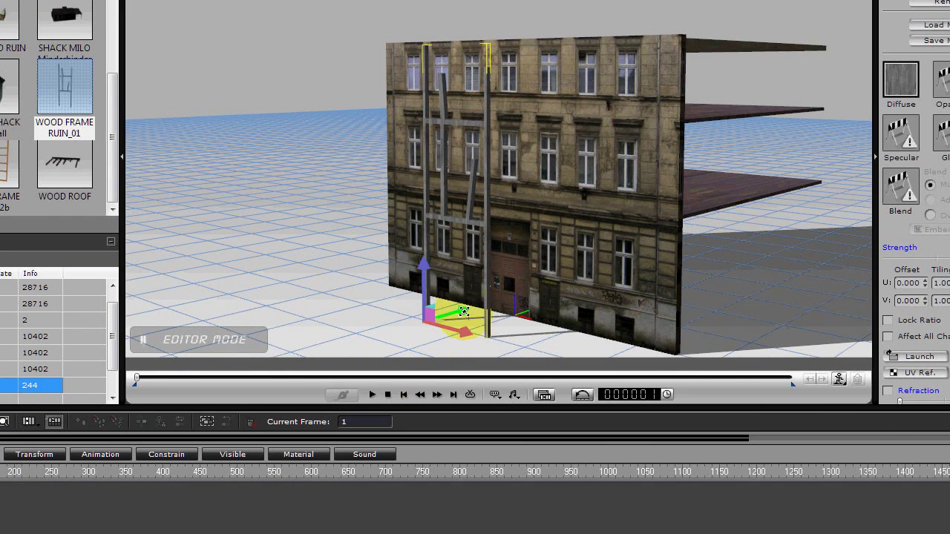
{"action": "left_click_drag", "start_coordinate": [463, 311], "coordinate": [430, 298]}
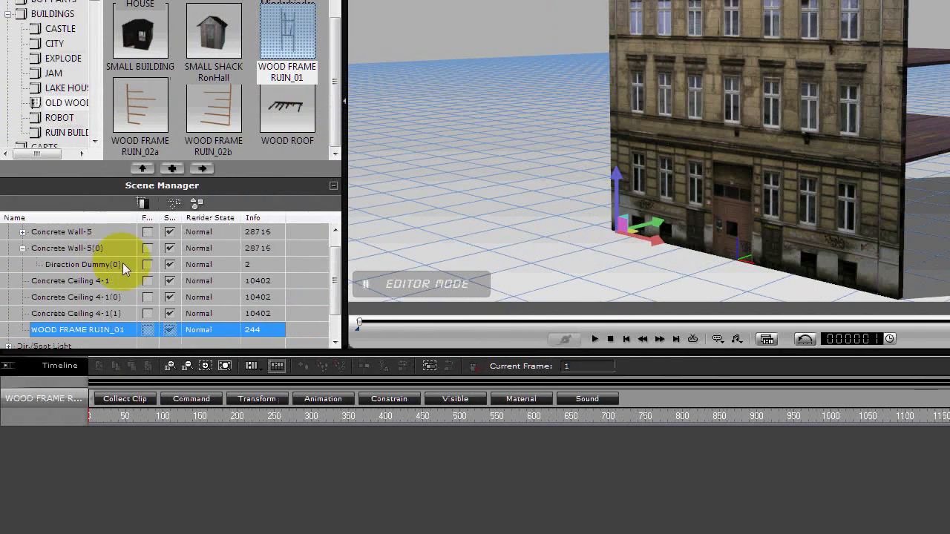
Hide Concrete Wall-5 and Concrete Wall-5(0) to expose the floors and the wood frame
{"action": "left_click_drag", "start_coordinate": [333, 269], "coordinate": [323, 250]}
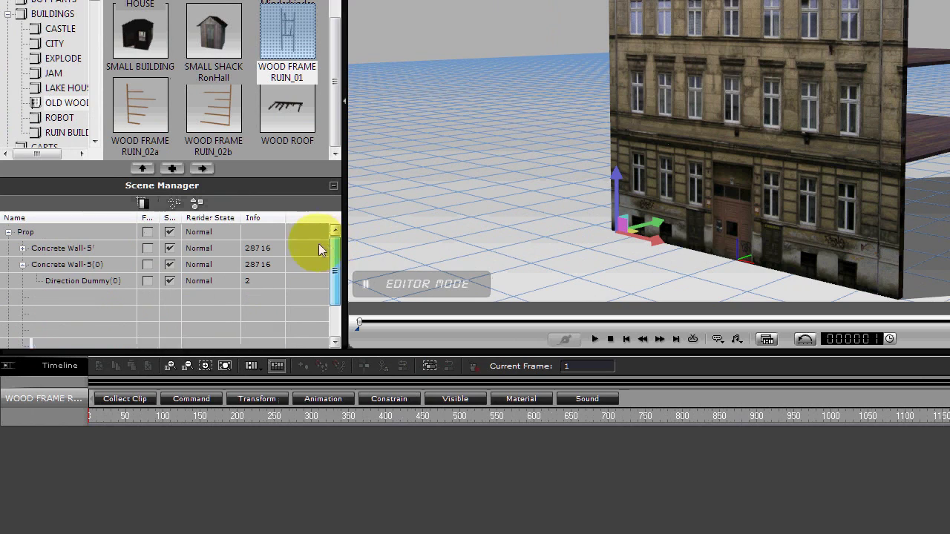
{"action": "left_click", "coordinate": [170, 247]}
{"action": "left_click", "coordinate": [170, 264]}
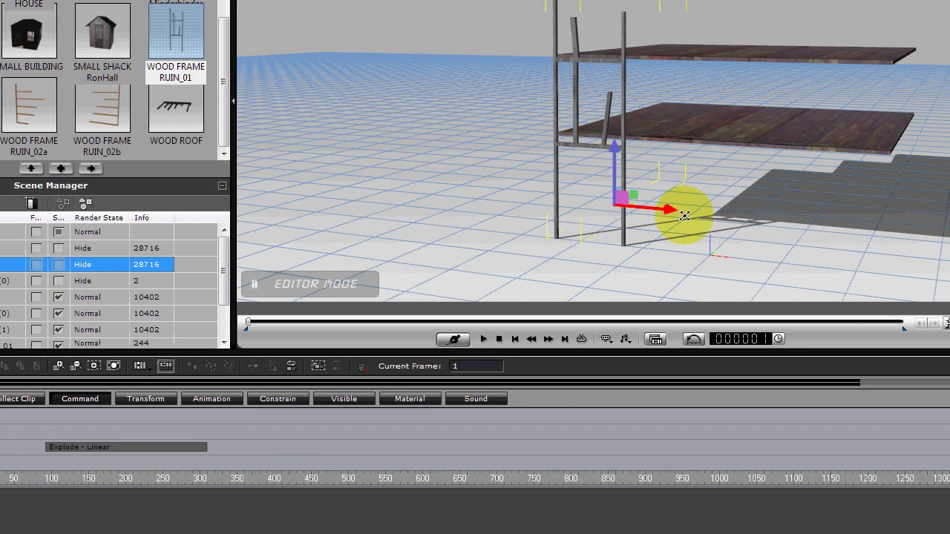
{"action": "left_click_drag", "start_coordinate": [684, 216], "coordinate": [730, 221], "text": "ctrl"}
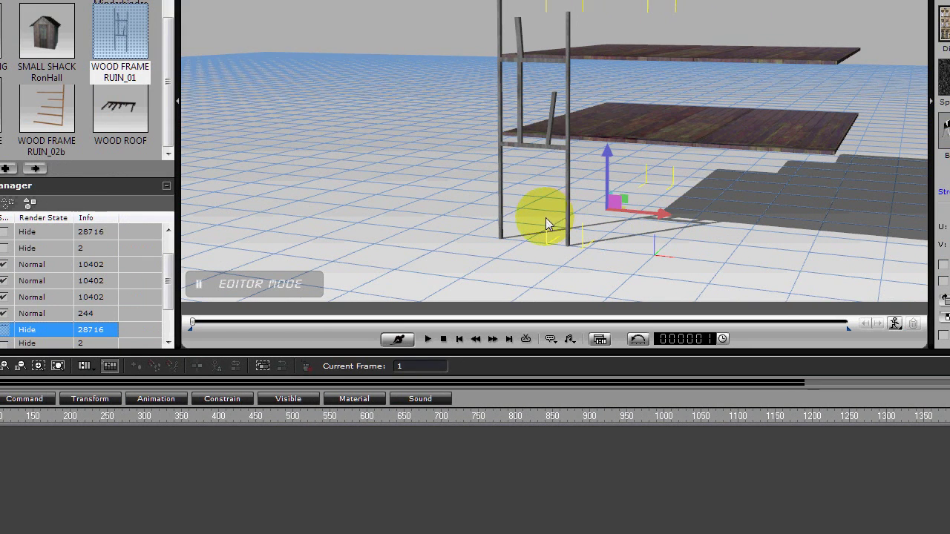
{"action": "key", "text": "Delete"}
{"action": "key", "text": "F3"}
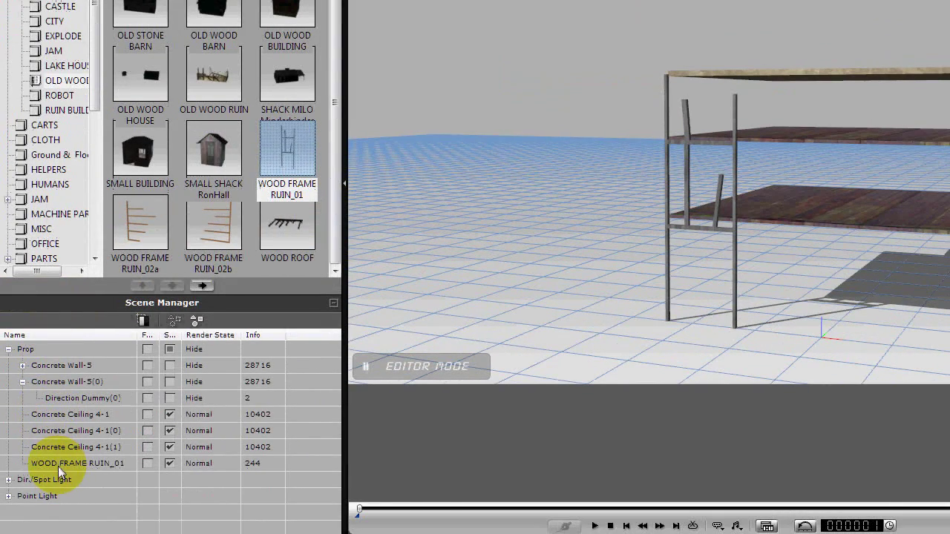
Duplicate WOOD FRAME RUIN_01 along the building's front and farther inside, making four frames under the floors
{"action": "left_click", "coordinate": [58, 466]}
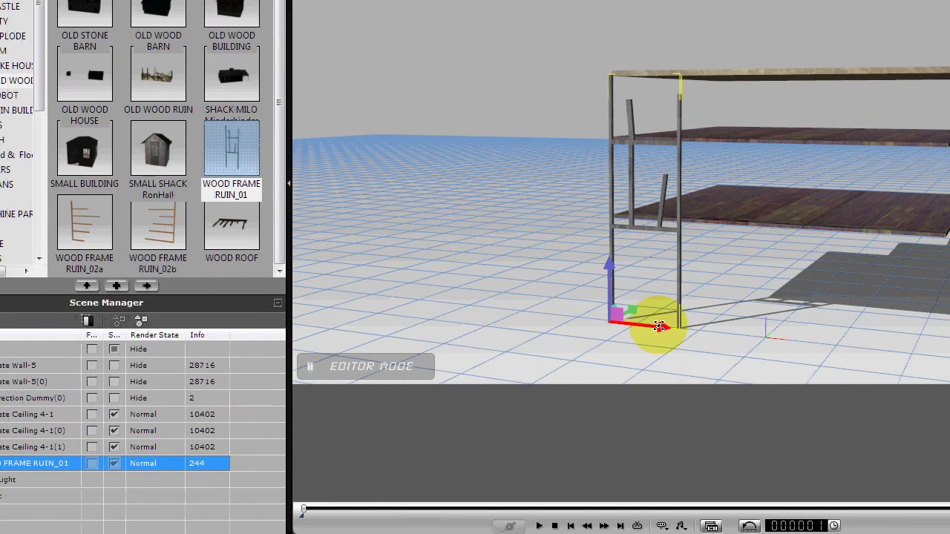
{"action": "left_click_drag", "start_coordinate": [658, 326], "coordinate": [844, 342], "text": "shift"}
{"action": "left_click_drag", "start_coordinate": [677, 343], "coordinate": [753, 348], "text": "shift"}
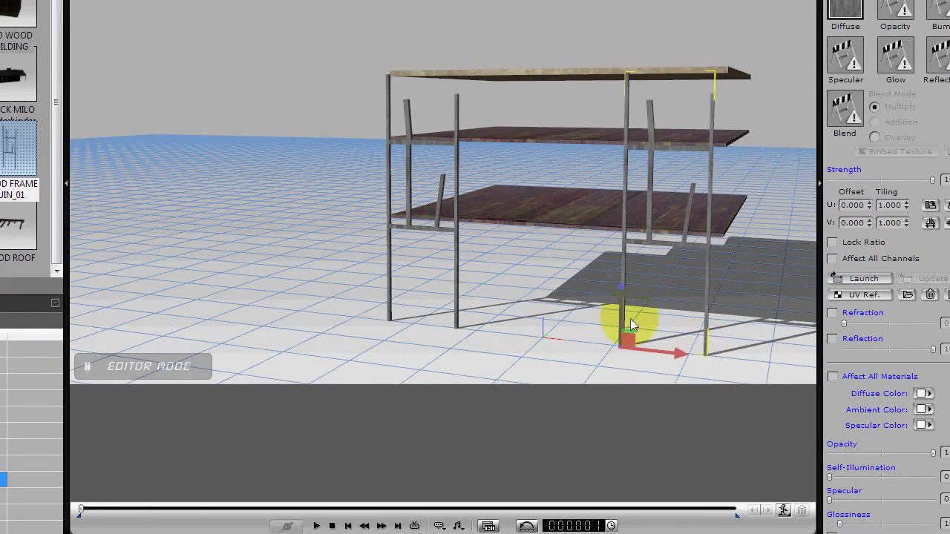
{"action": "right_click_drag", "start_coordinate": [595, 313], "coordinate": [540, 269], "text": "alt"}
{"action": "left_click_drag", "start_coordinate": [541, 270], "coordinate": [274, 244], "text": "alt"}
{"action": "left_click_drag", "start_coordinate": [448, 315], "coordinate": [330, 249], "text": "shift"}
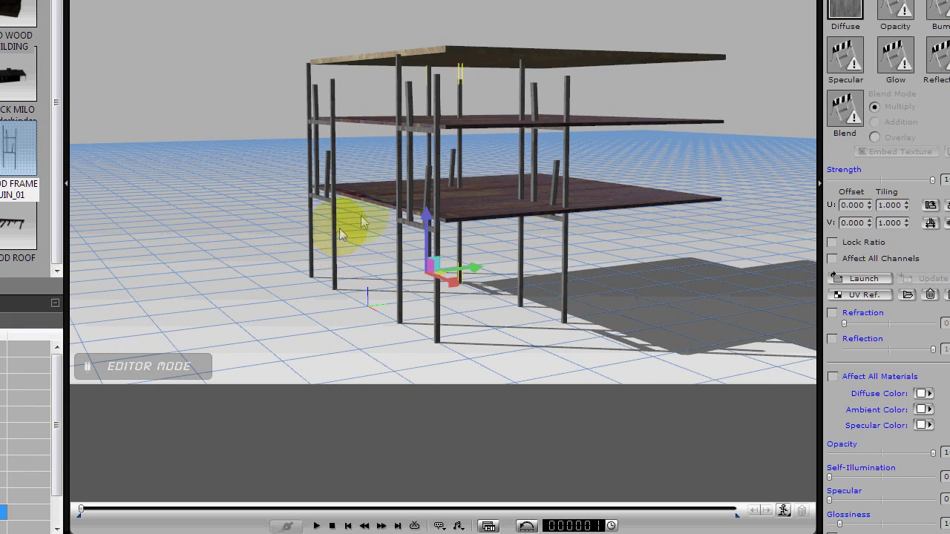
Set the Z rotation of the newest wood frame copy to 90
{"action": "left_click", "coordinate": [403, 230]}
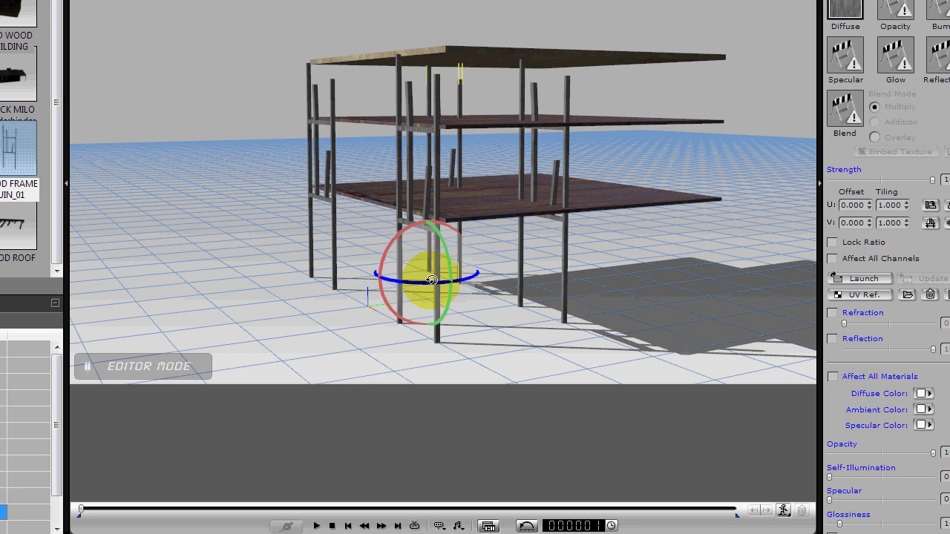
{"action": "left_click_drag", "start_coordinate": [432, 280], "coordinate": [437, 281]}
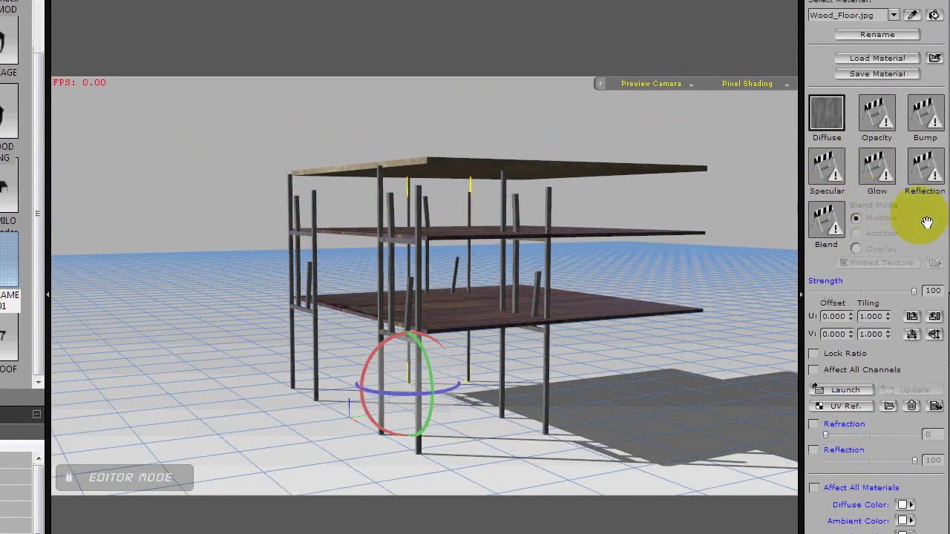
{"action": "scroll", "coordinate": [915, 212], "scroll_direction": "up", "scroll_amount": 10}
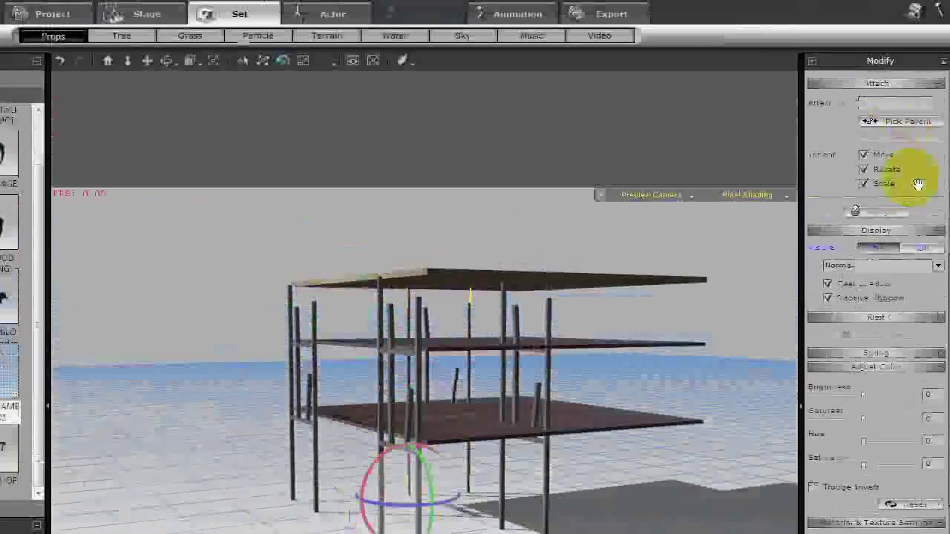
{"action": "scroll", "coordinate": [920, 282], "scroll_direction": "up", "scroll_amount": 10}
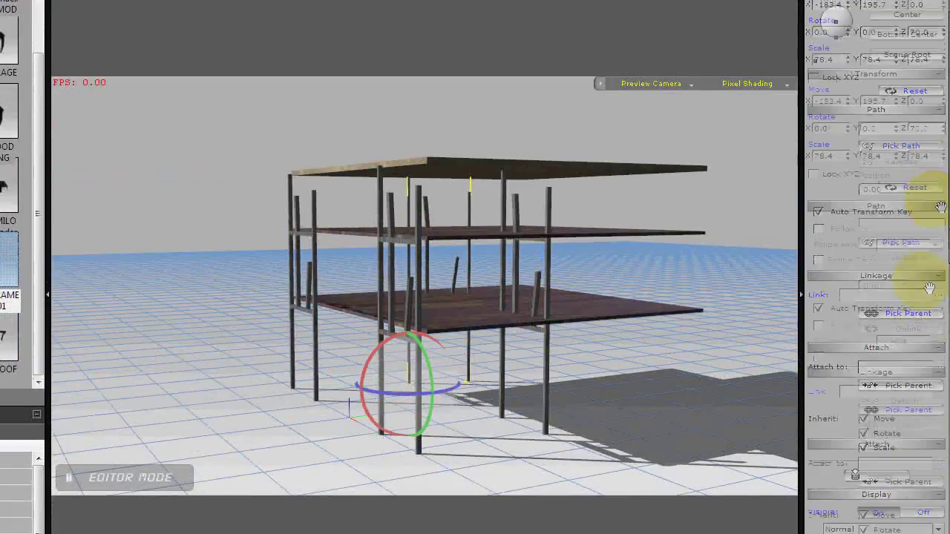
{"action": "double_click", "coordinate": [918, 130]}
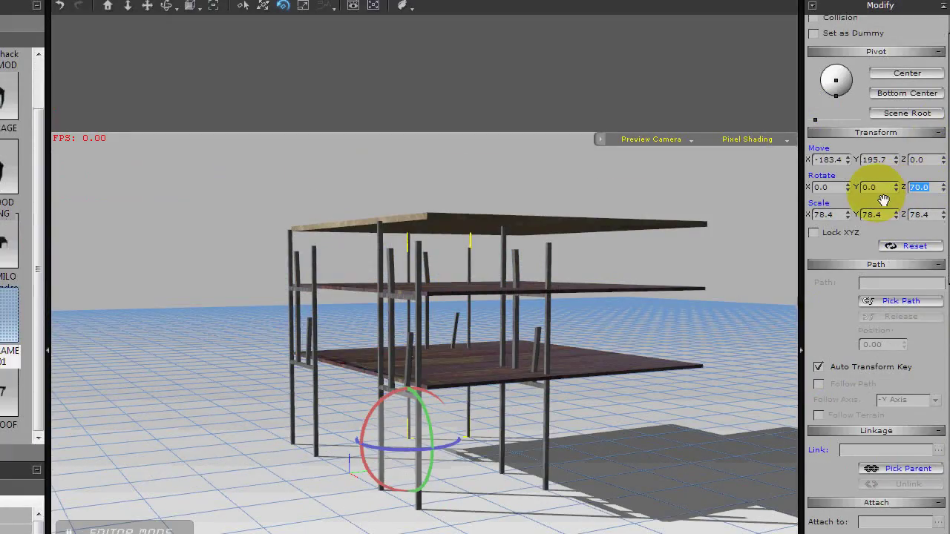
{"action": "type", "text": "90"}
{"action": "key", "text": "Return"}
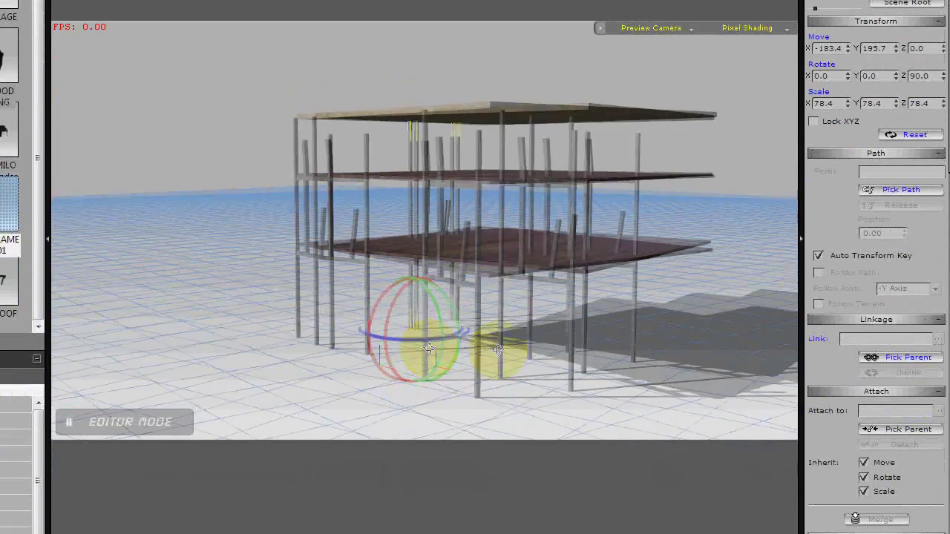
Copy the rotated wood frame to about X -26, and add another copy at about Y 361 toward the rear
{"action": "left_click_drag", "start_coordinate": [497, 350], "coordinate": [581, 367]}
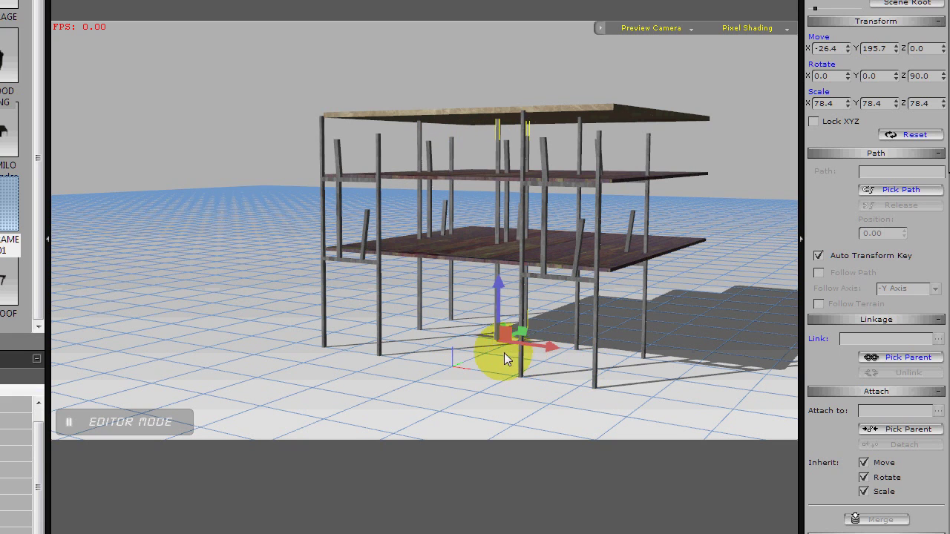
{"action": "right_click_drag", "start_coordinate": [503, 352], "coordinate": [478, 355]}
{"action": "left_click_drag", "start_coordinate": [589, 334], "coordinate": [667, 339]}
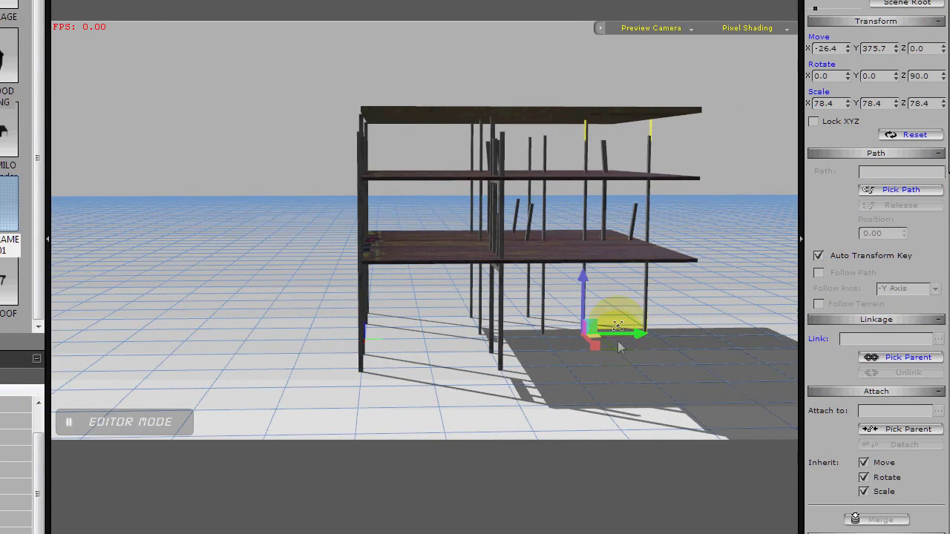
{"action": "right_click_drag", "start_coordinate": [617, 325], "coordinate": [492, 430]}
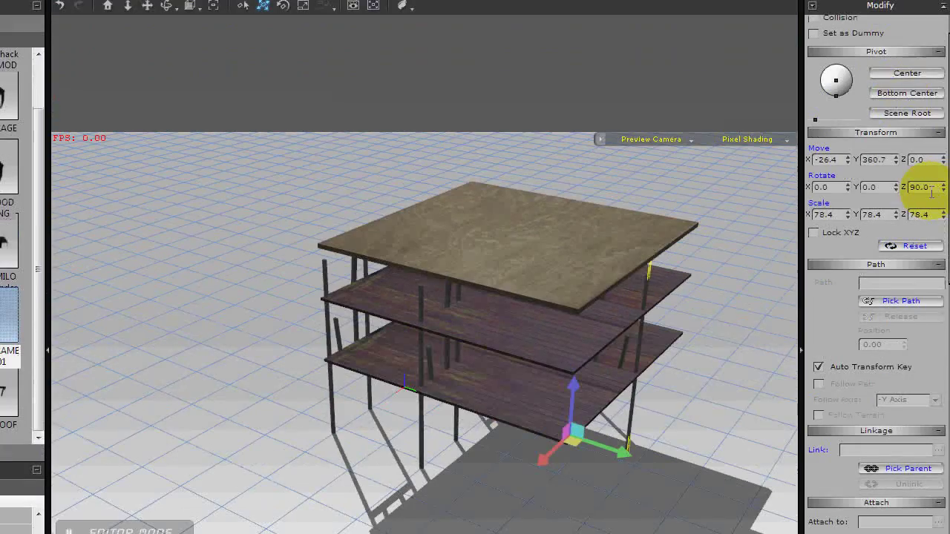
Set the rear wood frame's Z rotation to 0 and place one more copy to support the rear of the floors
{"action": "type", "text": "0"}
{"action": "key", "text": "Return"}
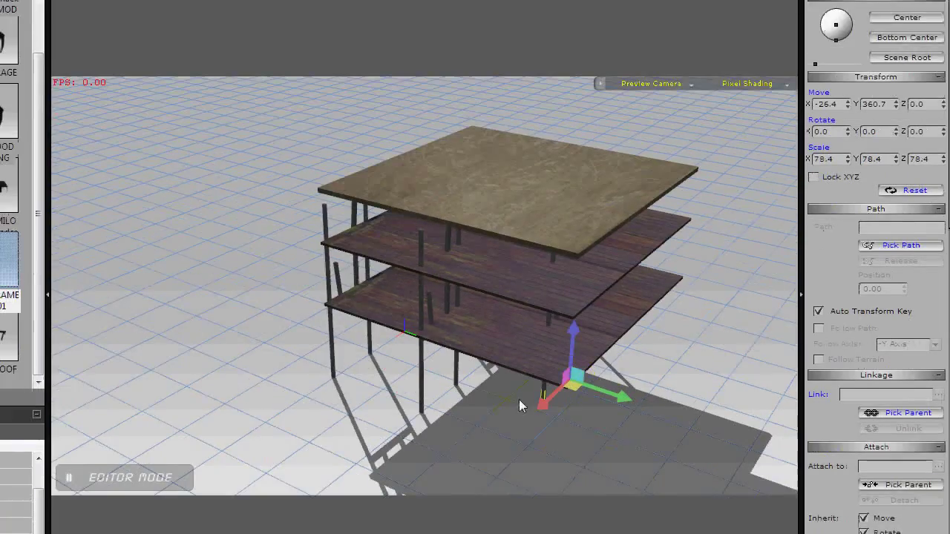
{"action": "right_click_drag", "start_coordinate": [505, 442], "coordinate": [568, 250]}
{"action": "left_click_drag", "start_coordinate": [646, 344], "coordinate": [705, 357]}
{"action": "right_click_drag", "start_coordinate": [705, 357], "coordinate": [558, 372]}
{"action": "left_click_drag", "start_coordinate": [605, 348], "coordinate": [495, 361]}
{"action": "mouse_move", "coordinate": [361, 334]}
{"action": "right_mouse_down"}
{"action": "mouse_move", "coordinate": [738, 276]}
{"action": "mouse_move", "coordinate": [552, 191]}
{"action": "mouse_move", "coordinate": [430, 100]}
{"action": "mouse_move", "coordinate": [374, 320]}
{"action": "right_mouse_up"}
{"action": "right_click_drag", "start_coordinate": [438, 377], "coordinate": [579, 191]}
Show Concrete Wall-5 and Concrete Wall-5(0) again around the wood frames
{"action": "left_click", "coordinate": [113, 465]}
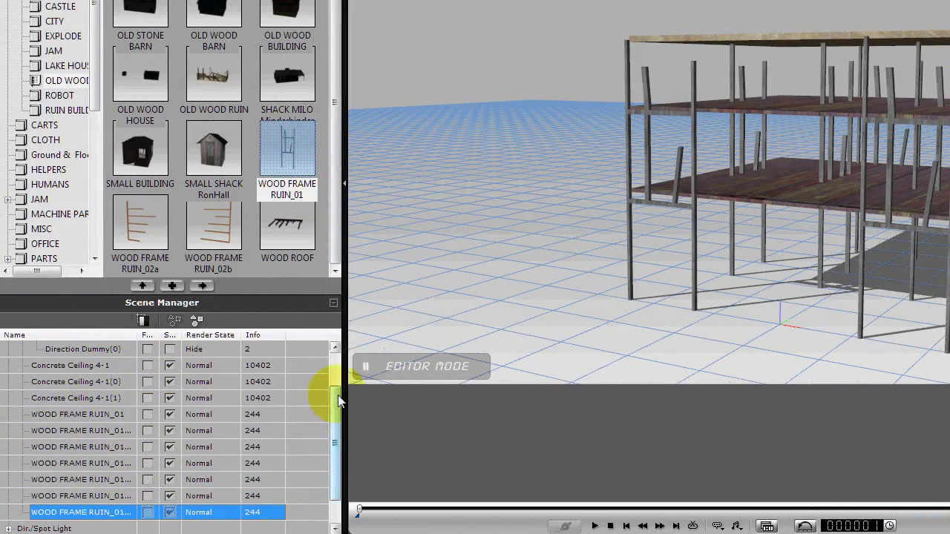
{"action": "scroll", "coordinate": [338, 401], "scroll_direction": "up", "scroll_amount": 1}
{"action": "left_click", "coordinate": [170, 365]}
{"action": "left_click", "coordinate": [171, 381]}
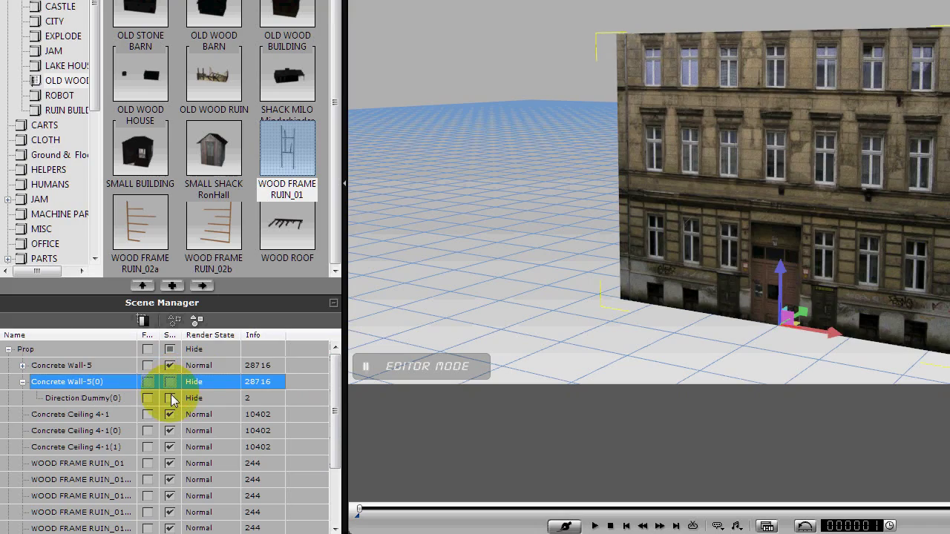
{"action": "middle_click_drag", "start_coordinate": [640, 363], "coordinate": [762, 246]}
{"action": "middle_click_drag", "start_coordinate": [540, 247], "coordinate": [578, 243]}
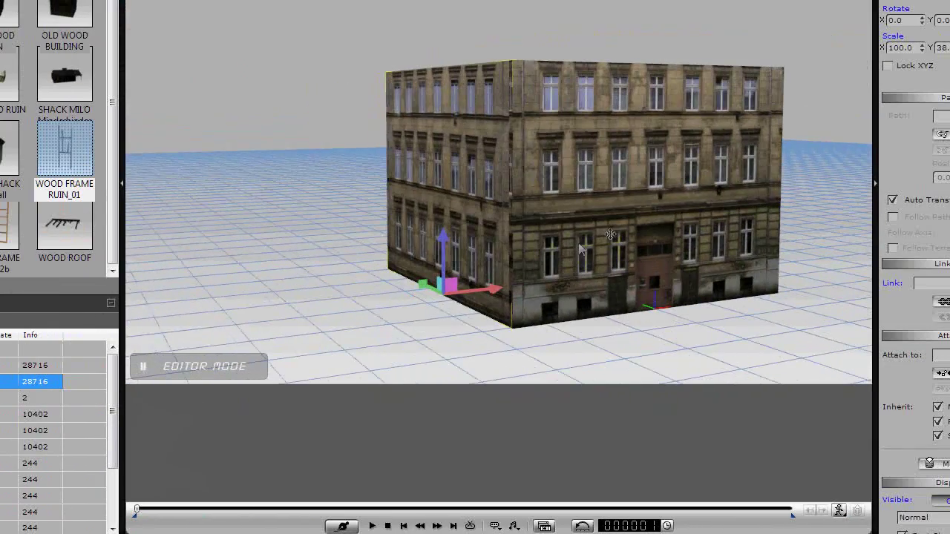
Play the collapse animation to examine the building with the wood frames inside
{"action": "left_click", "coordinate": [372, 525]}
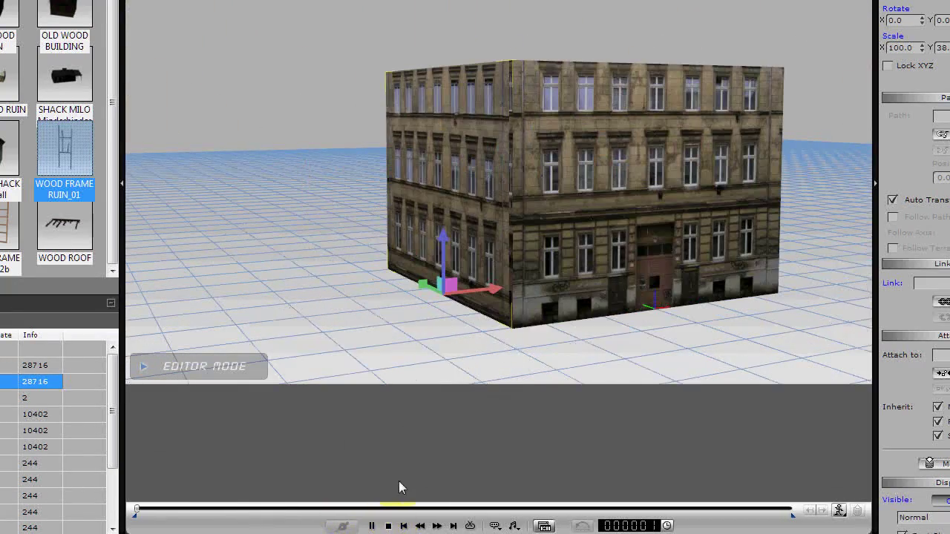
{"action": "right_click_drag", "start_coordinate": [486, 322], "coordinate": [487, 225], "text": "alt"}
{"action": "left_click_drag", "start_coordinate": [487, 225], "coordinate": [447, 277], "text": "alt"}
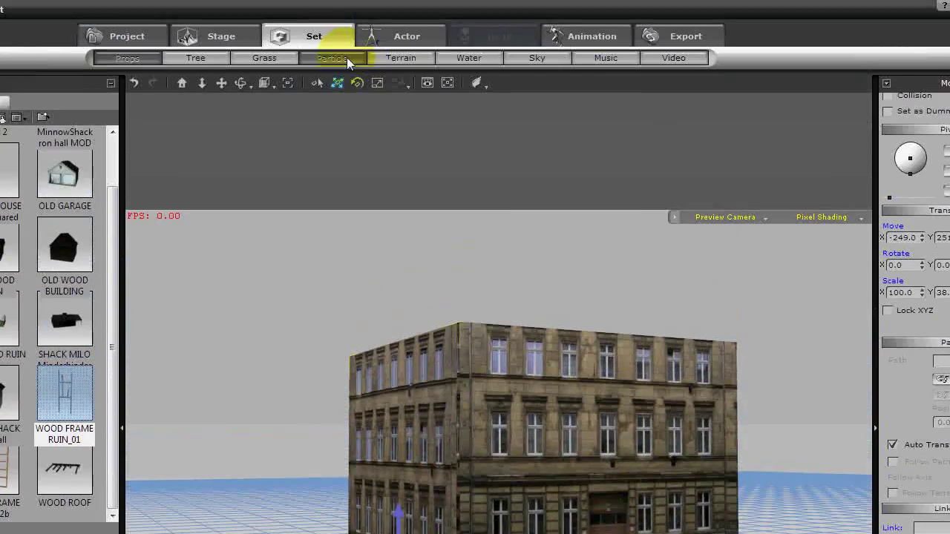
Add the EXPLODE 2 particle effect from the custom particle library to the building's ground floor
{"action": "left_click", "coordinate": [381, 57]}
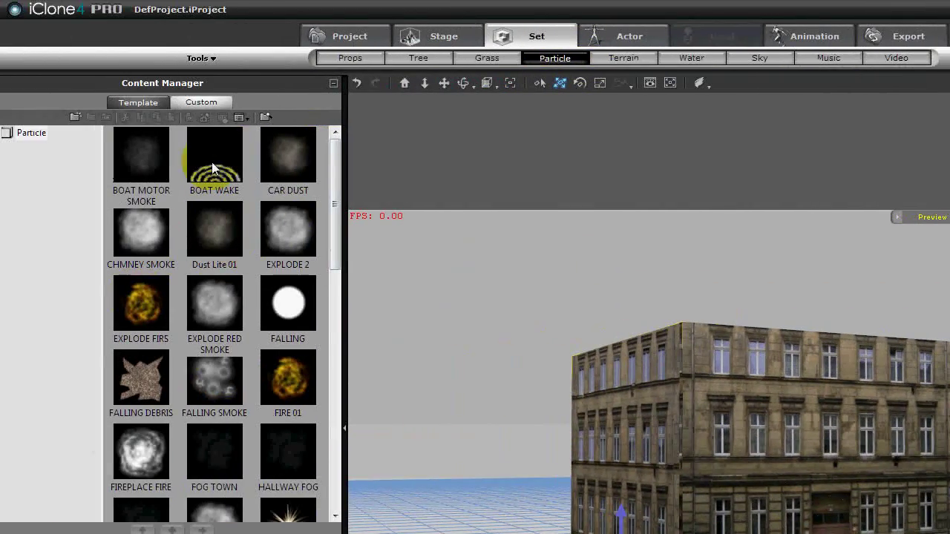
{"action": "left_click", "coordinate": [281, 233]}
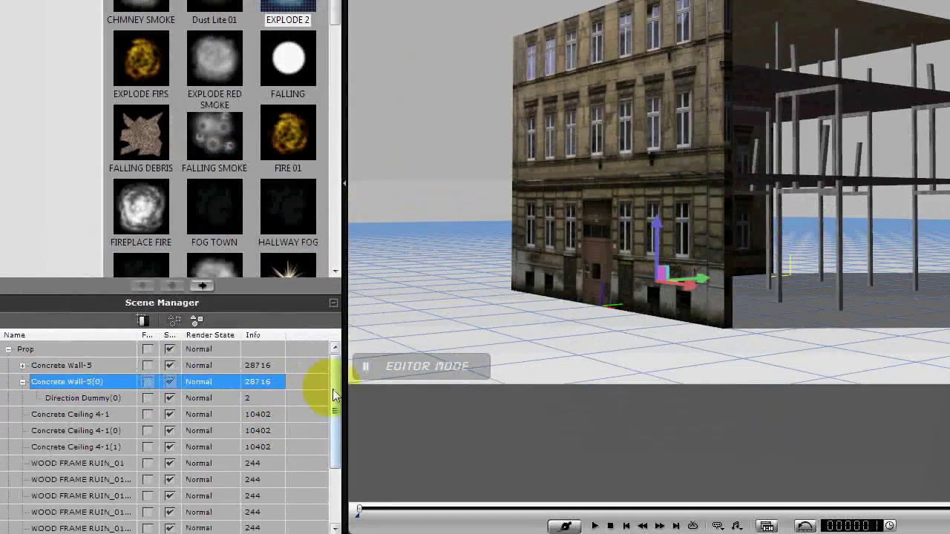
{"action": "left_click_drag", "start_coordinate": [333, 396], "coordinate": [318, 498]}
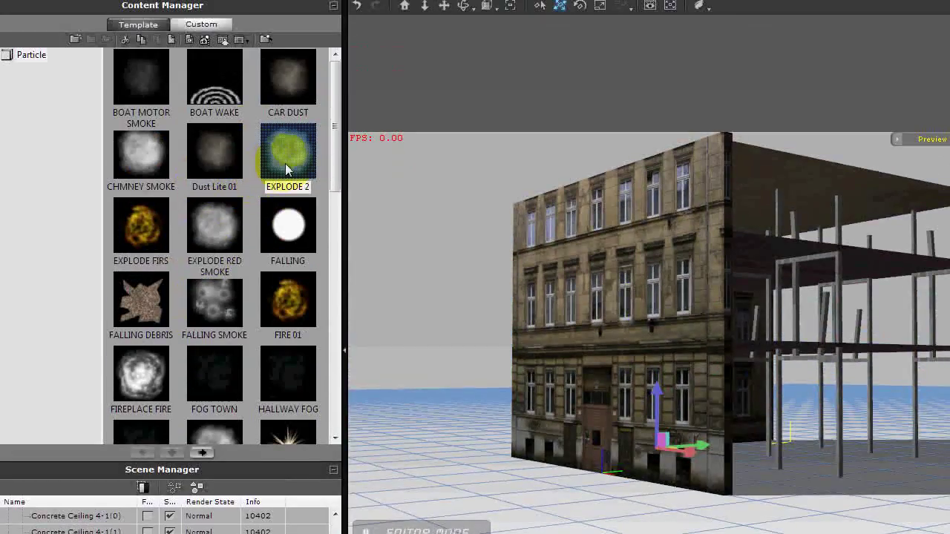
{"action": "left_click_drag", "start_coordinate": [287, 170], "coordinate": [854, 472]}
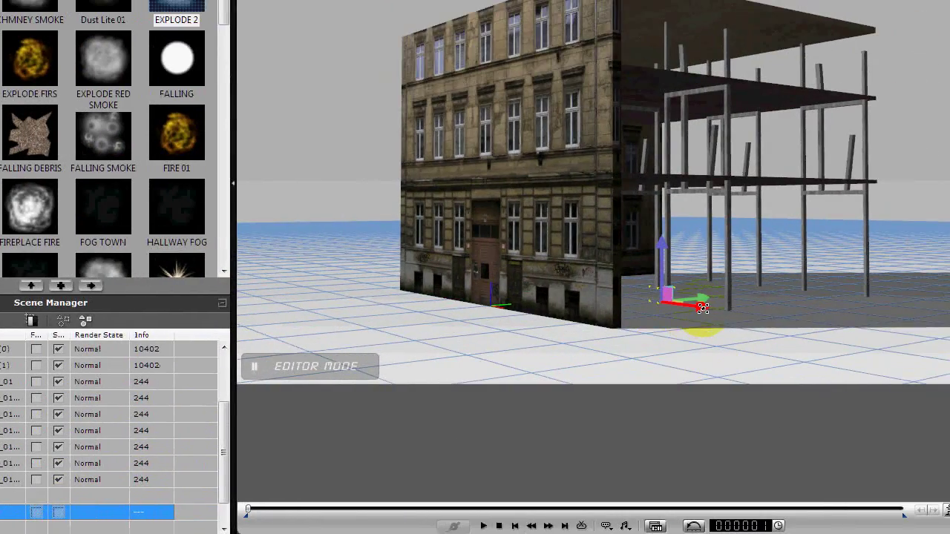
Rotate the EXPLODE SMOKE emitter to line up with the building's walls and raise it toward the ceiling of the ground floor
{"action": "right_click_drag", "start_coordinate": [702, 308], "coordinate": [470, 333]}
{"action": "right_click_drag", "start_coordinate": [577, 354], "coordinate": [577, 393]}
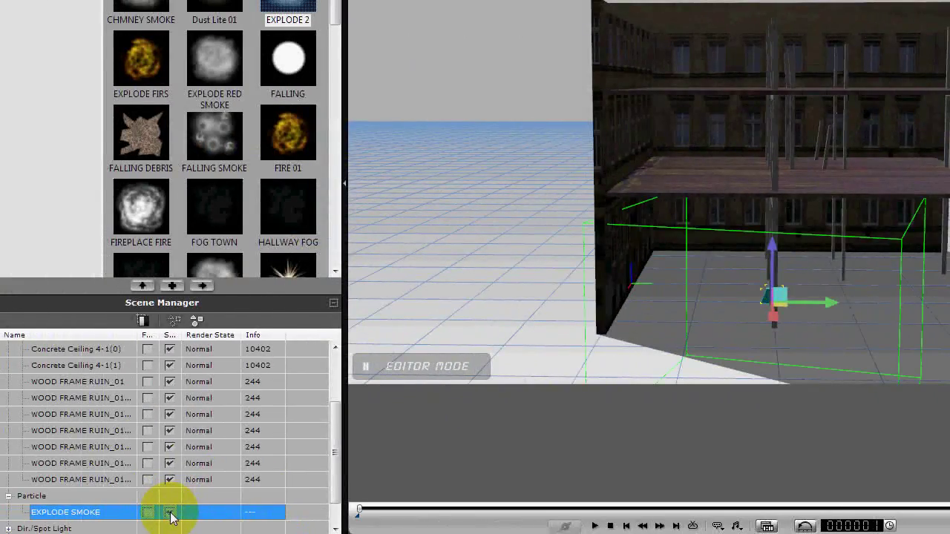
{"action": "left_click", "coordinate": [716, 367]}
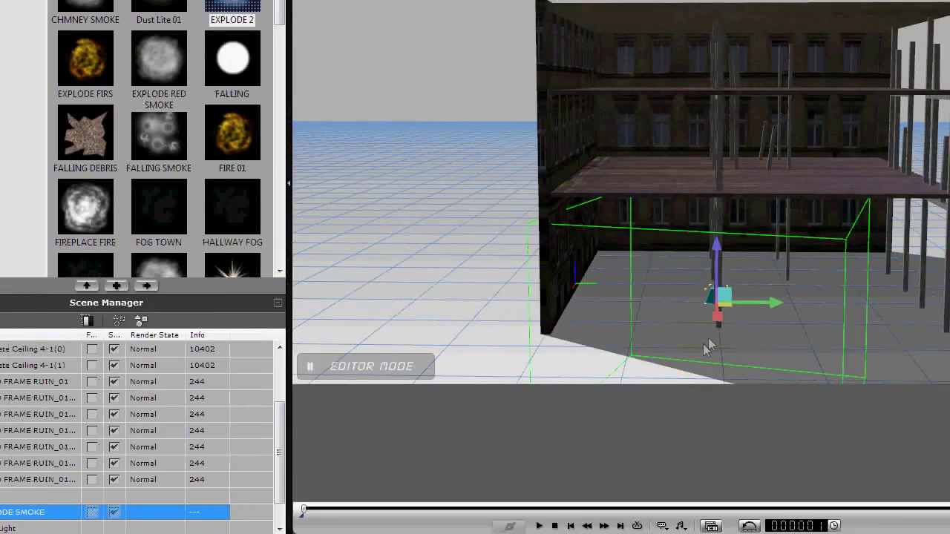
{"action": "key", "text": "e"}
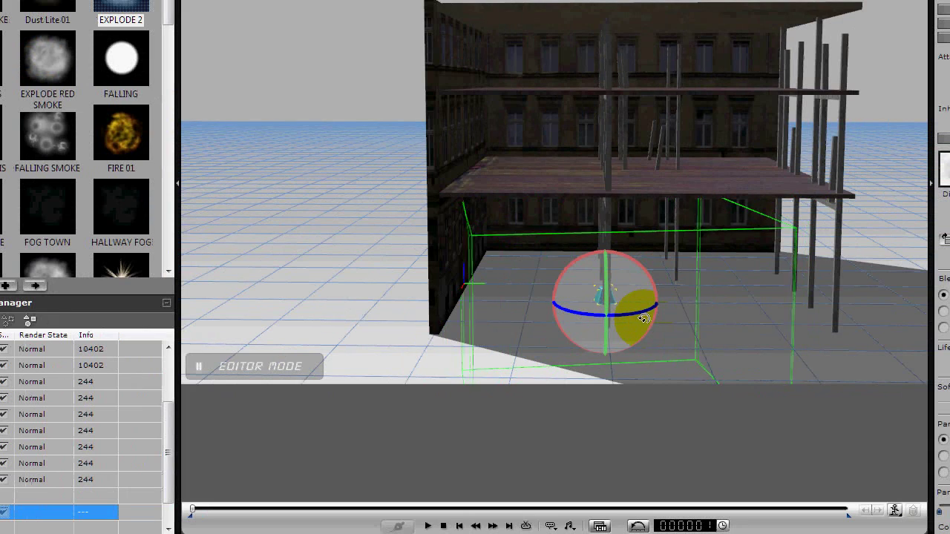
{"action": "left_click_drag", "start_coordinate": [643, 319], "coordinate": [598, 208]}
{"action": "key", "text": "w"}
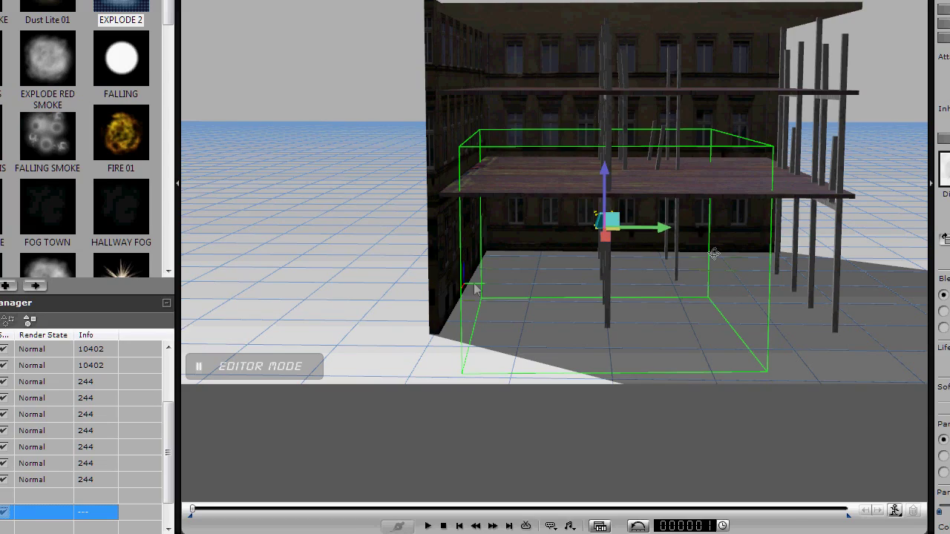
Open the timeline for EXPLODE SMOKE and go through its emission start and end keys
{"action": "middle_click_drag", "start_coordinate": [714, 253], "coordinate": [902, 213]}
{"action": "middle_click_drag", "start_coordinate": [510, 294], "coordinate": [518, 229]}
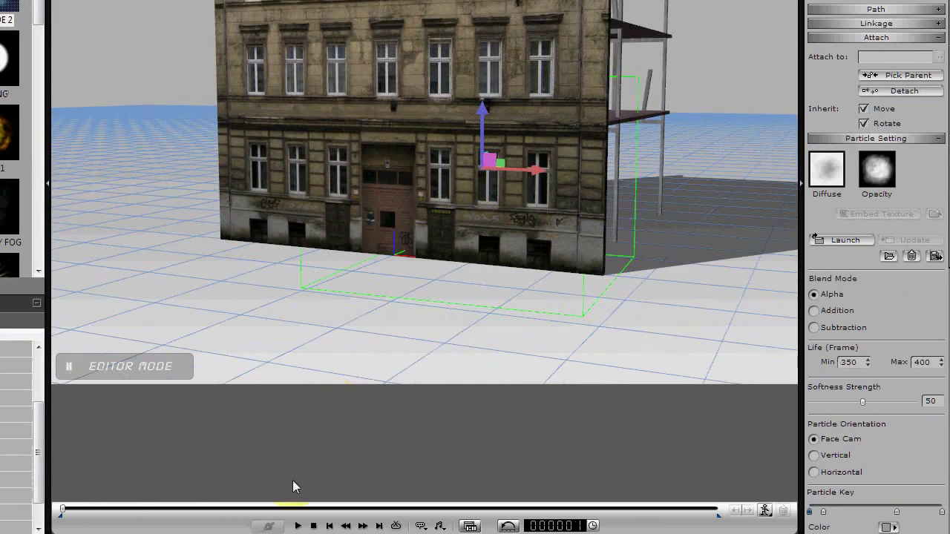
{"action": "left_click", "coordinate": [470, 526]}
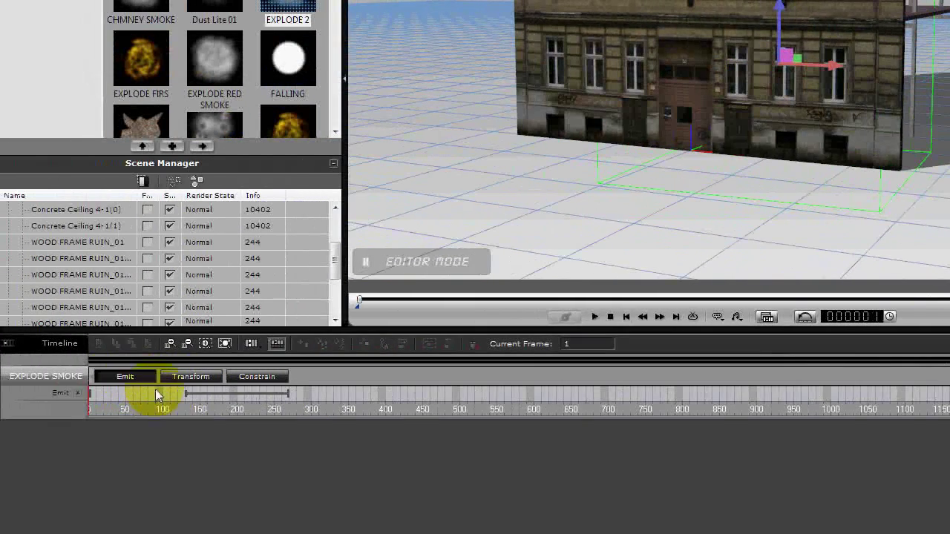
{"action": "left_click", "coordinate": [186, 394]}
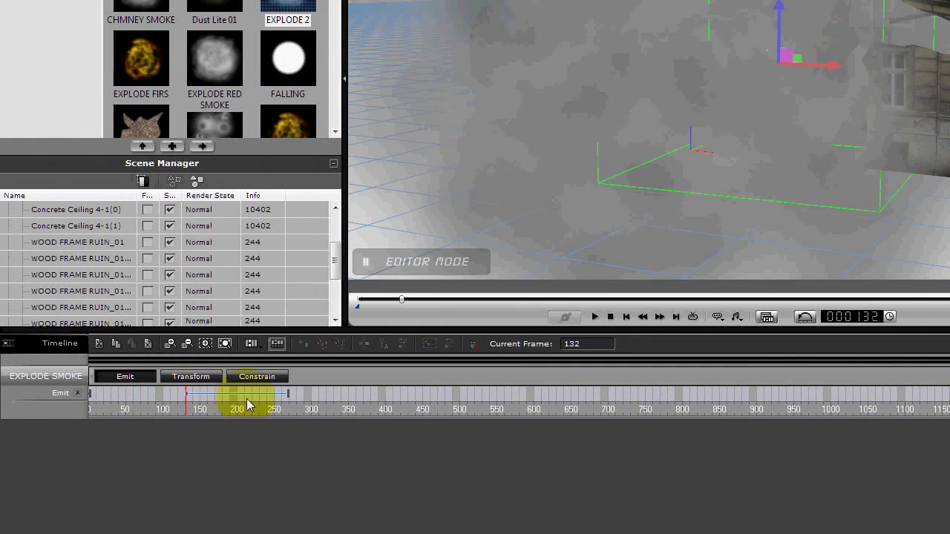
{"action": "left_click", "coordinate": [304, 397]}
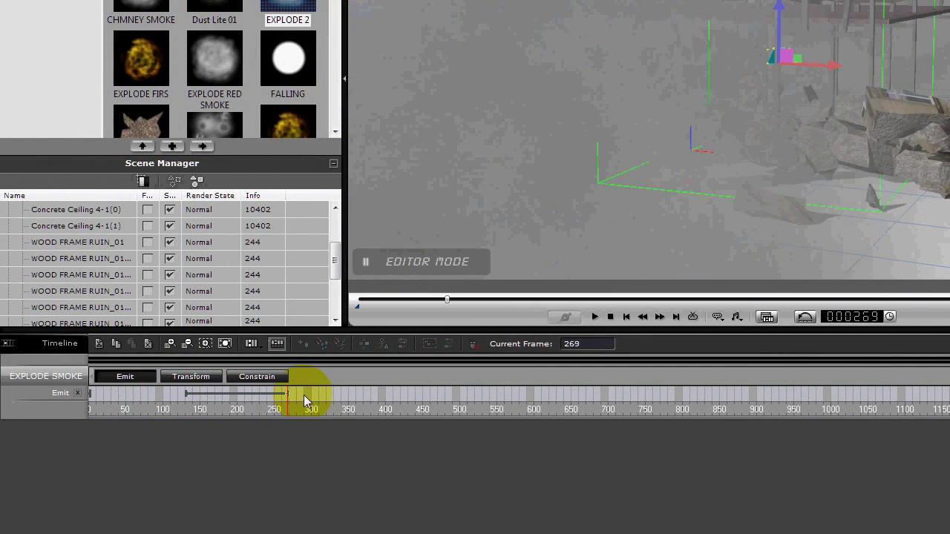
Play the collapse to check the smoke timing and shift the emission start key earlier to about frame 112
{"action": "left_click", "coordinate": [164, 394]}
{"action": "key", "text": "space"}
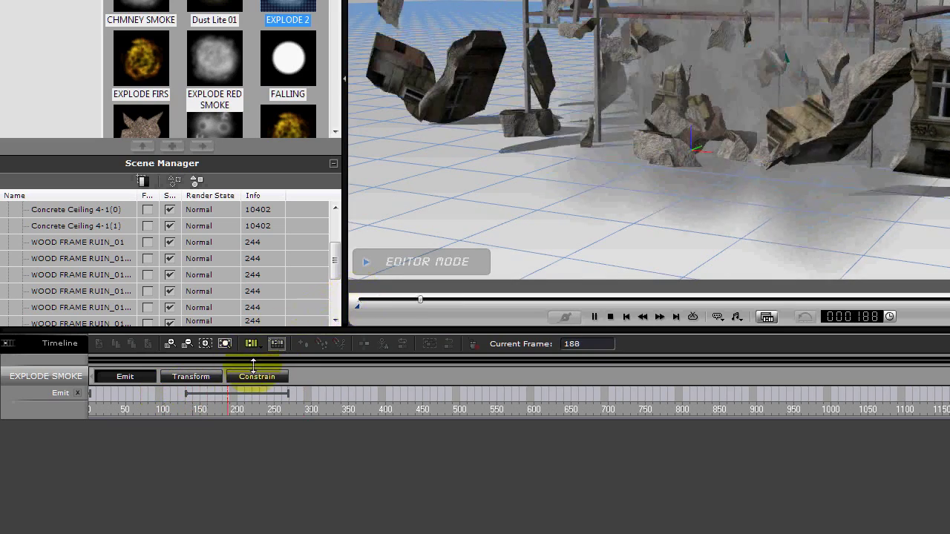
{"action": "key", "text": "space"}
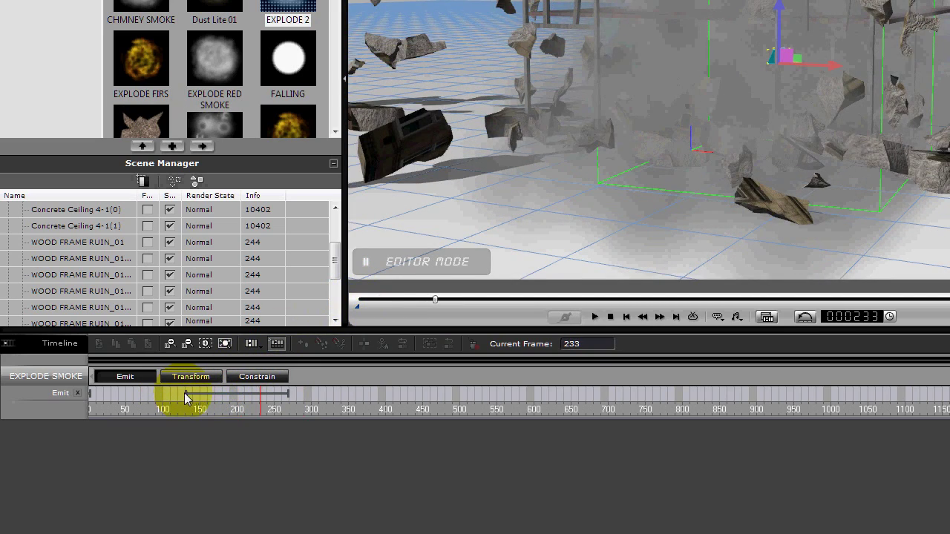
{"action": "left_click_drag", "start_coordinate": [186, 399], "coordinate": [160, 400]}
{"action": "key", "text": "space"}
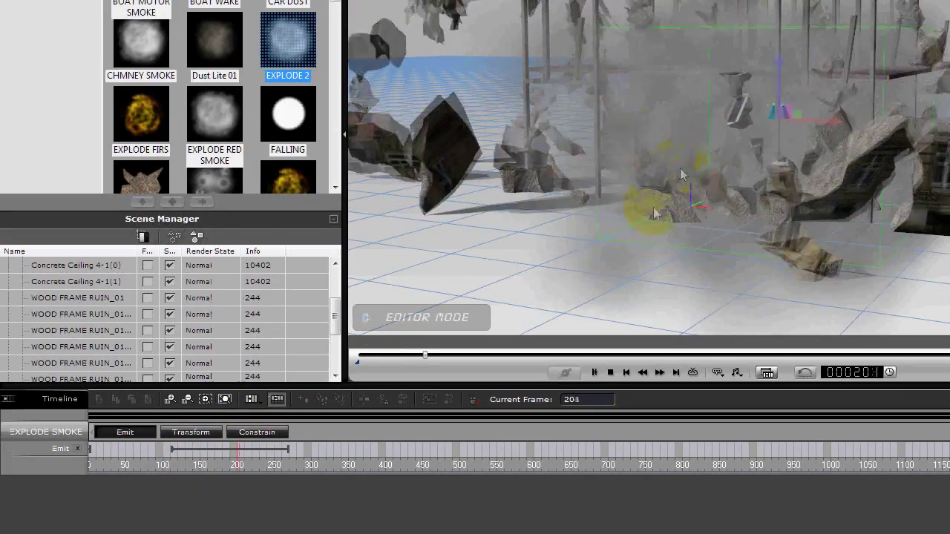
{"action": "key", "text": "space"}
At frame 204, raise the EXPLODE SMOKE emitter to the building's upper floors, at a Z position of about 287
{"action": "key", "text": "x"}
{"action": "left_click_drag", "start_coordinate": [667, 154], "coordinate": [695, 286]}
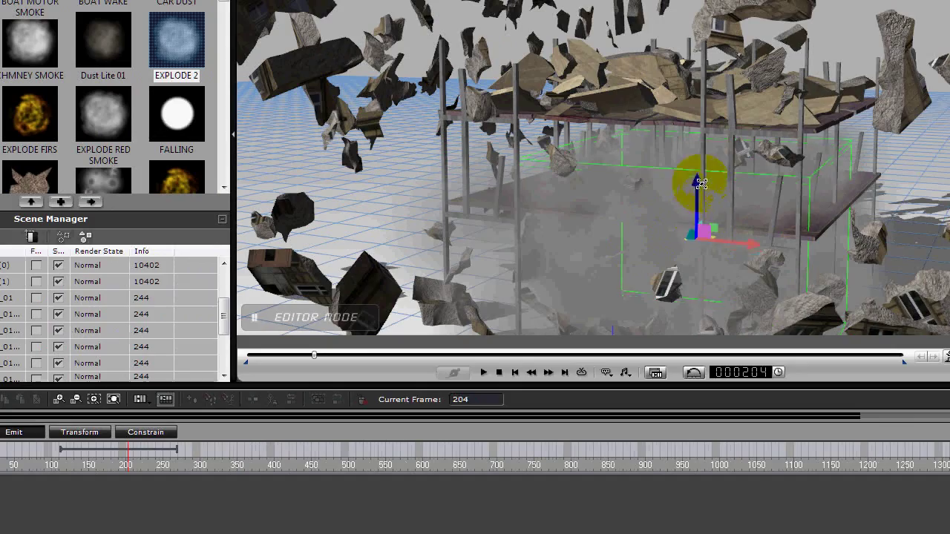
{"action": "left_click_drag", "start_coordinate": [701, 184], "coordinate": [703, 49]}
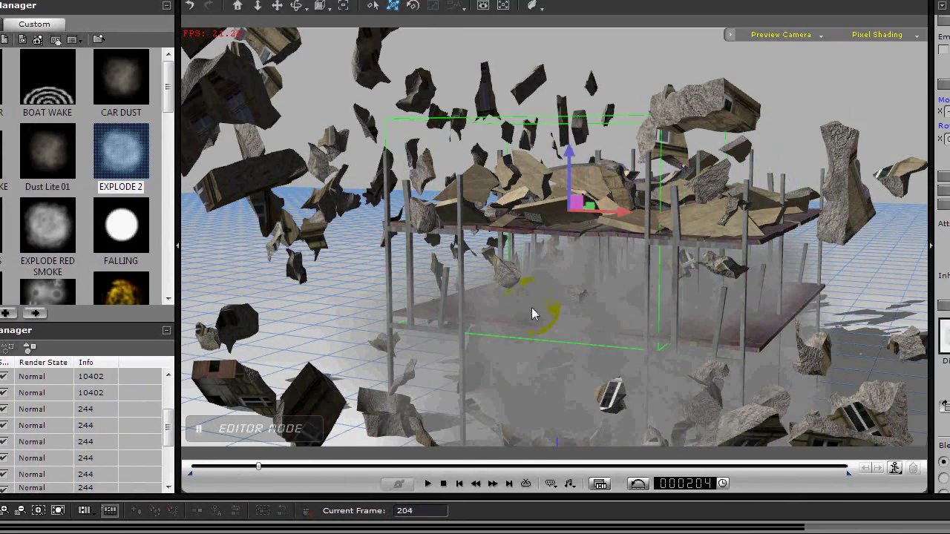
{"action": "key", "text": "c"}
{"action": "left_click_drag", "start_coordinate": [532, 307], "coordinate": [695, 286]}
{"action": "key", "text": "x"}
{"action": "left_click_drag", "start_coordinate": [593, 254], "coordinate": [583, 146]}
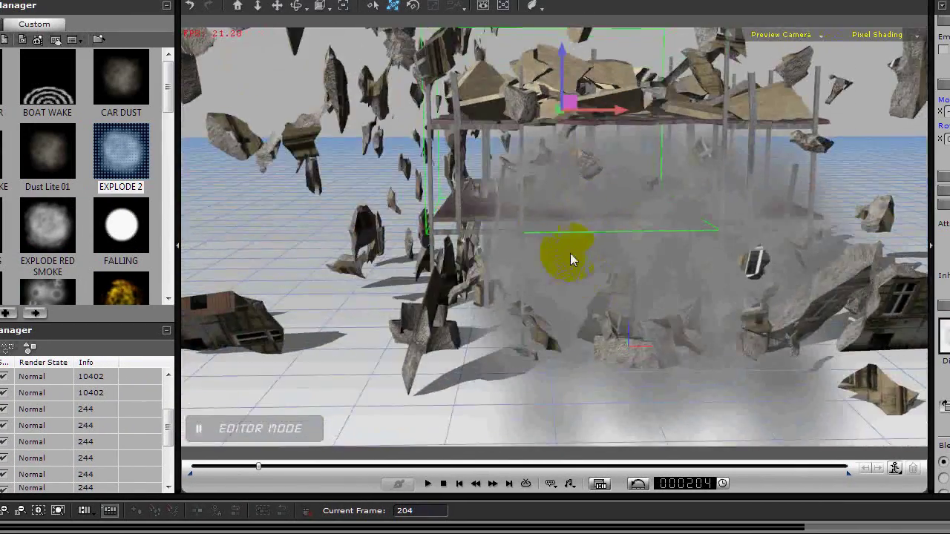
{"action": "left_click_drag", "start_coordinate": [569, 253], "coordinate": [579, 269]}
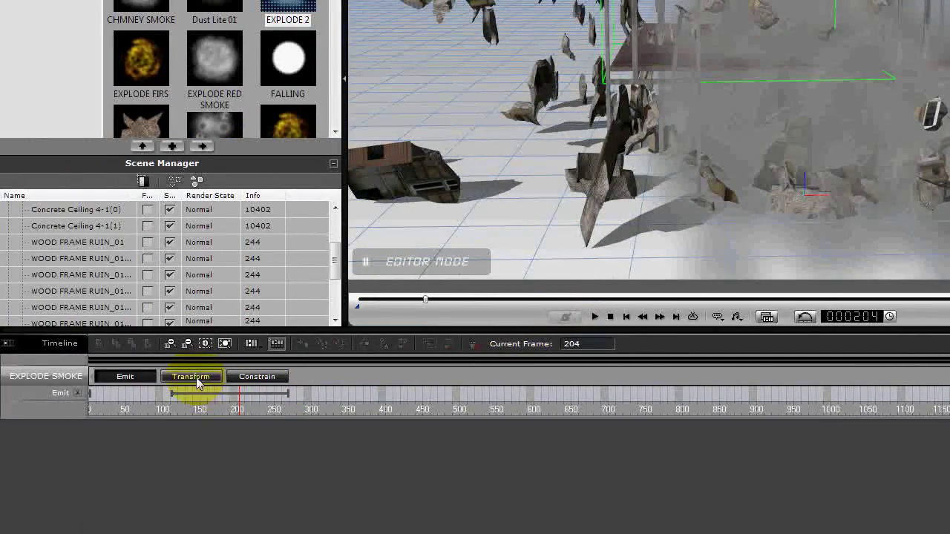
Show the emitter's Transform track and move the key for its raised position earlier to about frame 147
{"action": "left_click", "coordinate": [197, 379]}
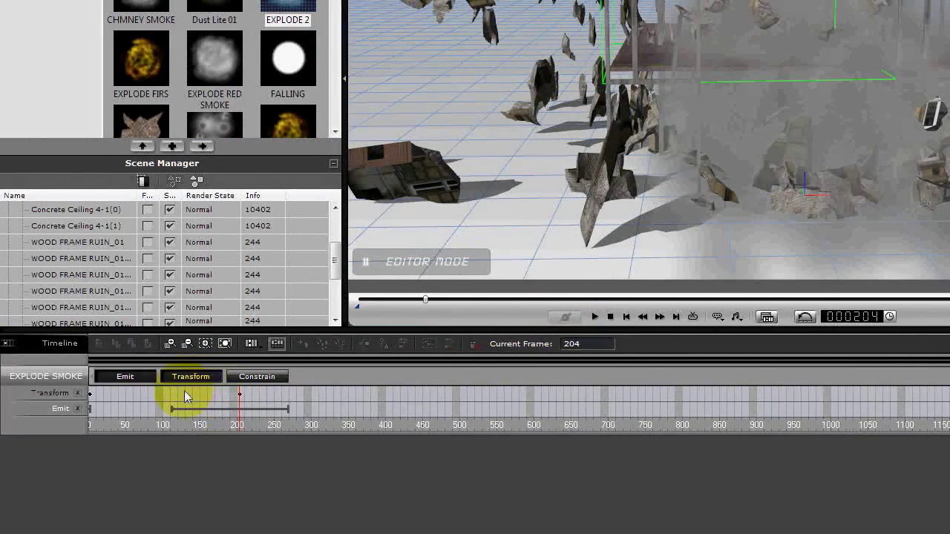
{"action": "left_click", "coordinate": [90, 396]}
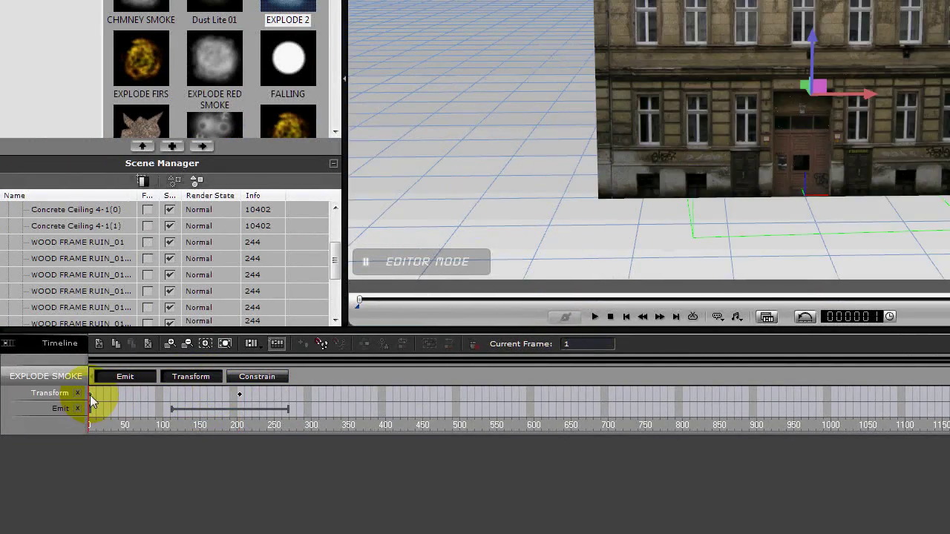
{"action": "left_click", "coordinate": [237, 395]}
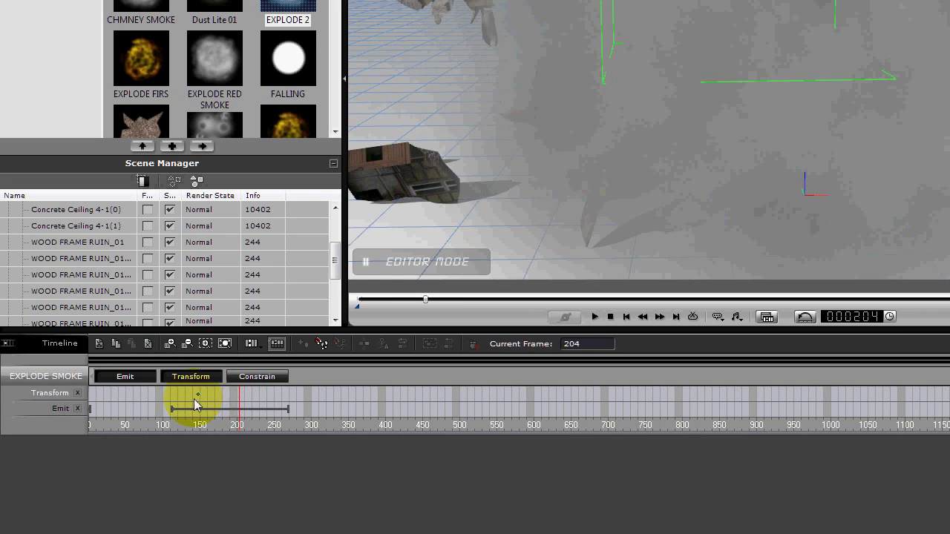
{"action": "left_click", "coordinate": [143, 398]}
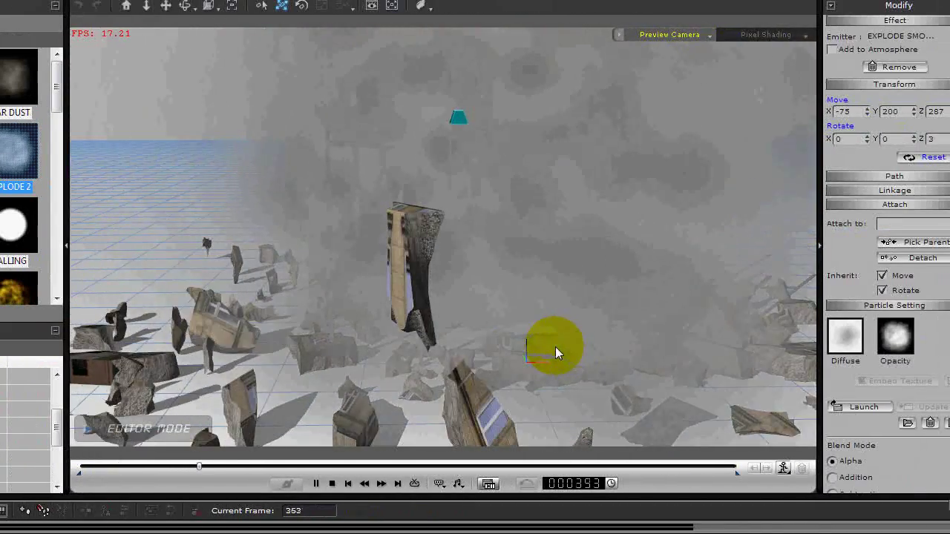
Pause the collapse to examine the smoke and rubble from several angles, including a low one, and replay it before returning to the start
{"action": "left_click", "coordinate": [555, 346]}
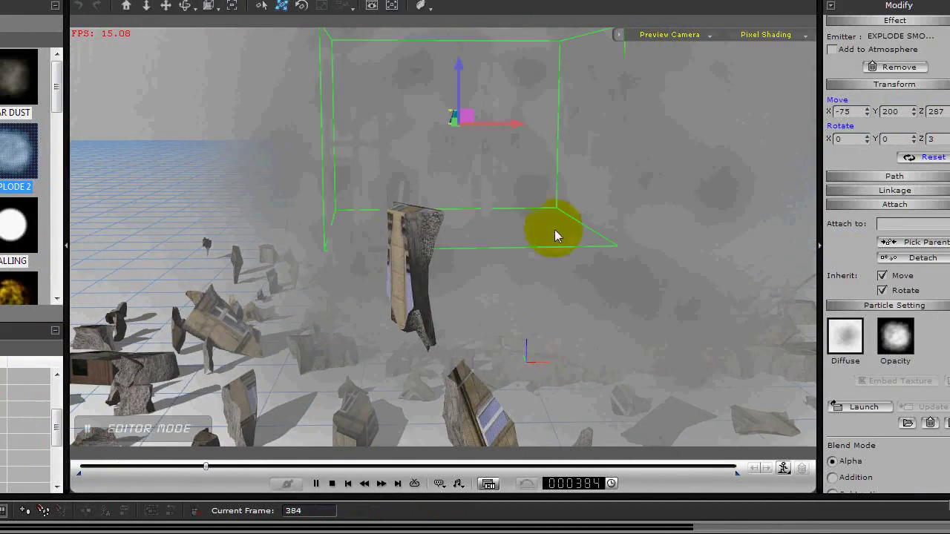
{"action": "key", "text": "x"}
{"action": "right_click_drag", "start_coordinate": [541, 330], "coordinate": [527, 186]}
{"action": "left_click_drag", "start_coordinate": [527, 185], "coordinate": [527, 277]}
{"action": "right_click_drag", "start_coordinate": [528, 277], "coordinate": [645, 279]}
{"action": "left_click_drag", "start_coordinate": [552, 255], "coordinate": [535, 217]}
{"action": "right_click_drag", "start_coordinate": [534, 217], "coordinate": [560, 335]}
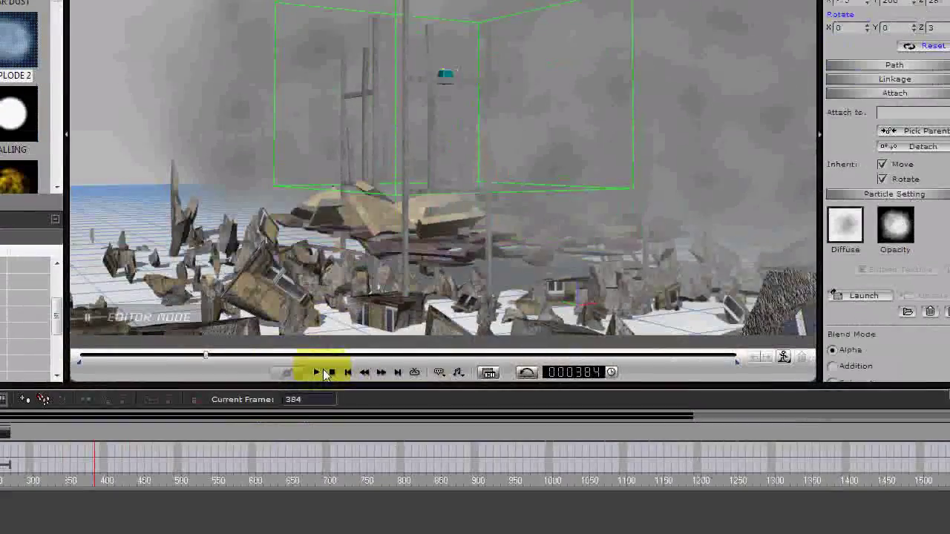
{"action": "left_click", "coordinate": [318, 428]}
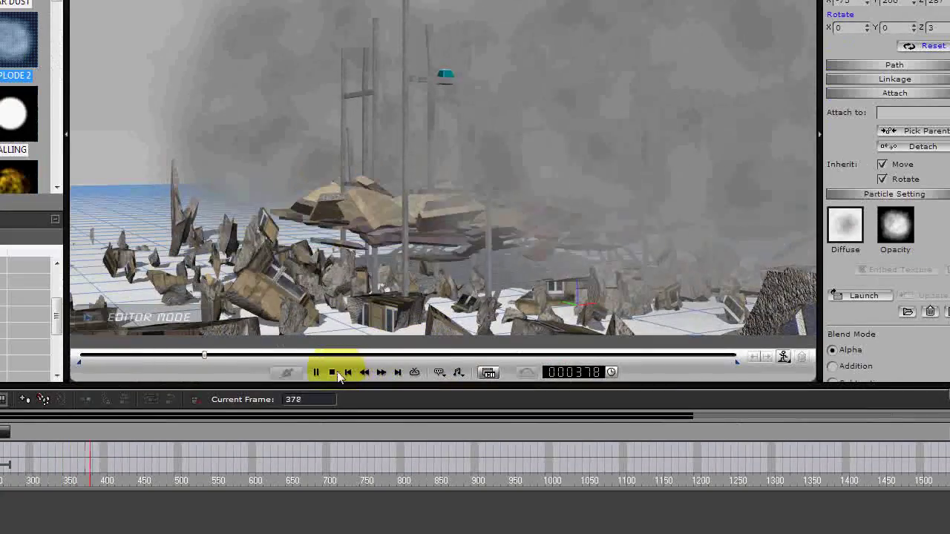
{"action": "left_click", "coordinate": [332, 372]}
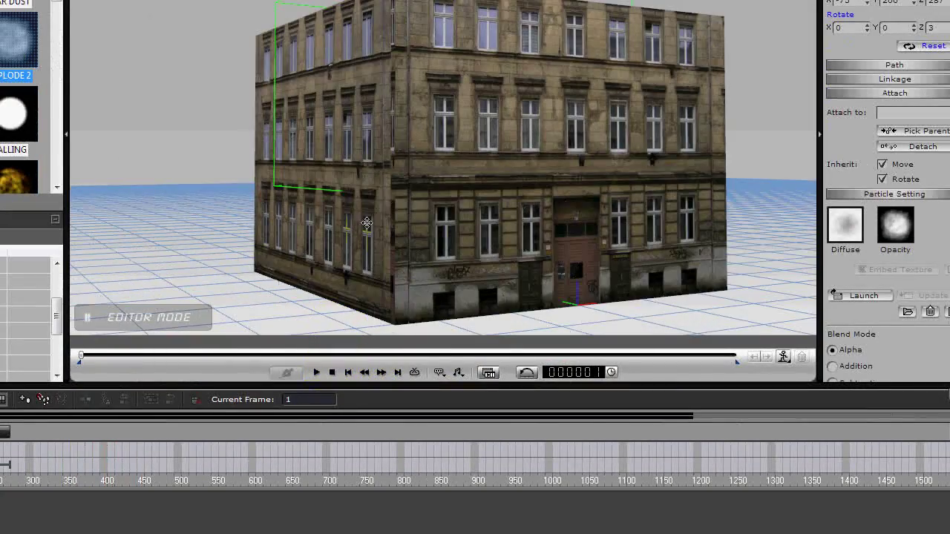